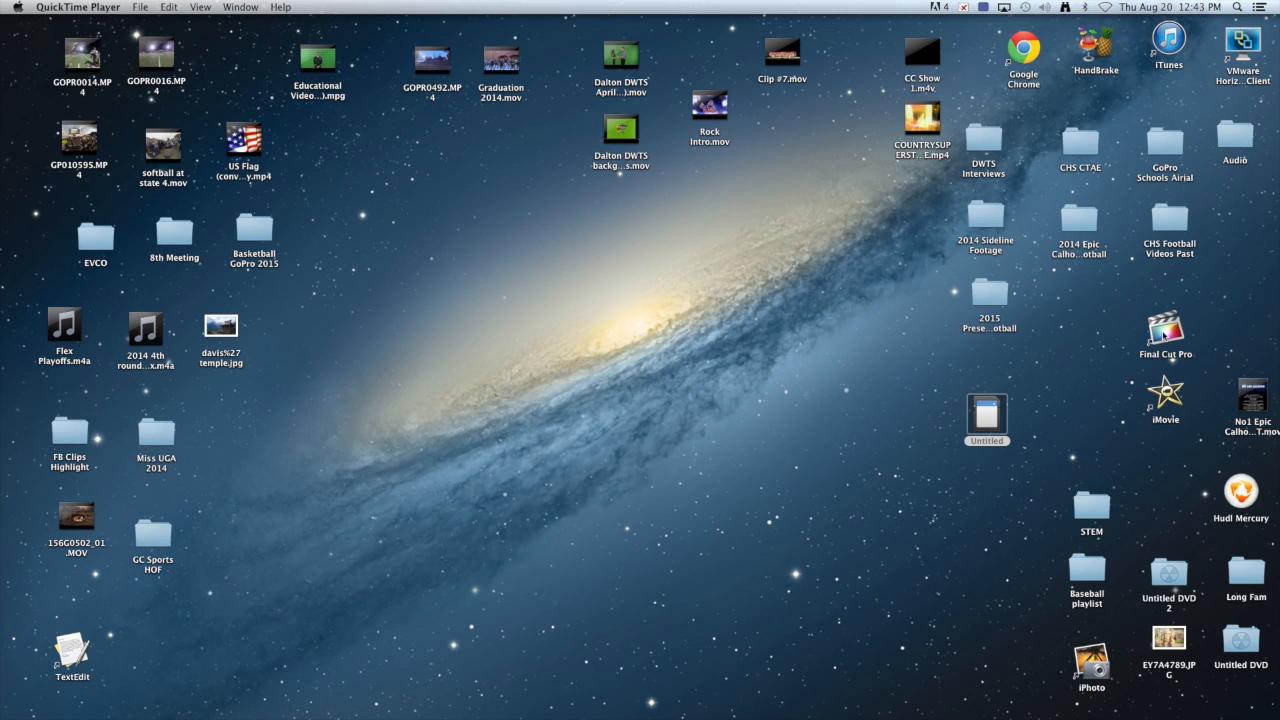
Select and launch the Final Cut Pro application from its desktop icon.
click(1152, 333)
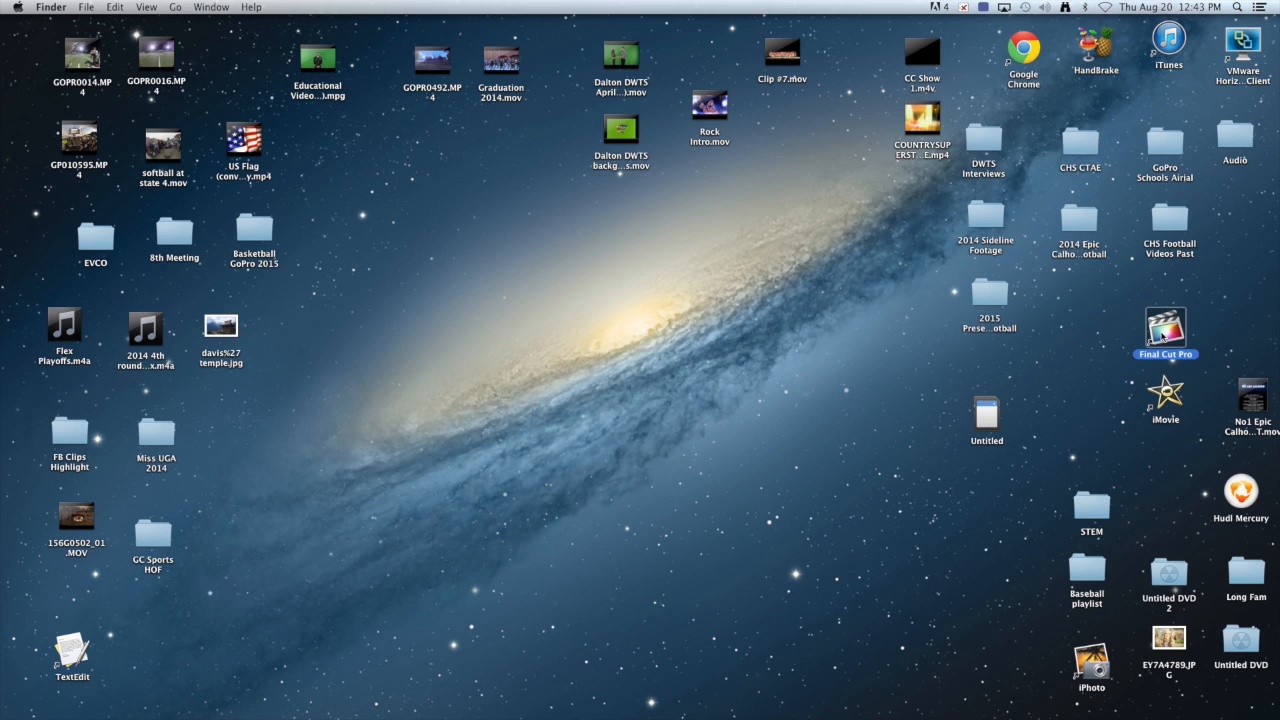
double_click(1163, 337)
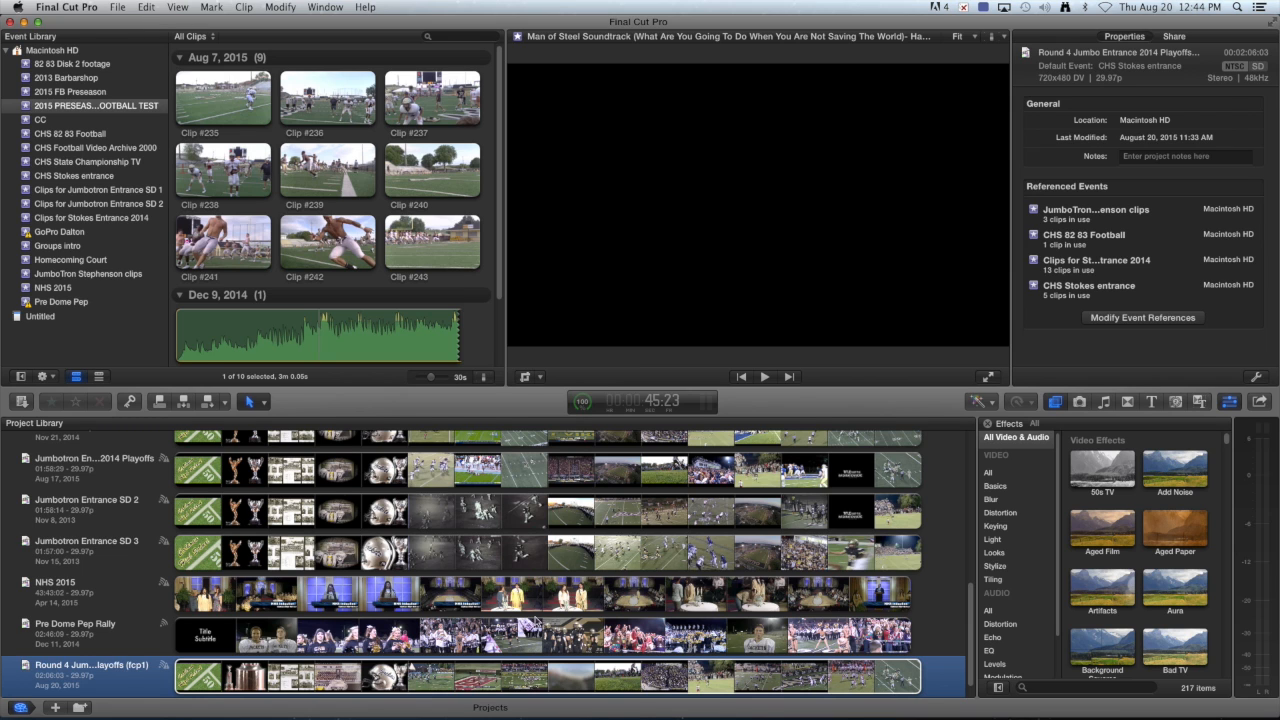
Scroll the Project Library to the top to review the projects from 2013 Barbershop onward.
drag(971, 608, 977, 445)
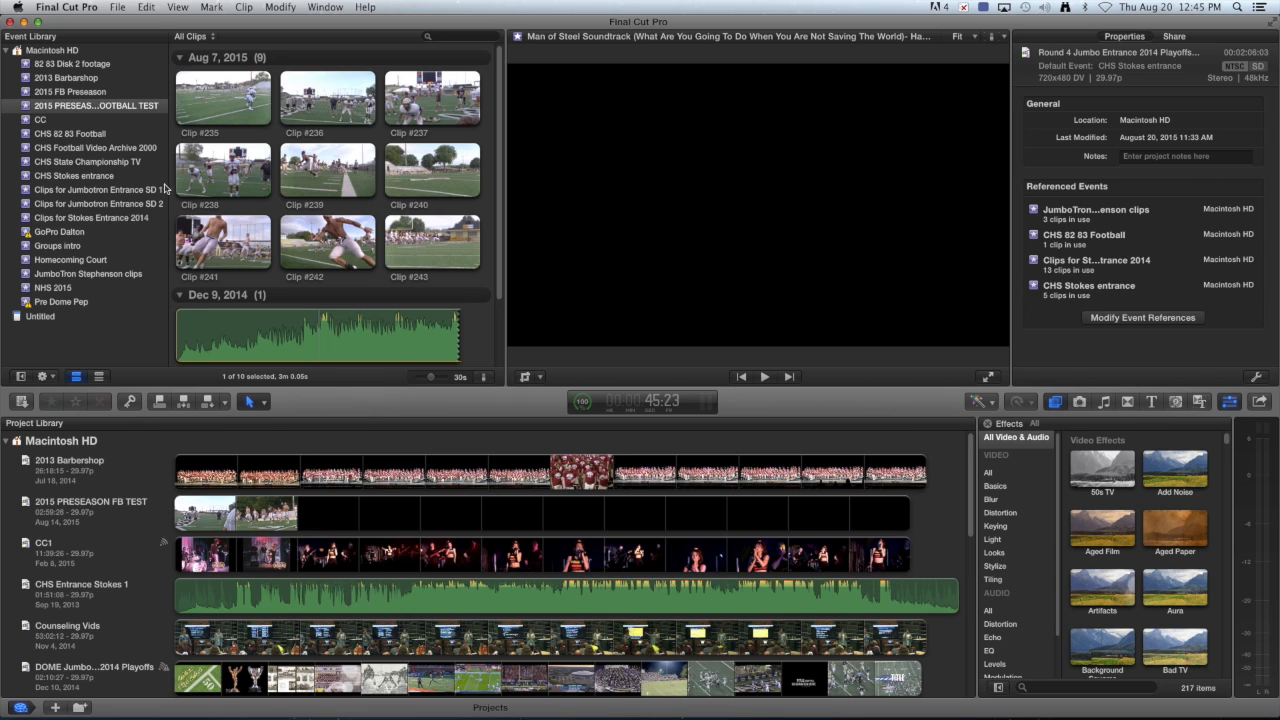
Create a new event from the File menu and name it 'Video Test'.
click(118, 9)
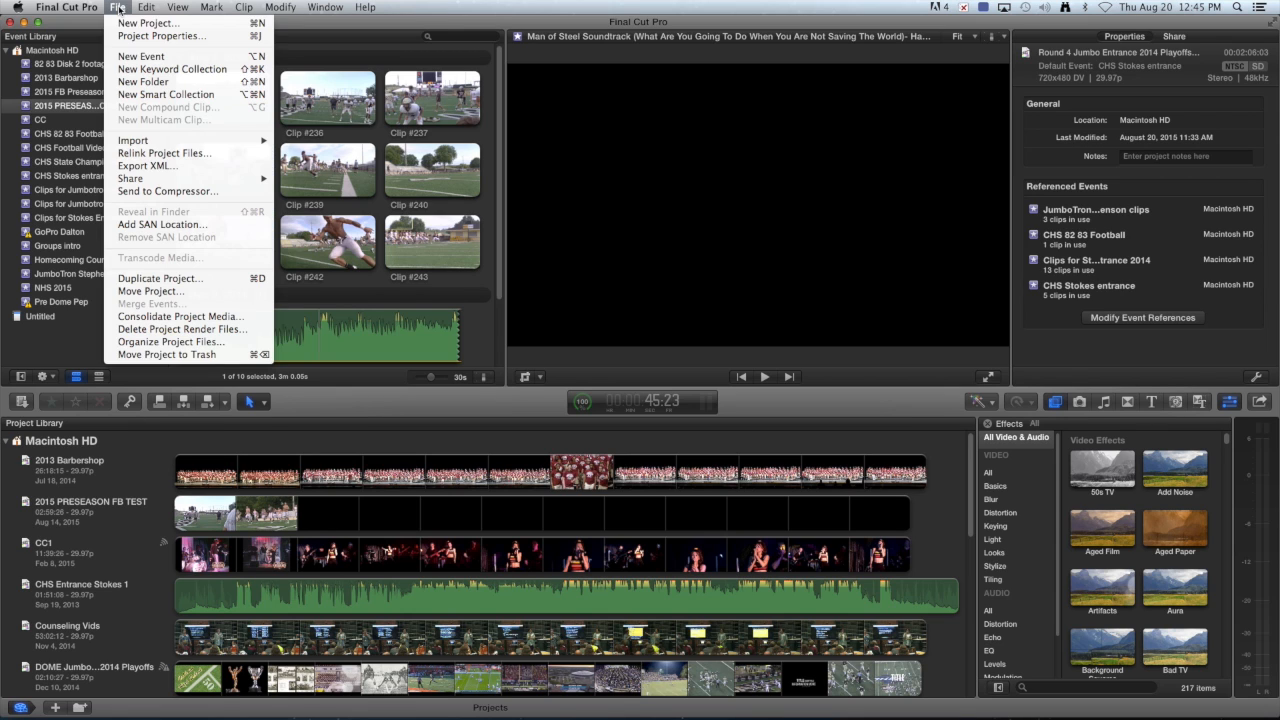
click(137, 57)
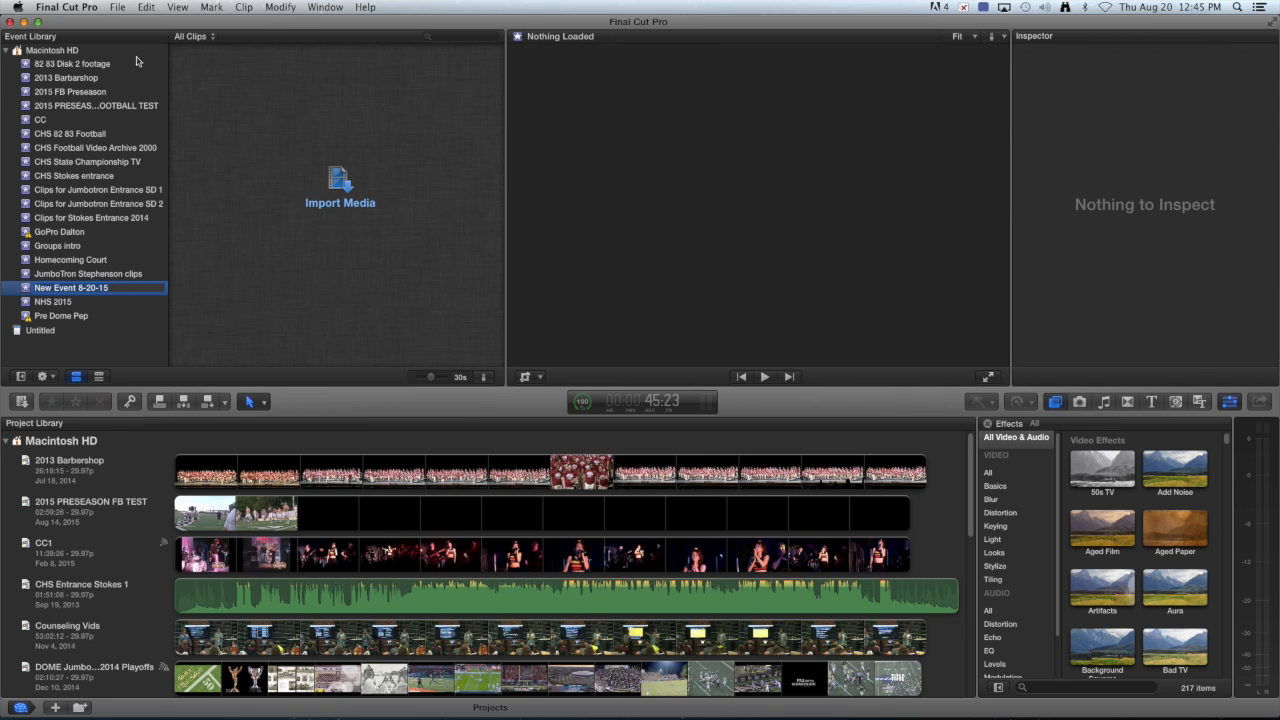
text(Vis)
text(deo)
text( Test)
key(Return)
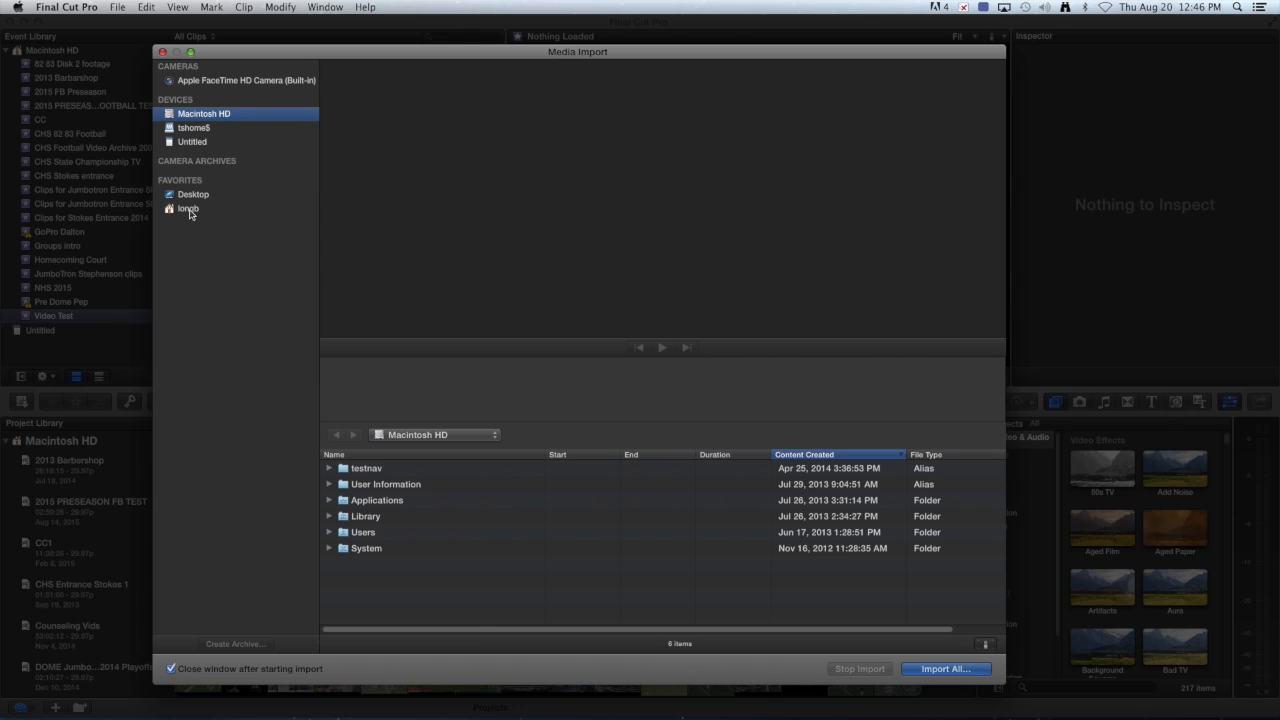
Navigate from the home folder through Desktop into the 2015 Preseason Football folder.
click(190, 212)
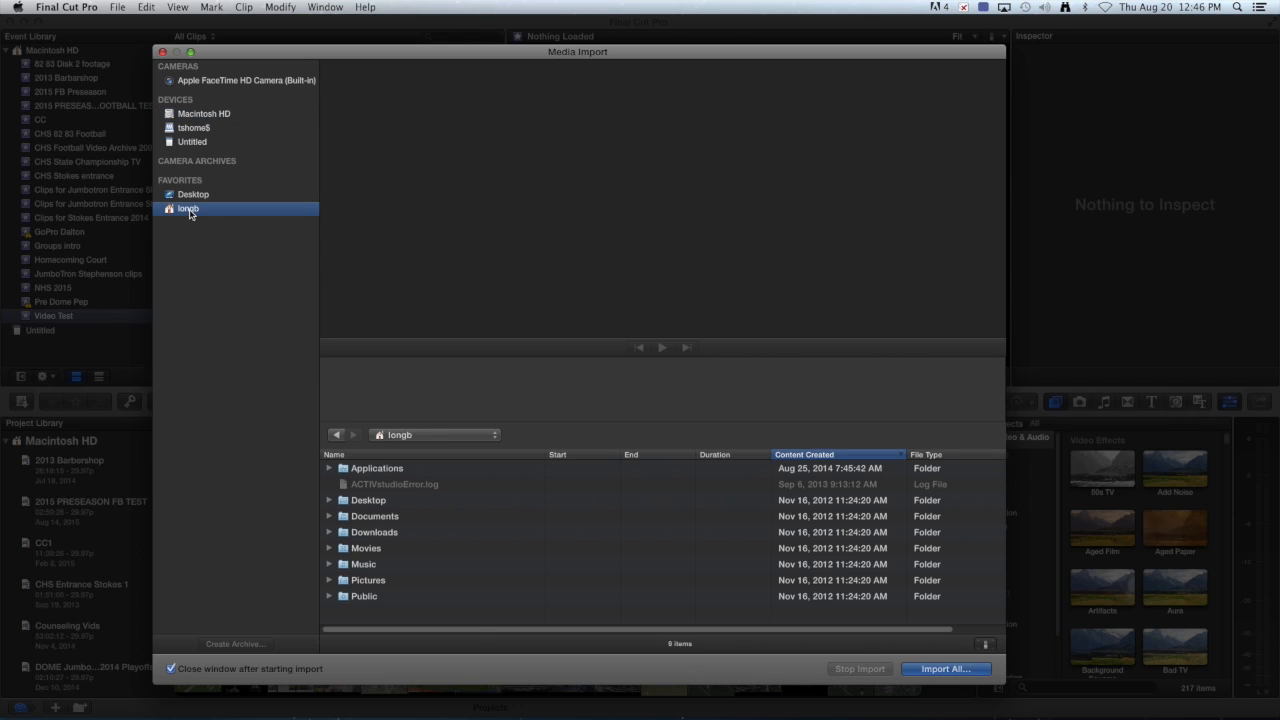
click(369, 502)
double_click(369, 502)
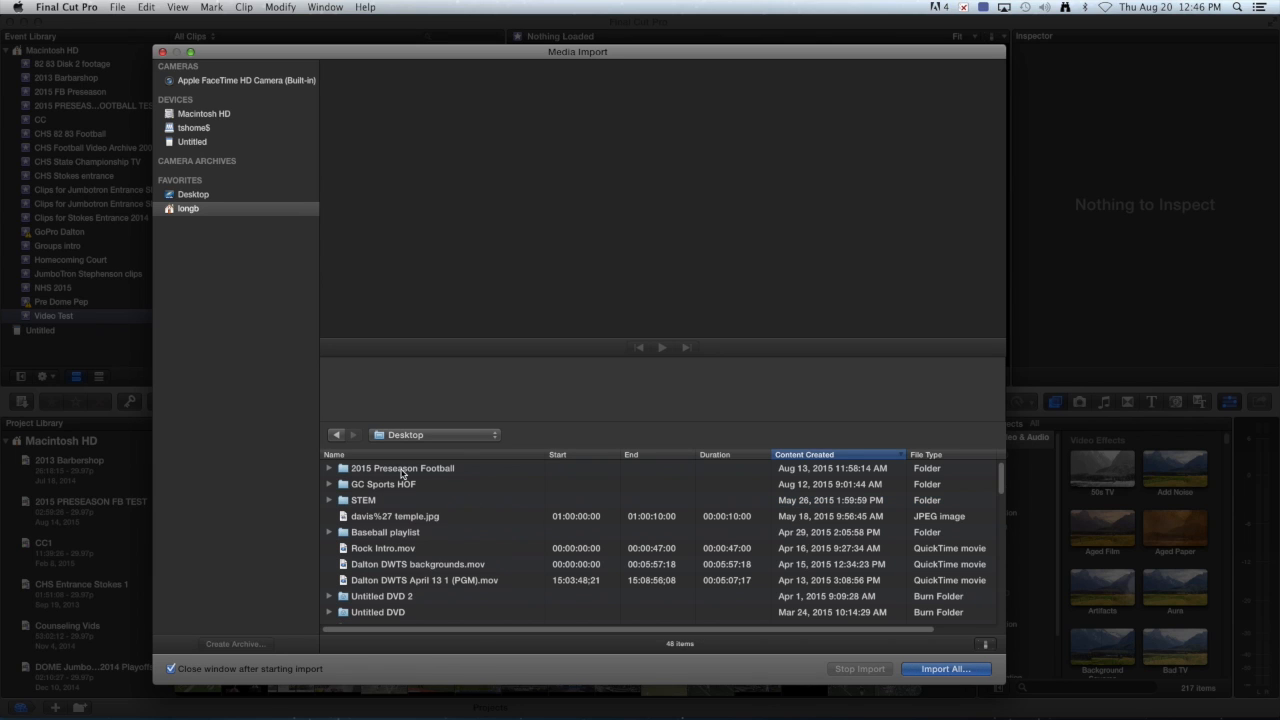
click(402, 470)
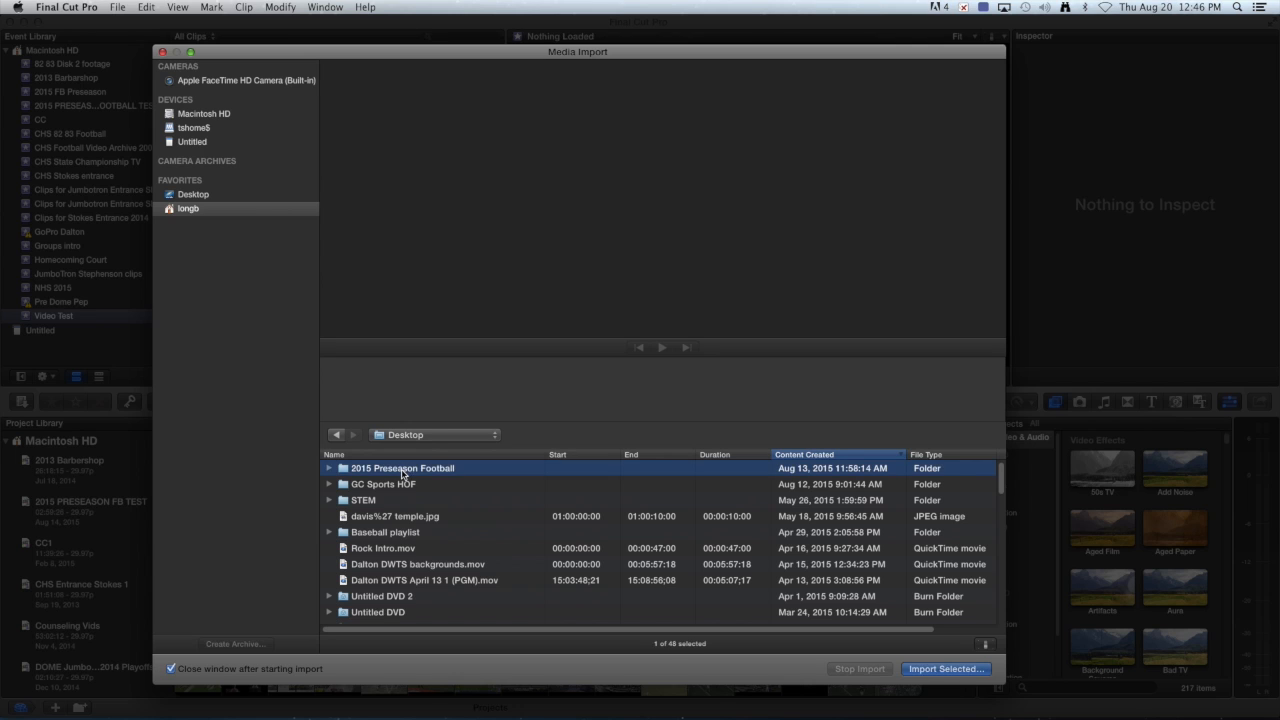
double_click(402, 470)
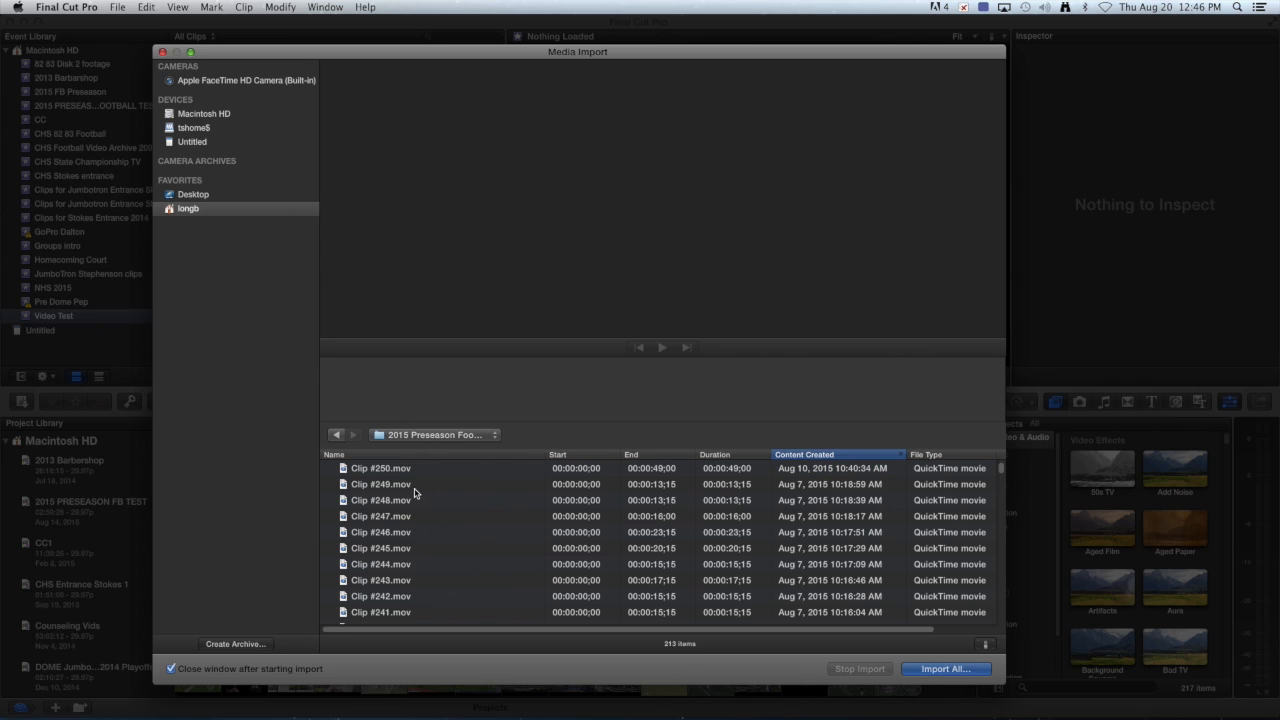
Scroll through the folder's 213 QuickTime clips to review them.
scroll(430, 505, down, 15)
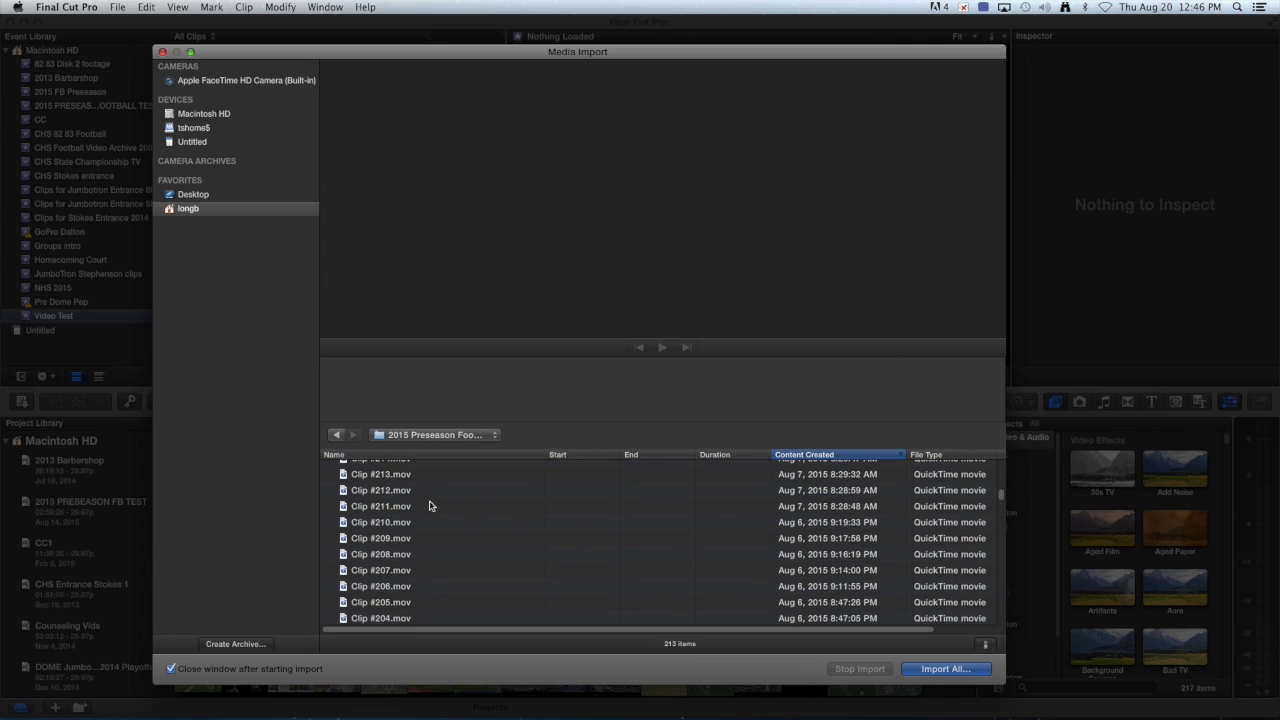
scroll(430, 506, down, 20)
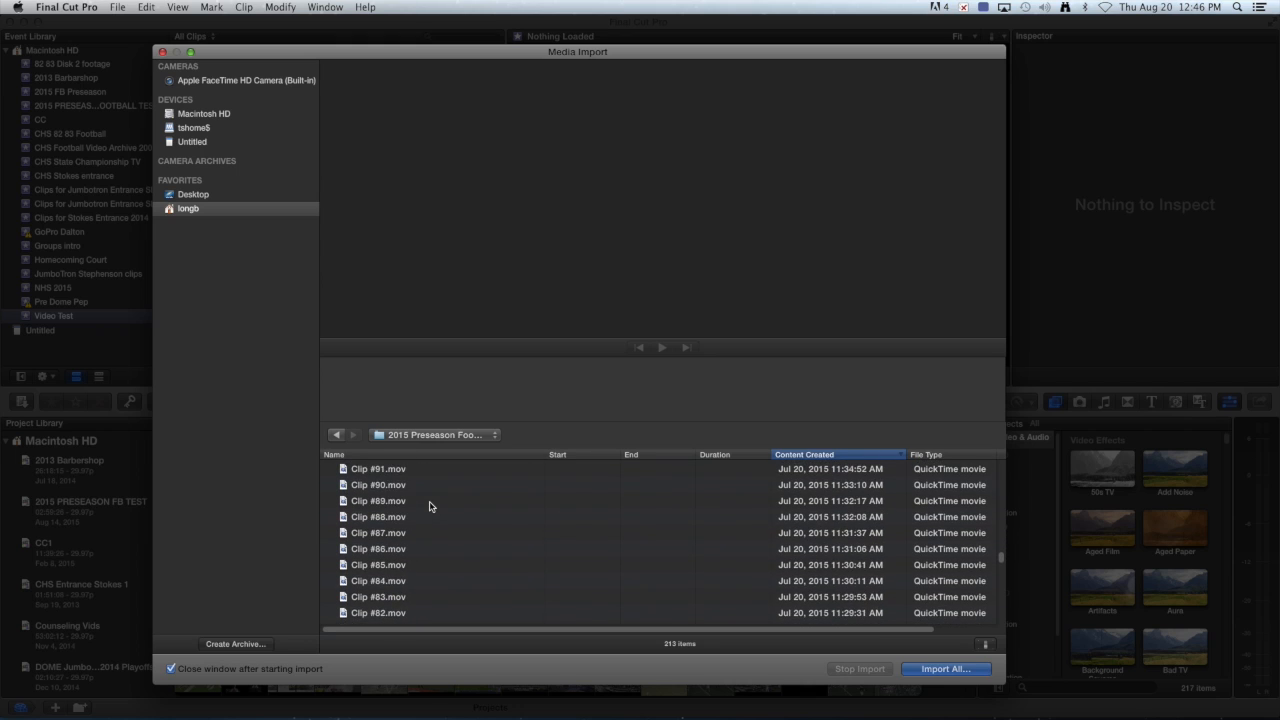
scroll(430, 506, down, 15)
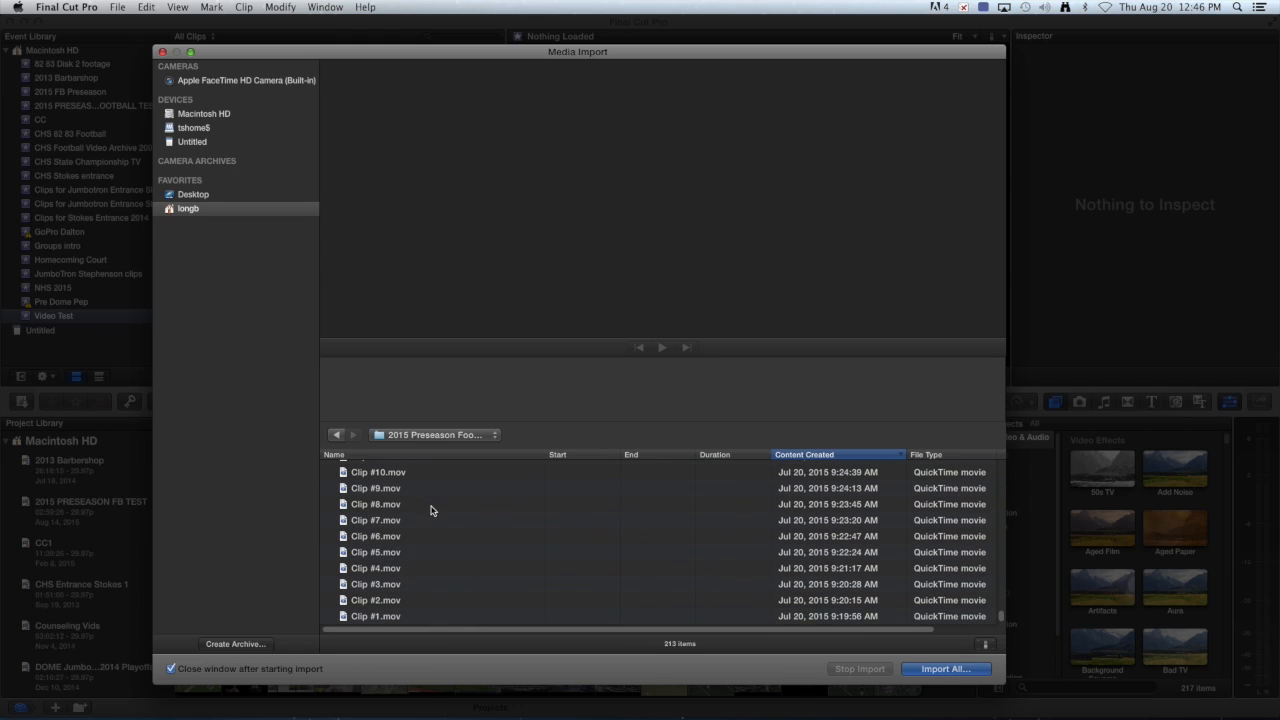
scroll(432, 585, up, 10)
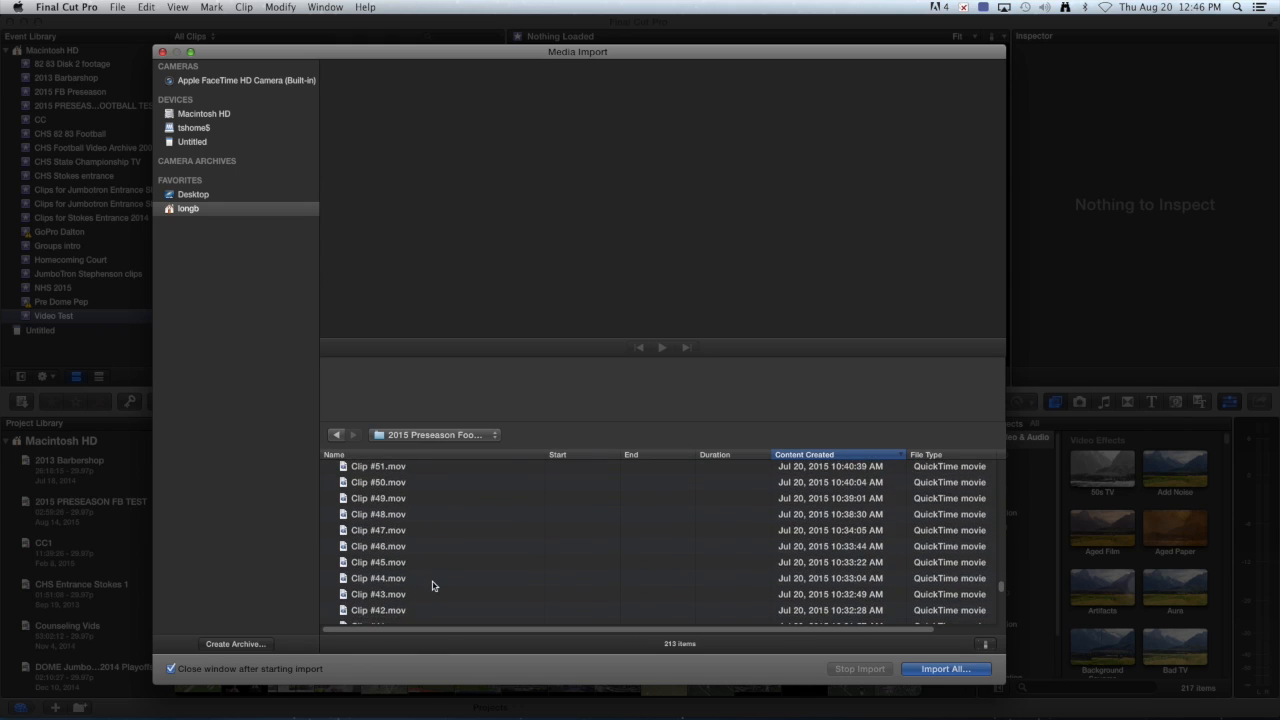
scroll(446, 577, up, 2)
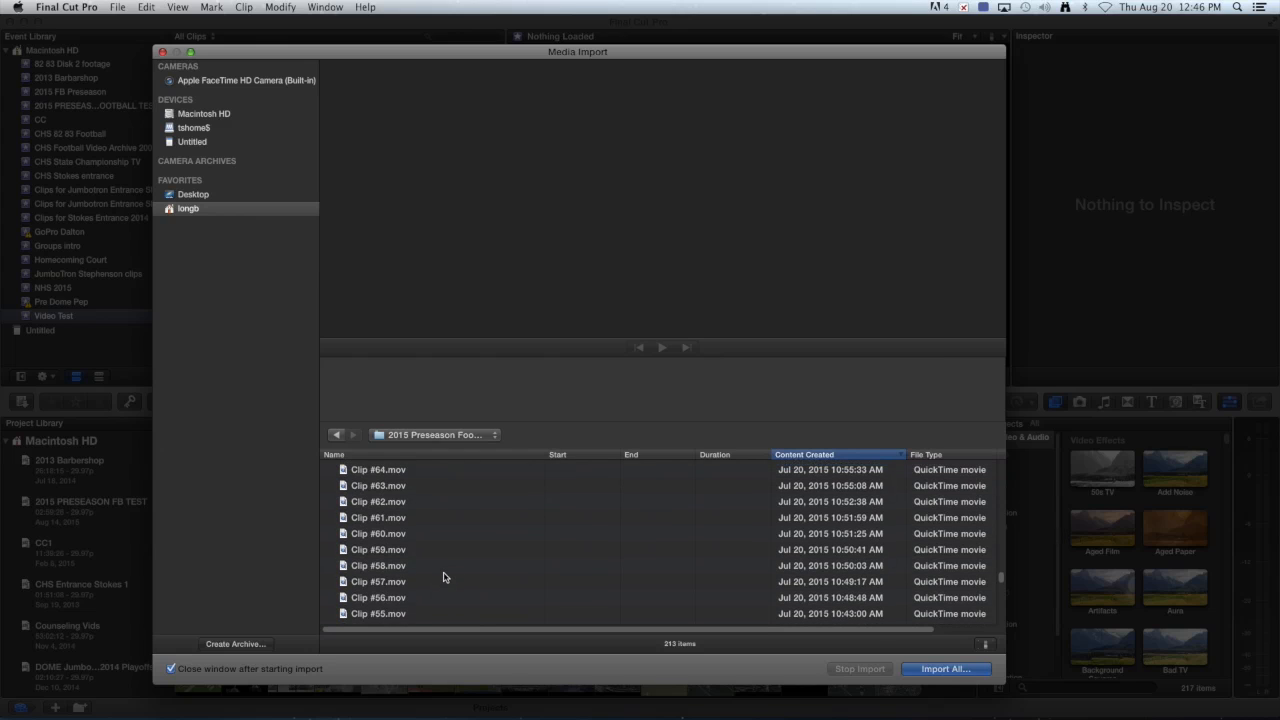
scroll(445, 577, up, 8)
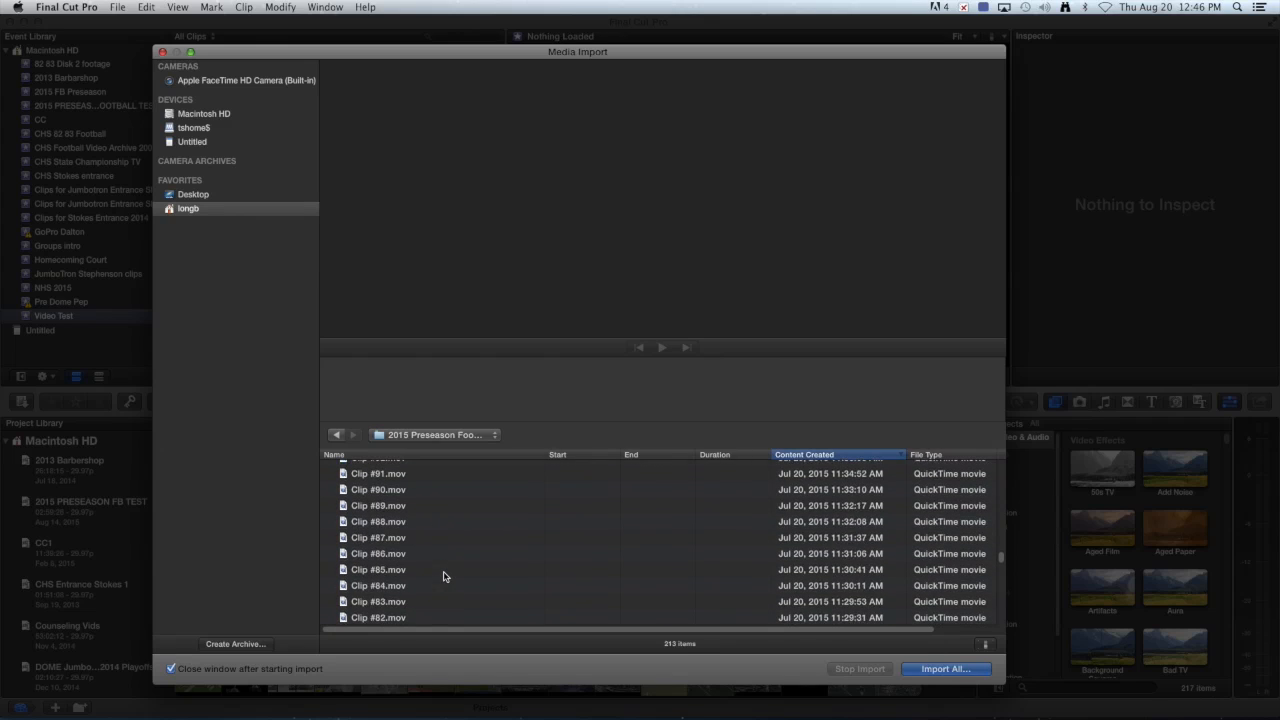
scroll(445, 577, up, 3)
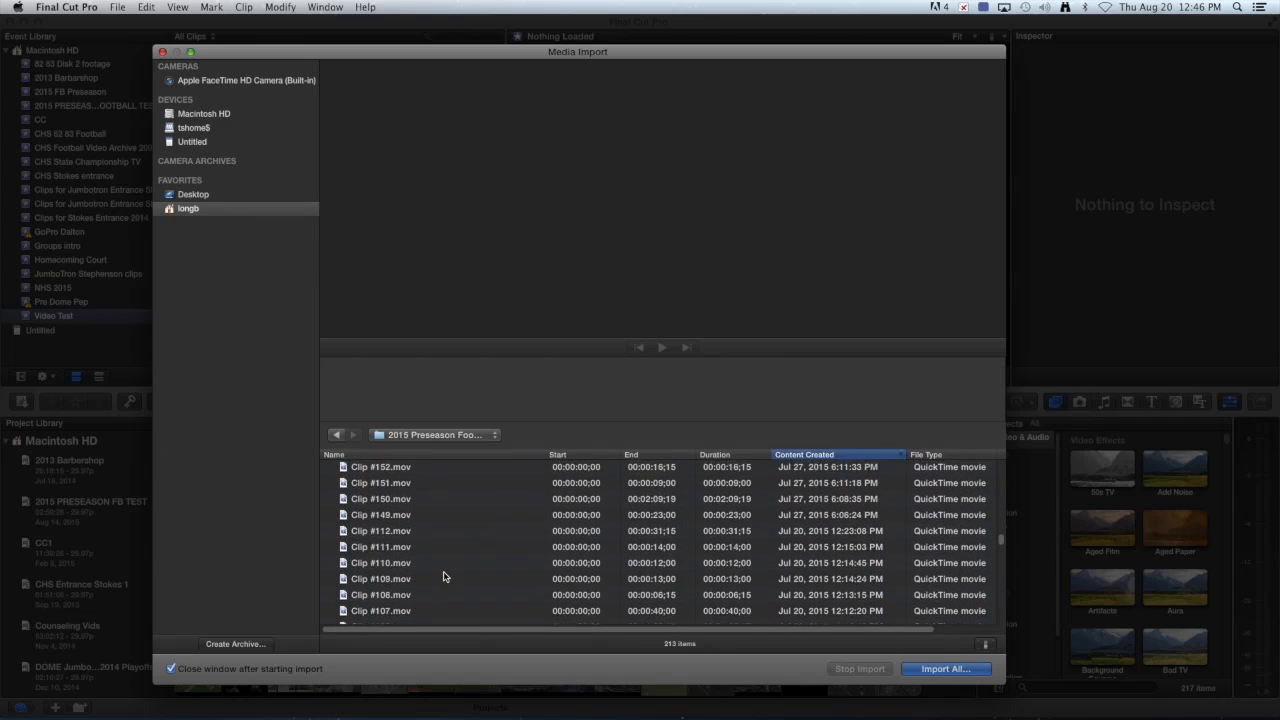
scroll(445, 570, down, 1)
scroll(443, 575, down, 1)
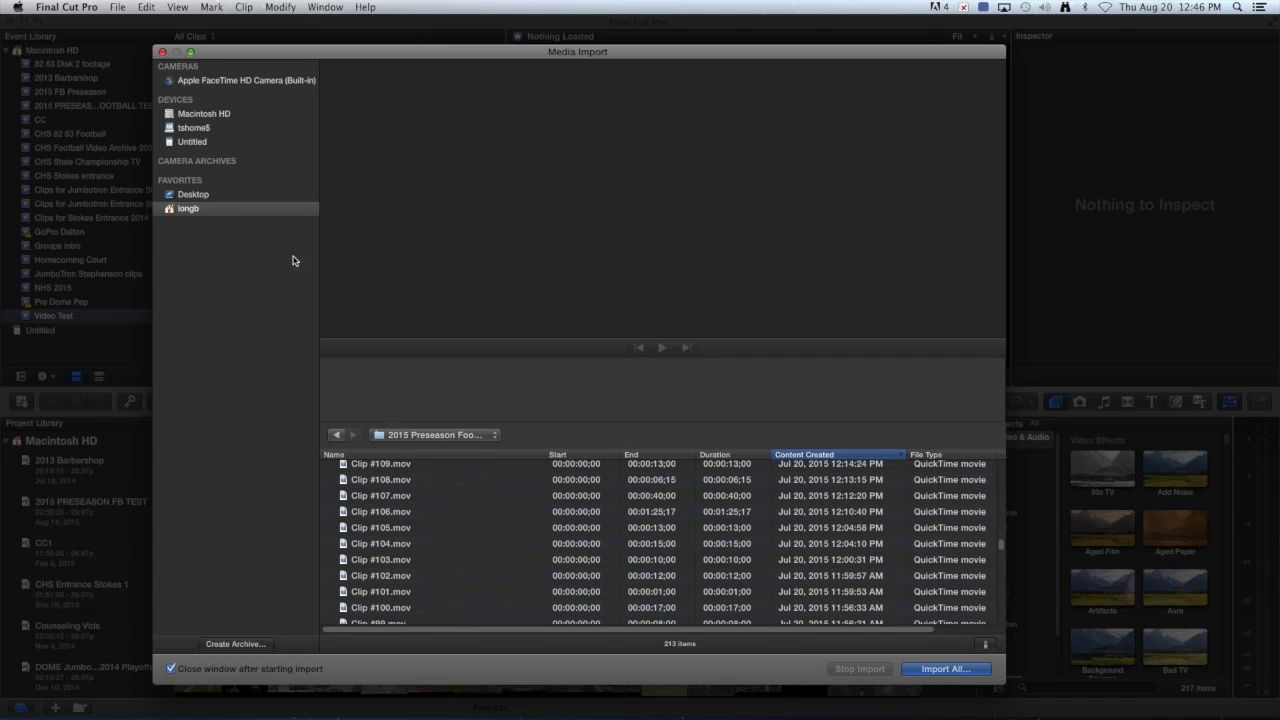
Preview Clips #101, #102 and #103, playing back the Clip #103 preview.
click(447, 595)
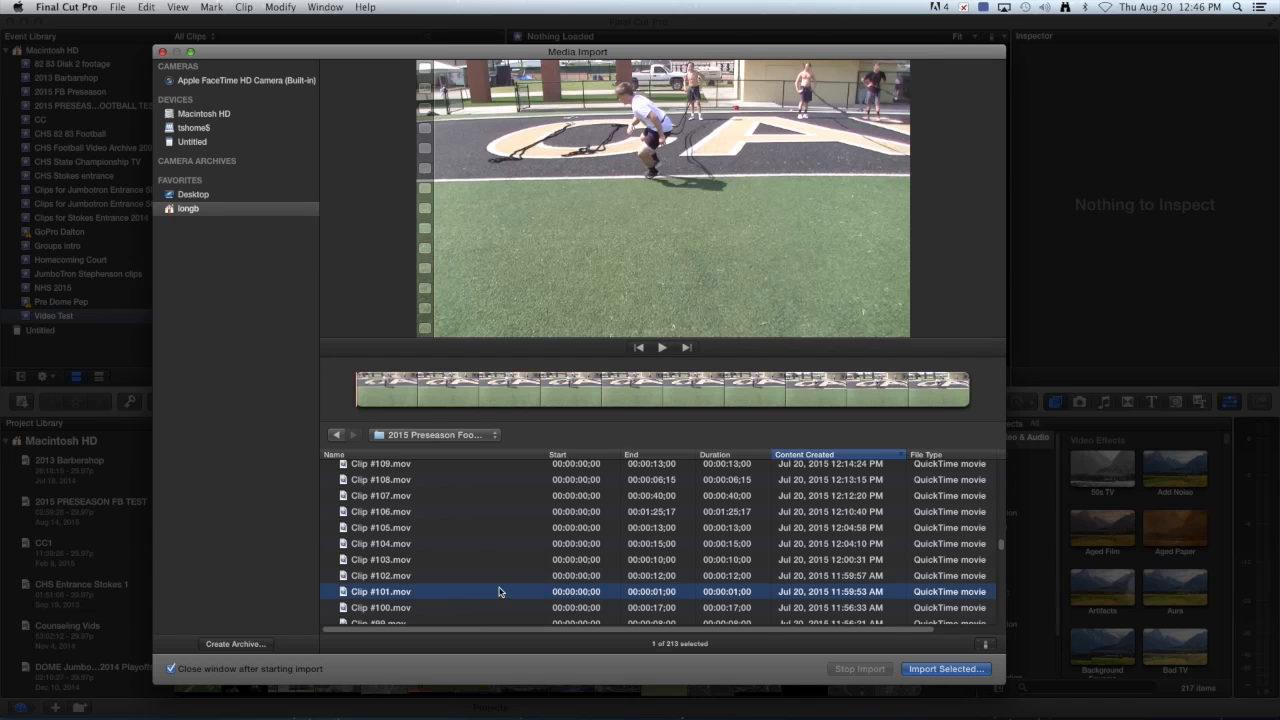
click(477, 577)
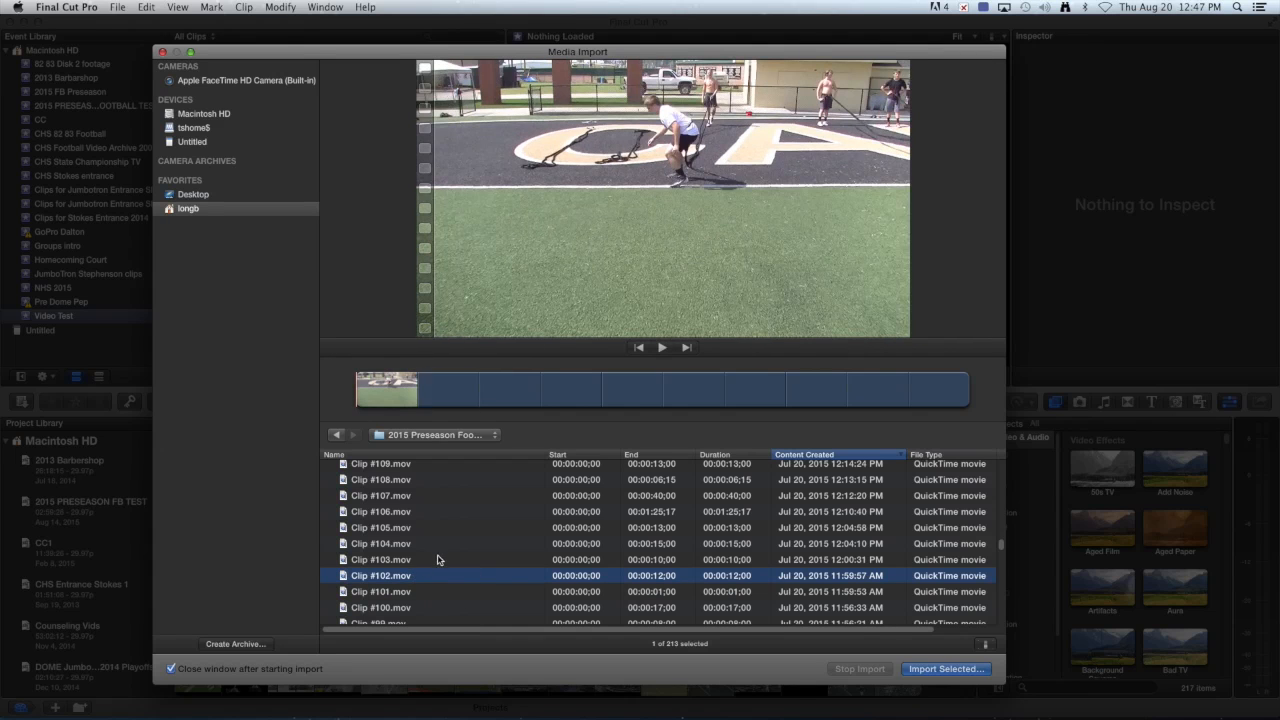
click(440, 560)
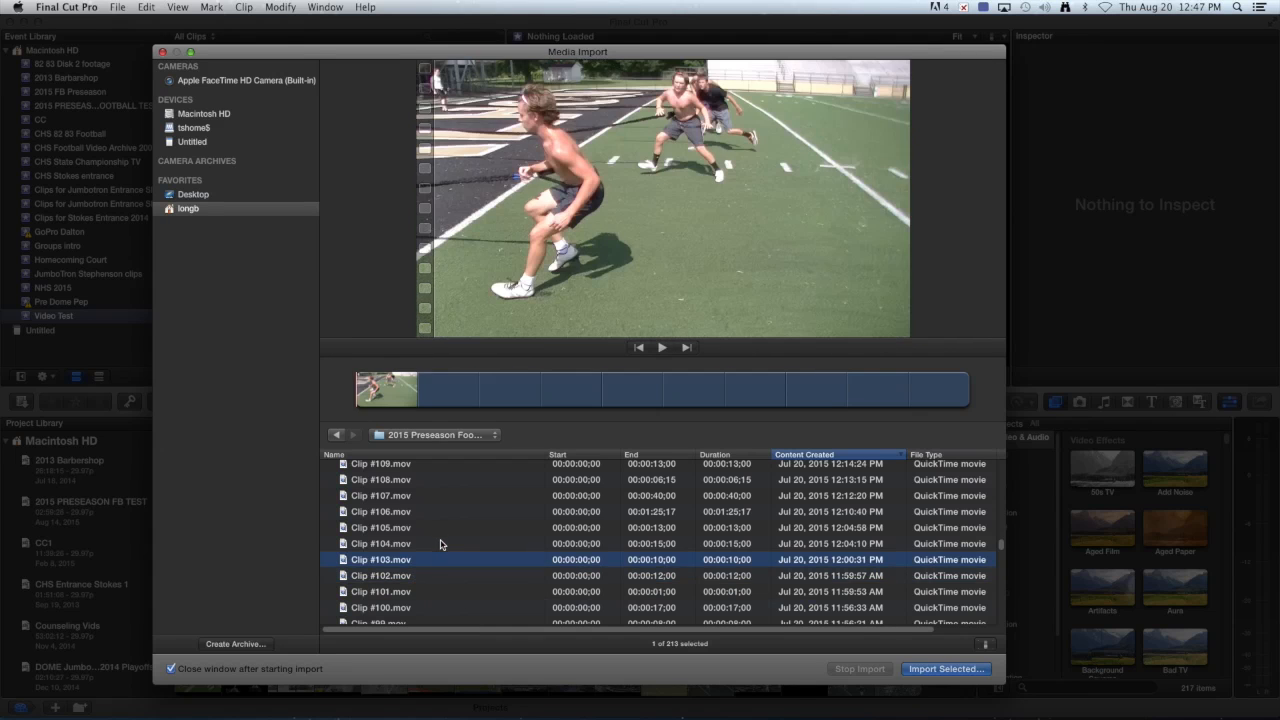
click(663, 347)
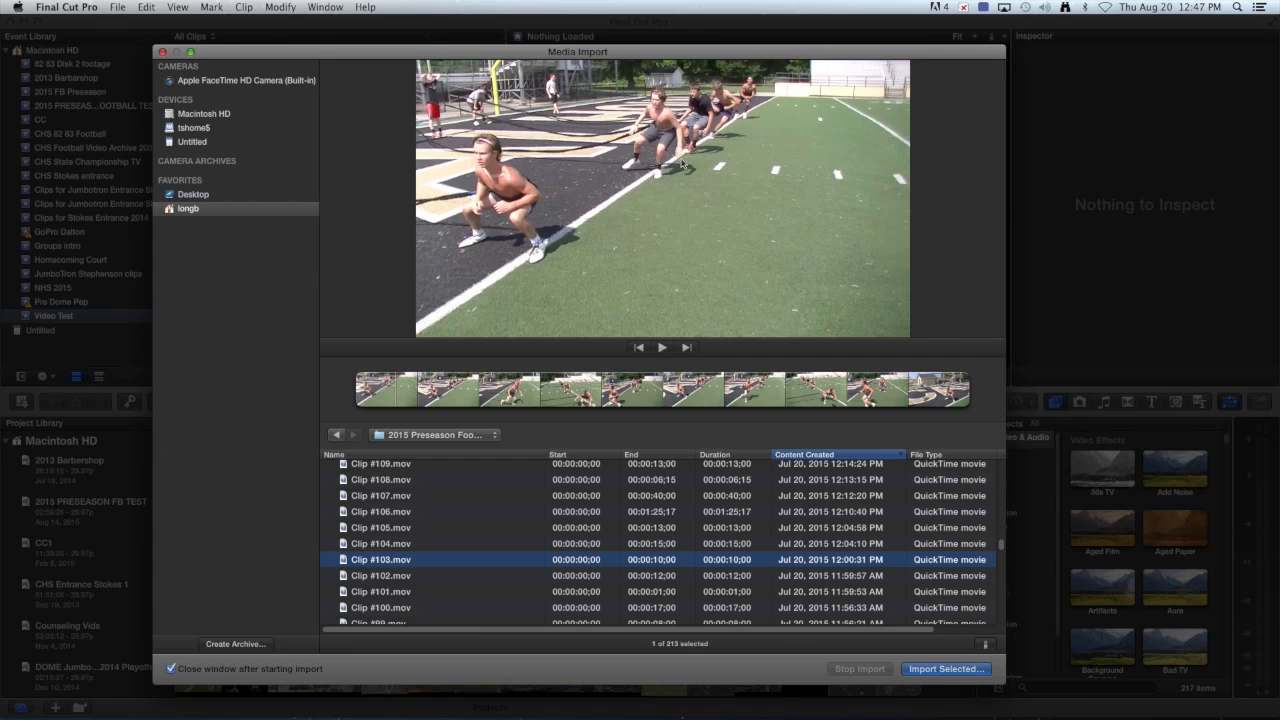
click(697, 403)
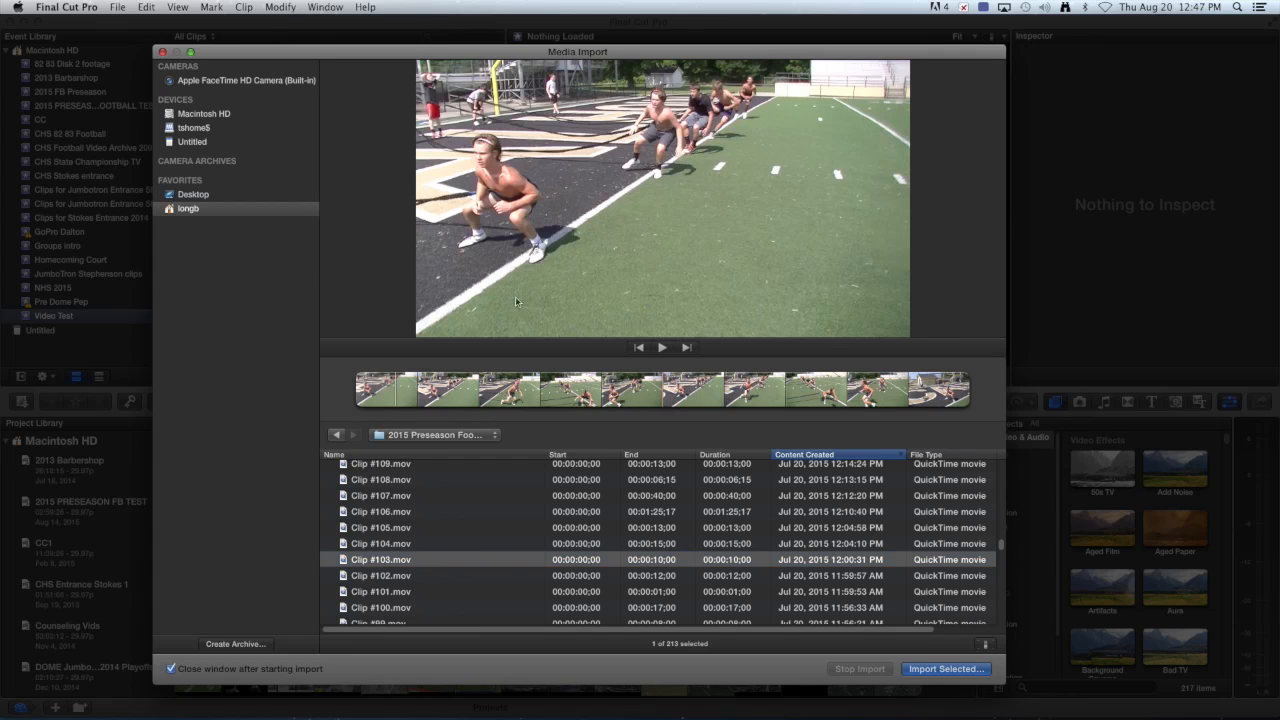
Preview Clip #111, then select the seven clips from #111 to #153.
scroll(511, 530, up, 3)
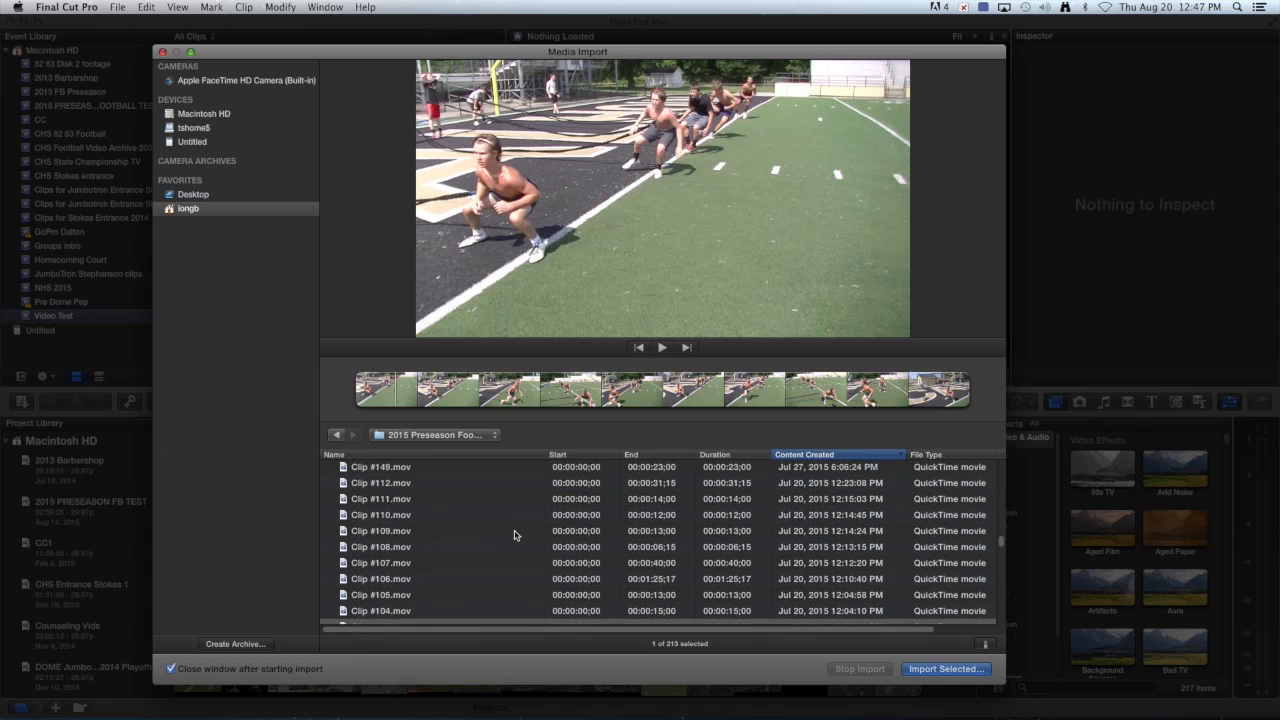
click(495, 503)
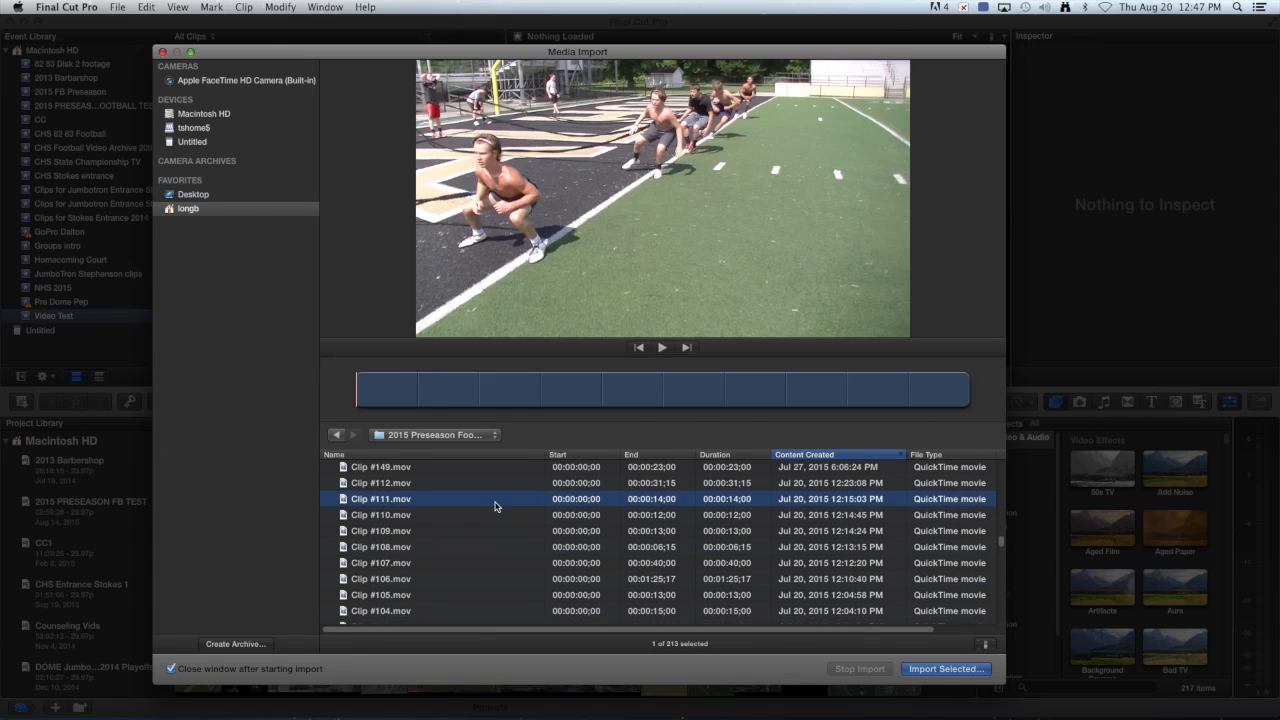
scroll(524, 530, up, 3)
scroll(524, 535, down, 1)
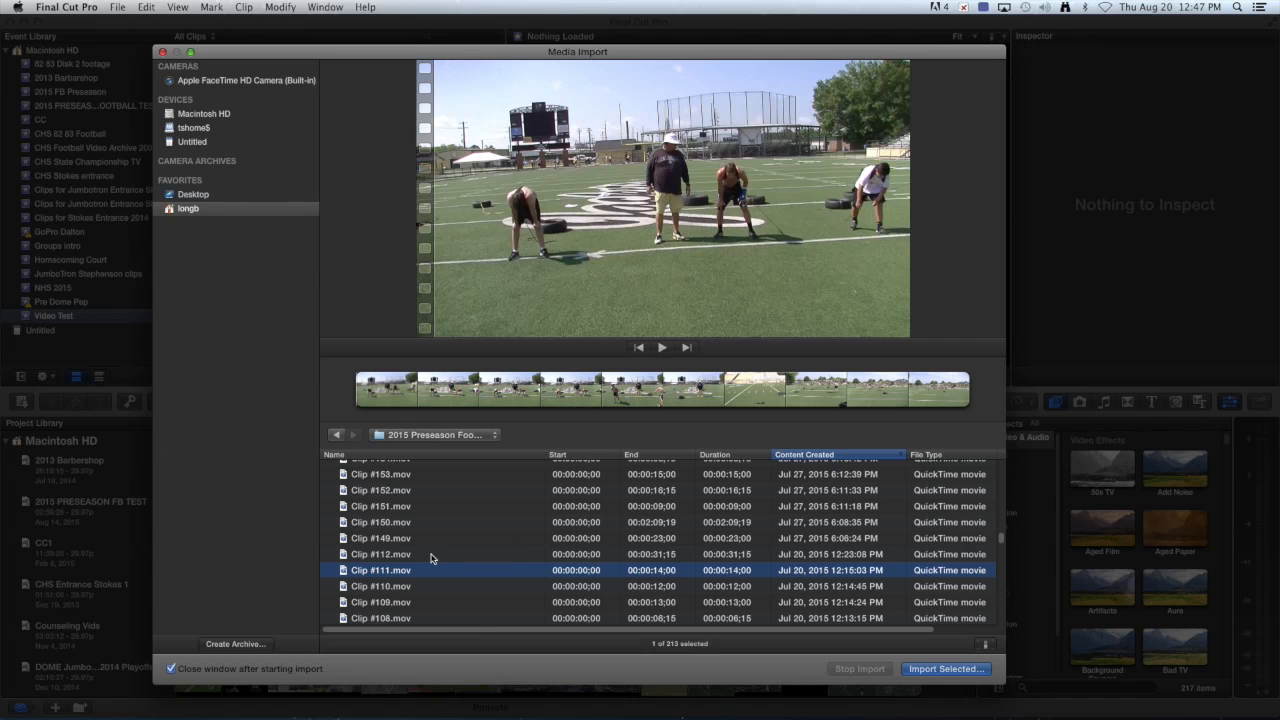
scroll(436, 526, down, 3)
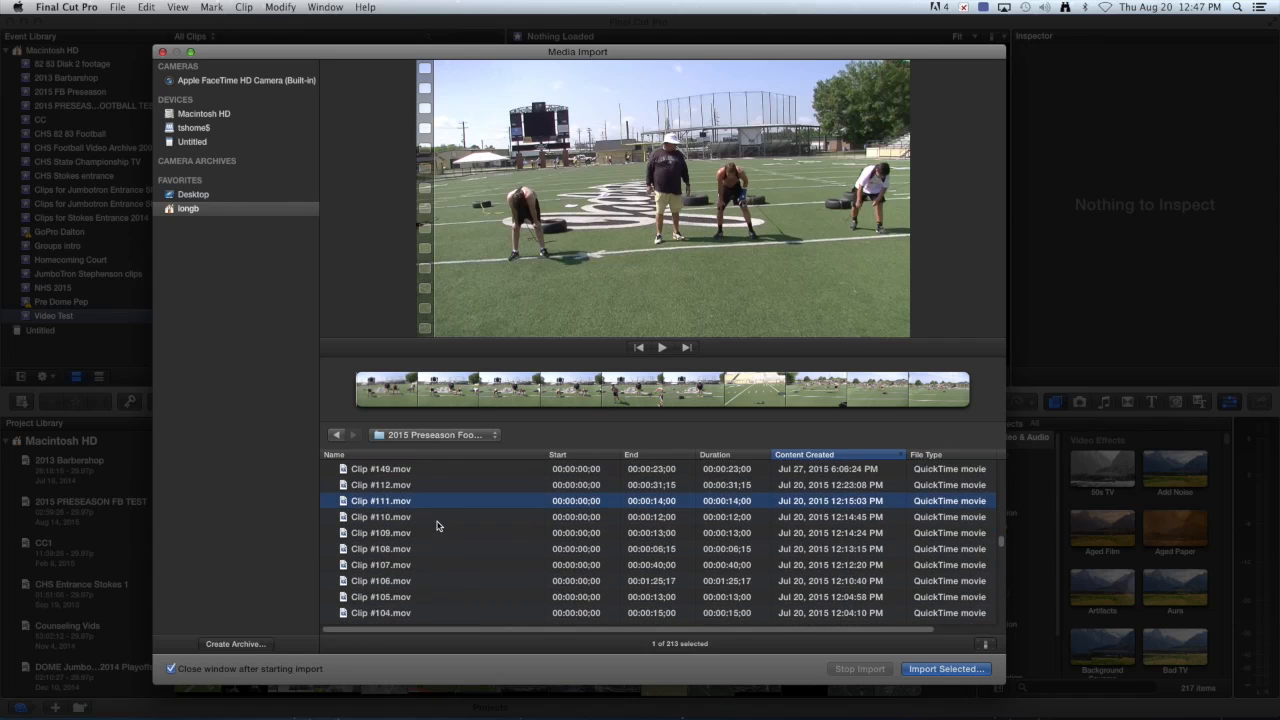
scroll(436, 526, up, 3)
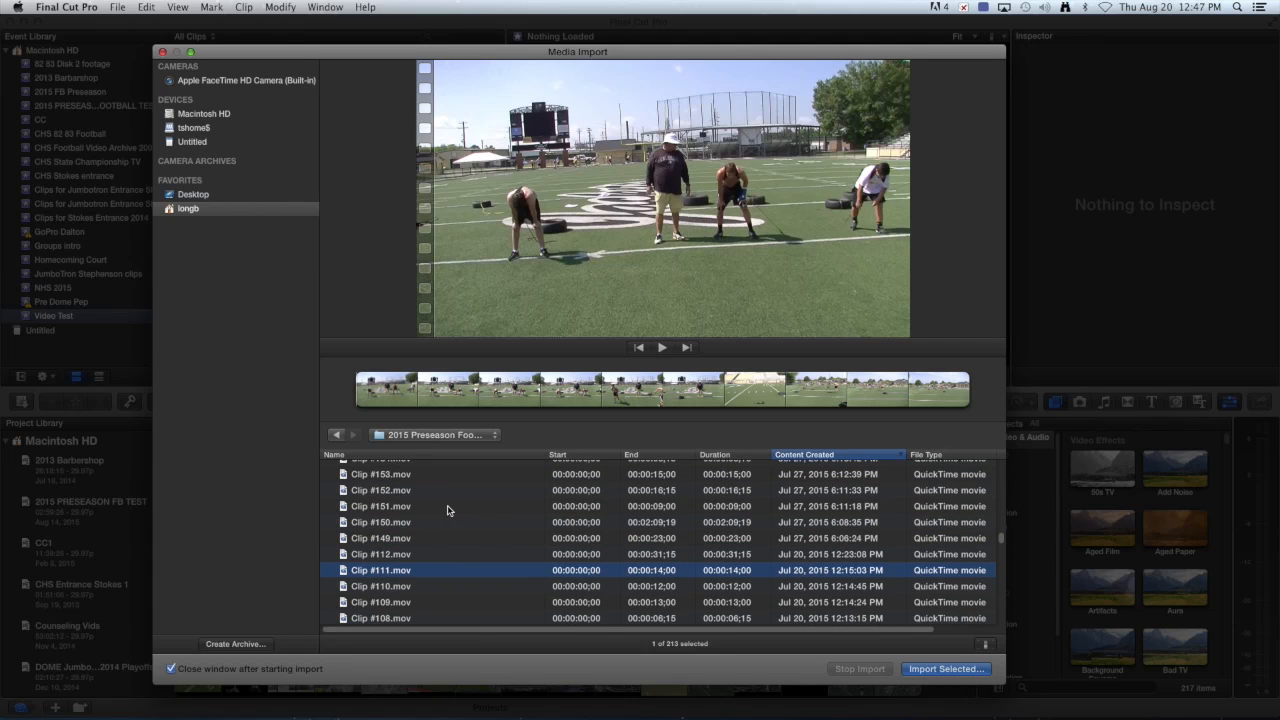
scroll(450, 506, up, 1)
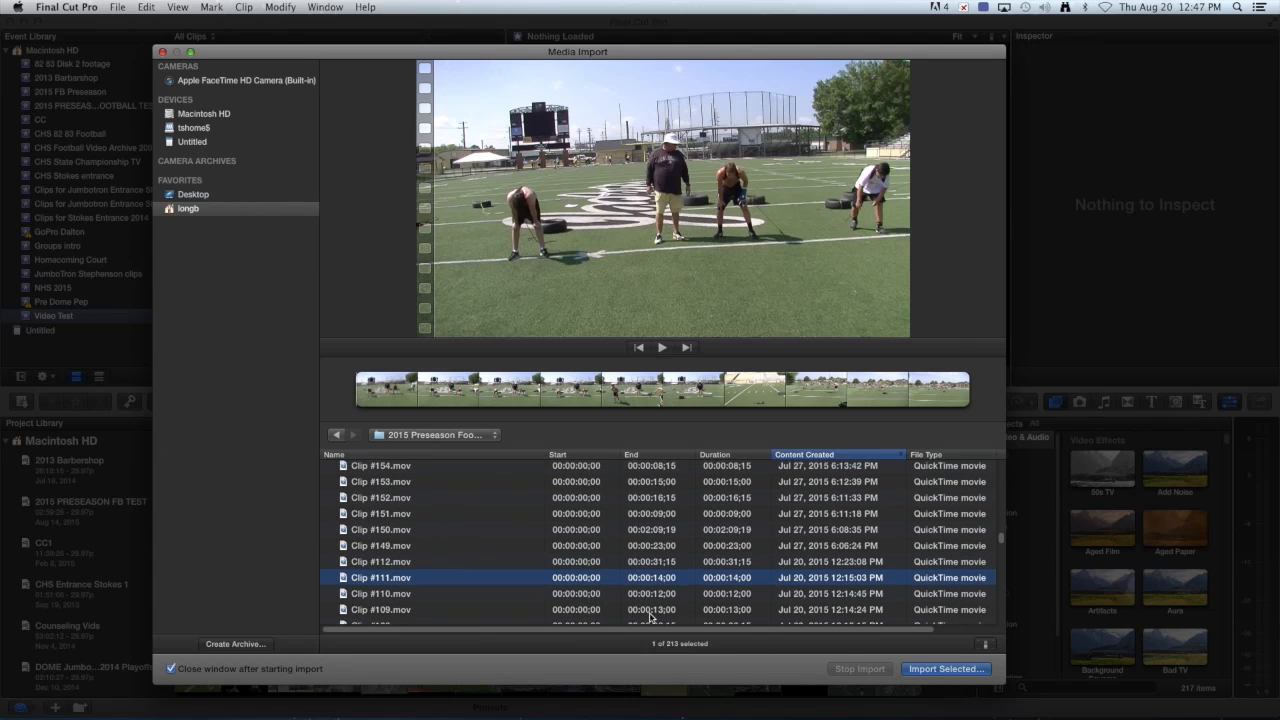
shift+click(443, 489)
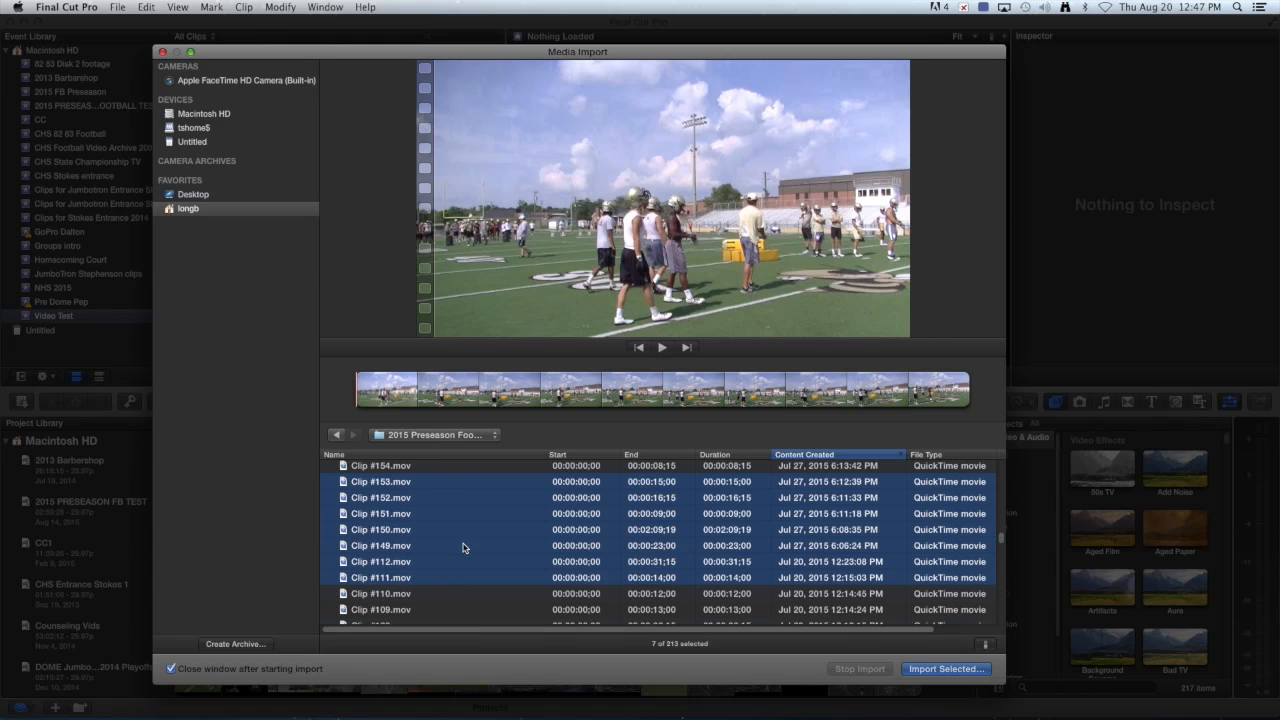
Select Clip #249 alone, then extend the selection across 212 clips.
scroll(463, 546, up, 2)
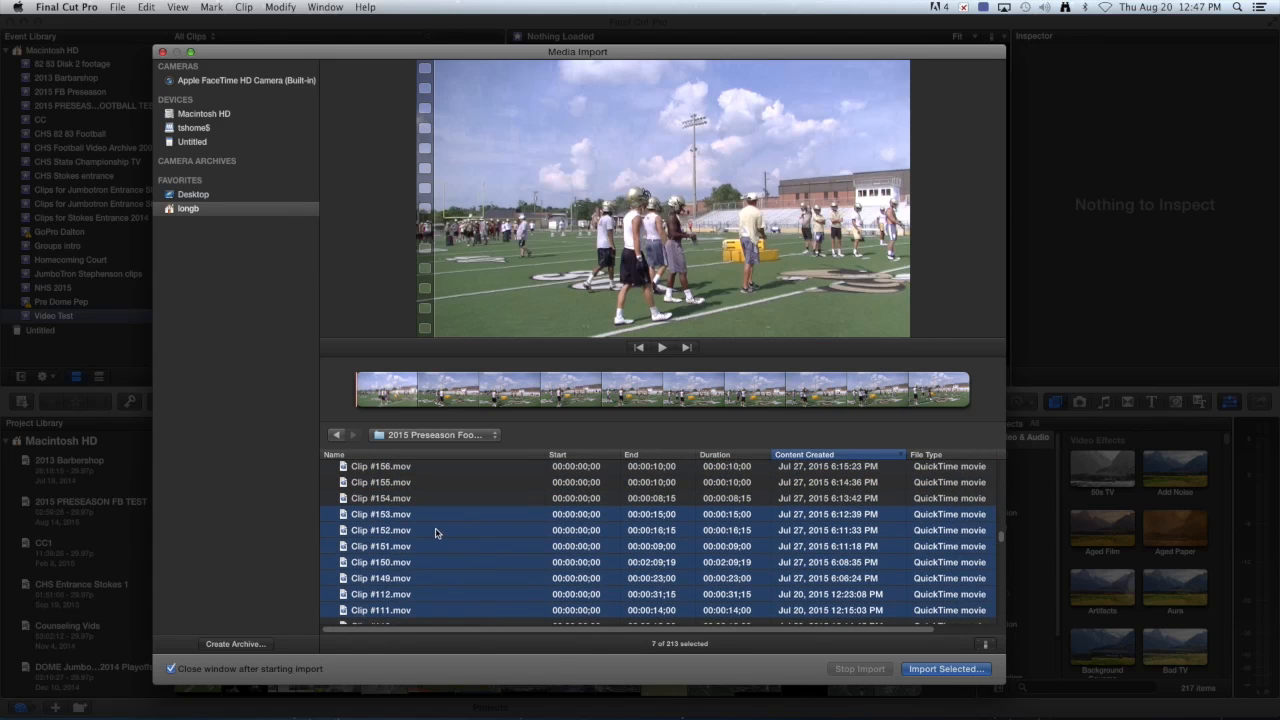
scroll(440, 537, up, 10)
scroll(470, 542, up, 15)
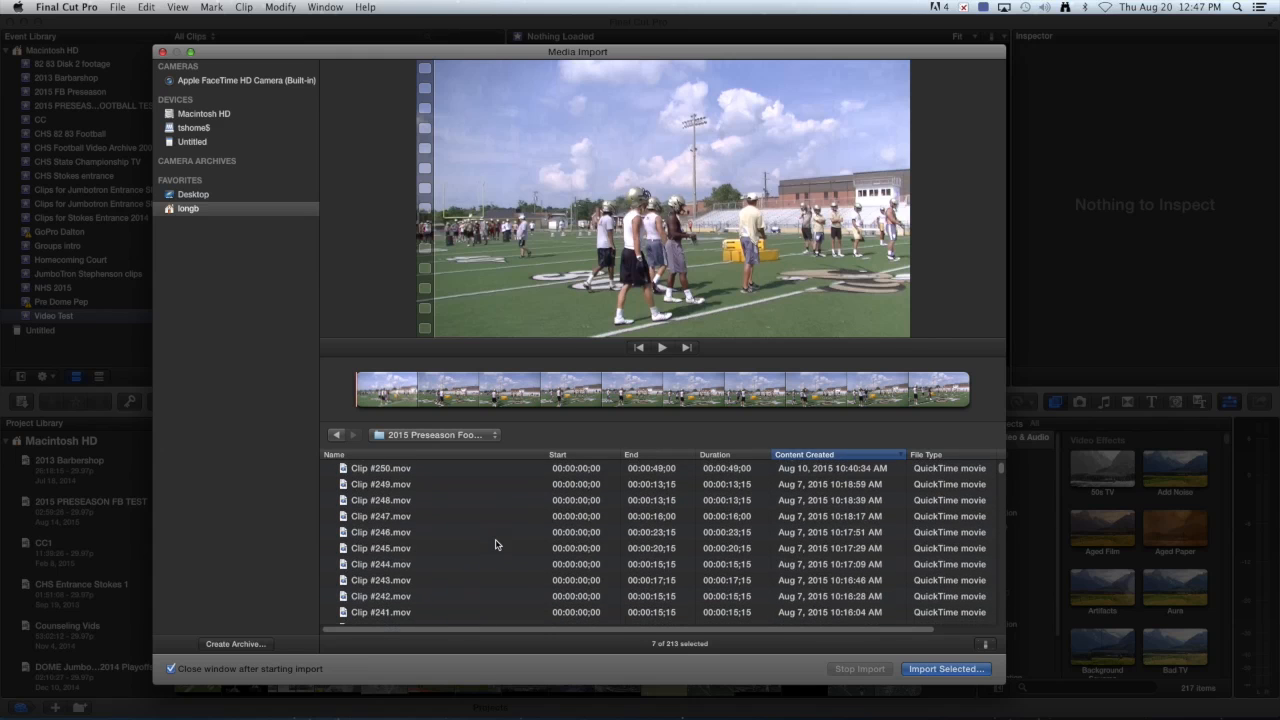
click(450, 488)
scroll(458, 530, down, 15)
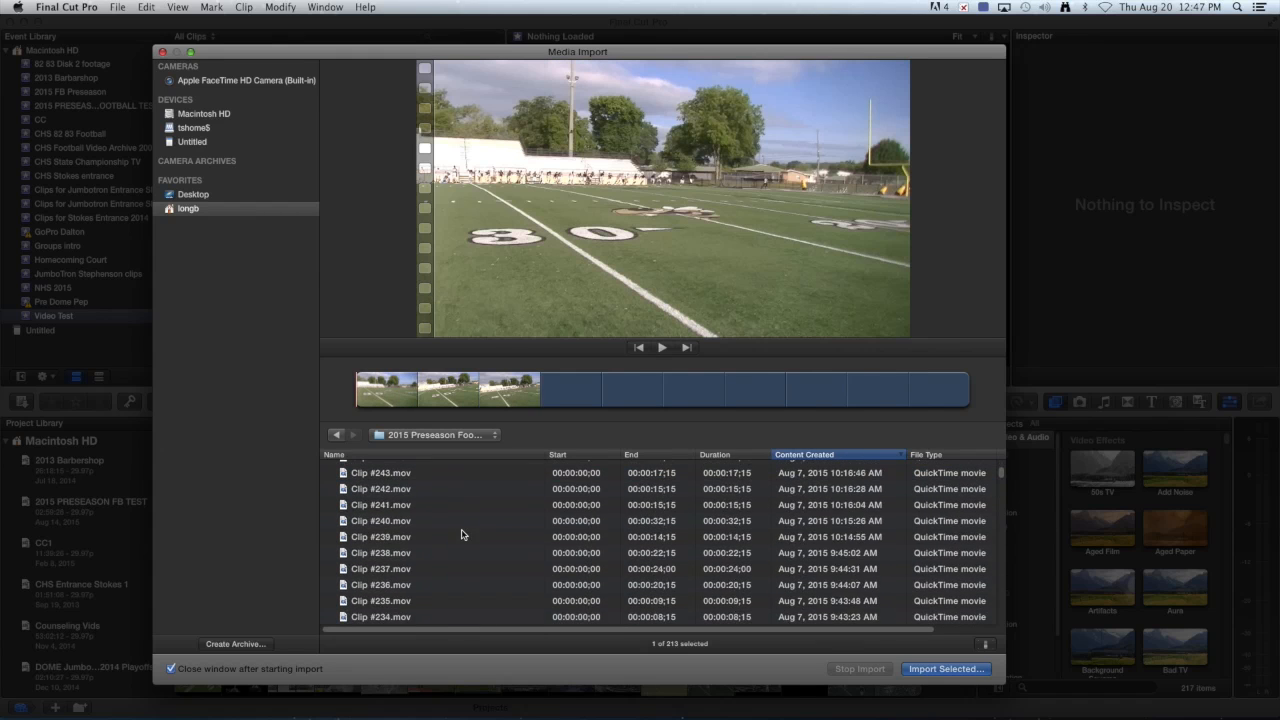
scroll(458, 543, down, 20)
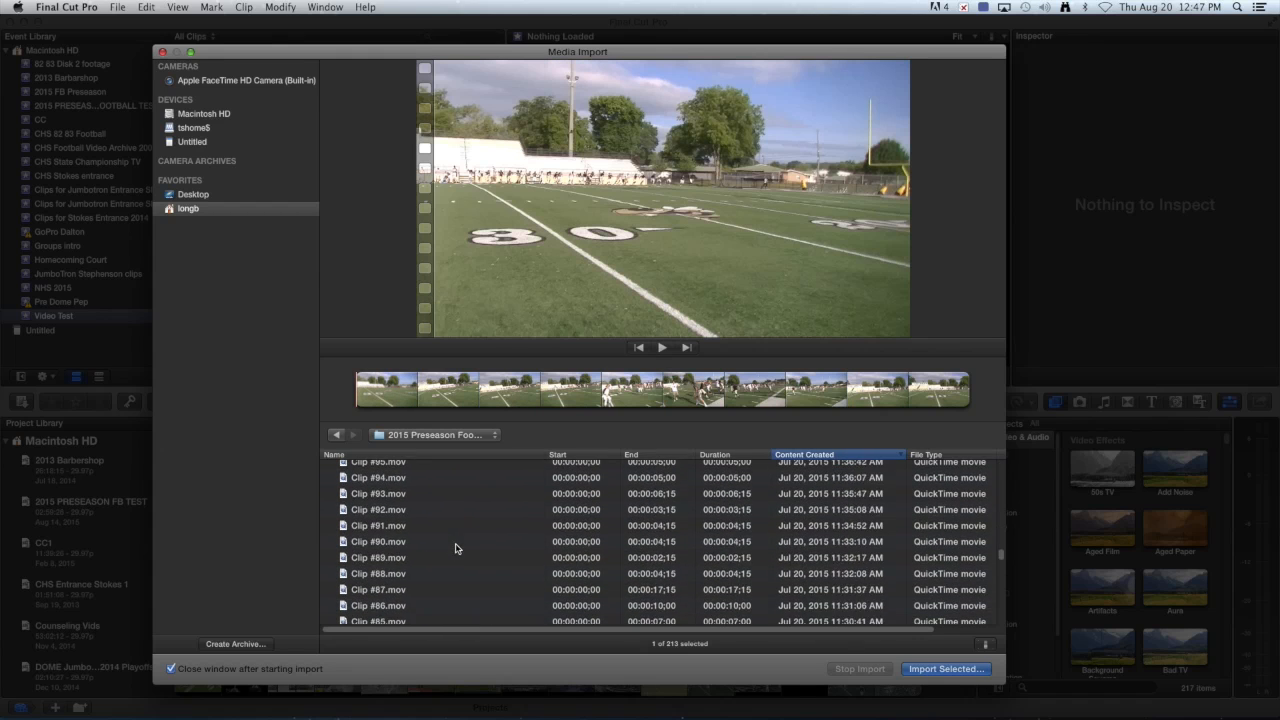
scroll(462, 582, down, 10)
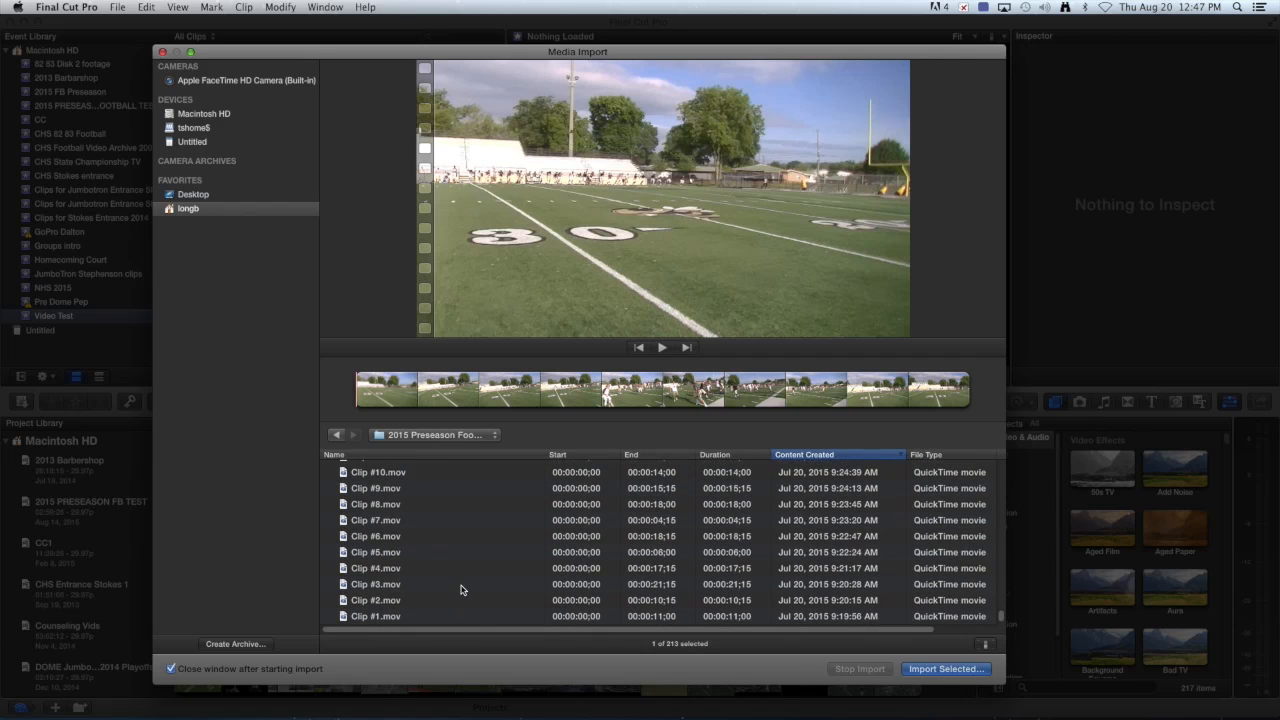
shift+click(428, 617)
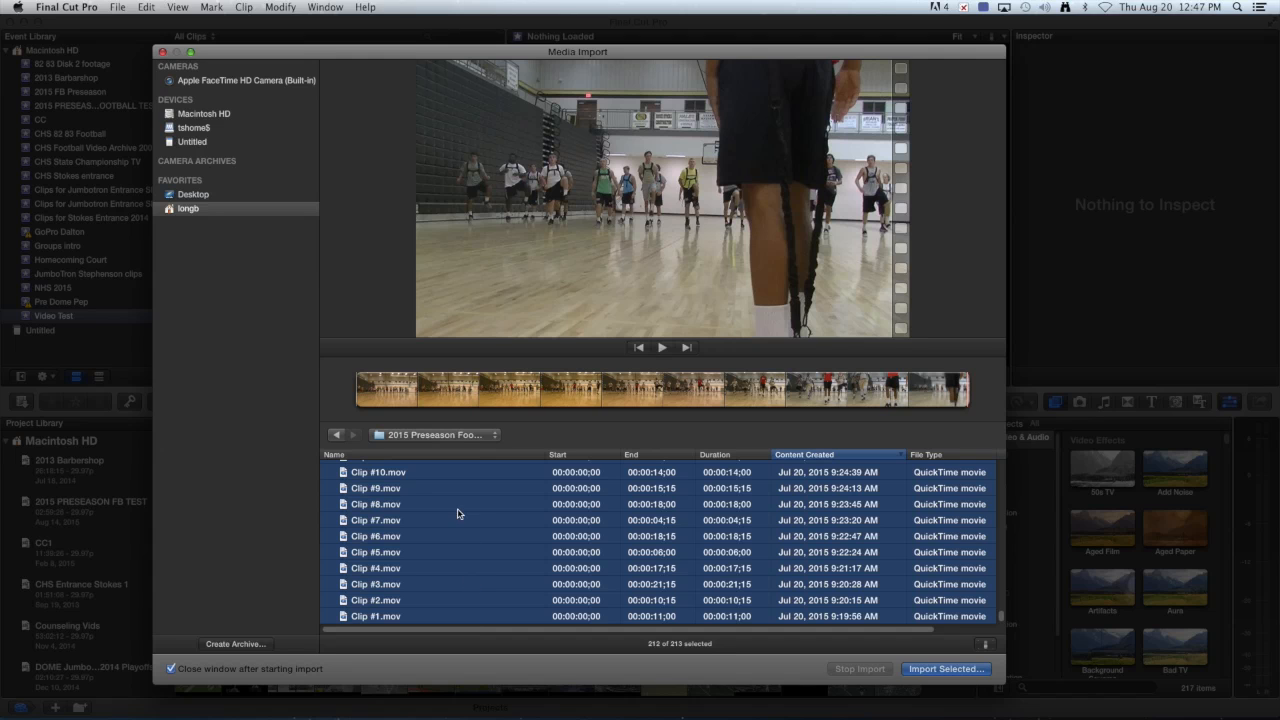
Narrow the selection to Clips #1 through #10 and bring up their import options.
click(447, 545)
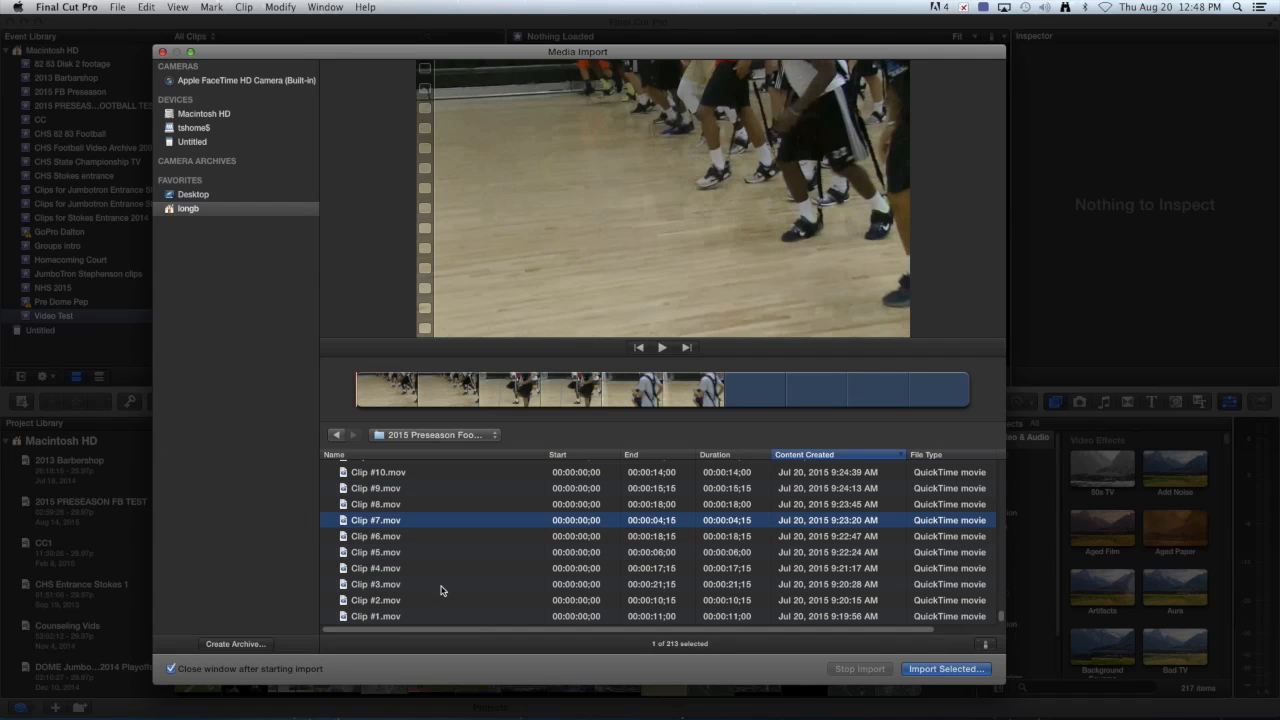
click(407, 617)
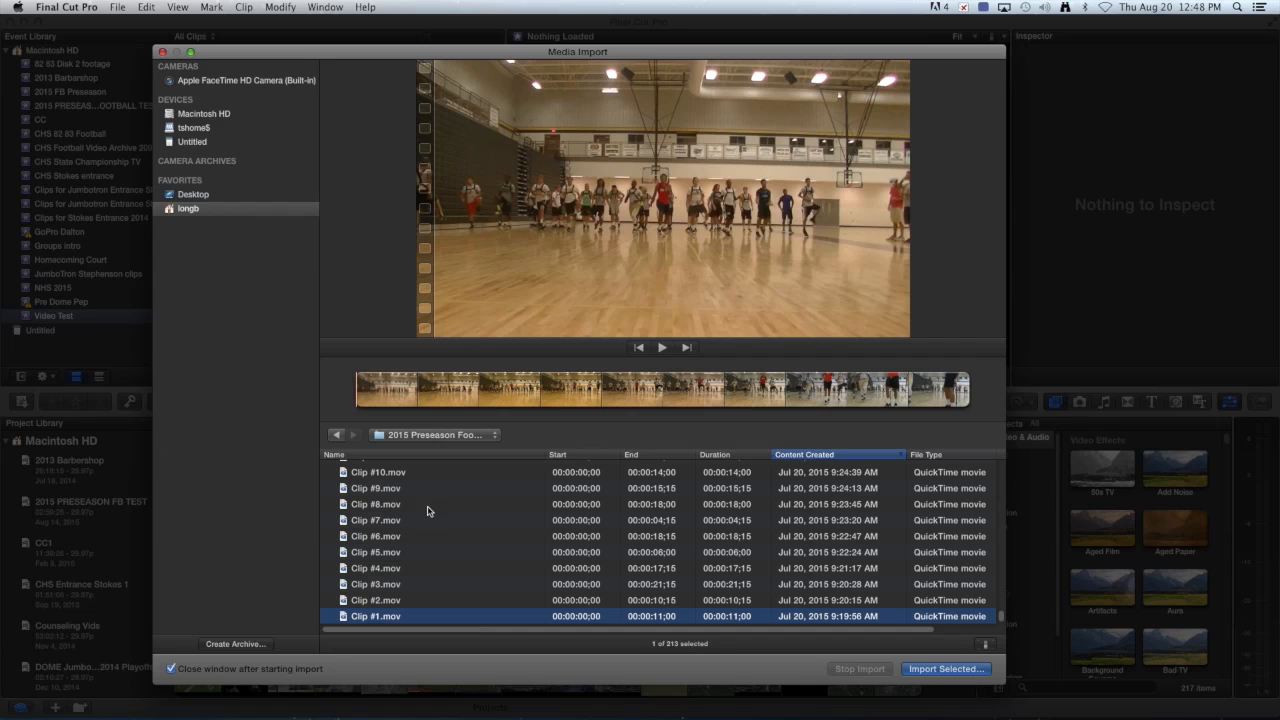
shift+click(435, 474)
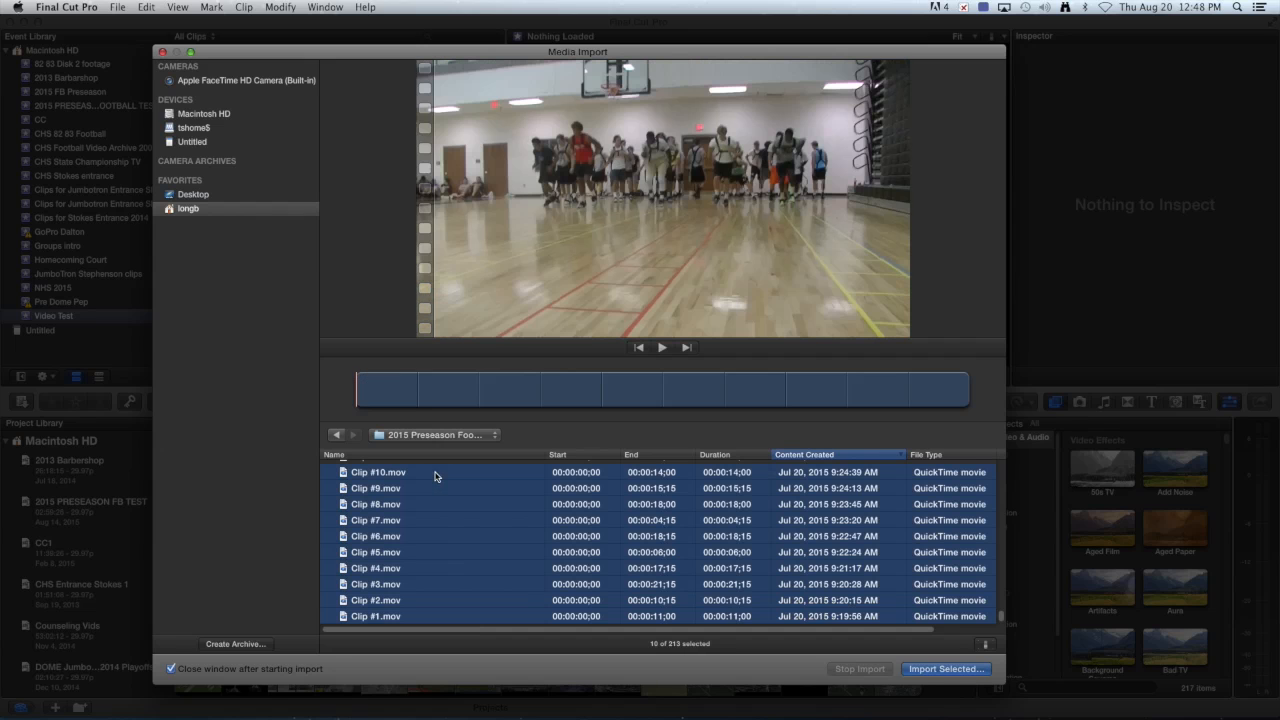
click(936, 669)
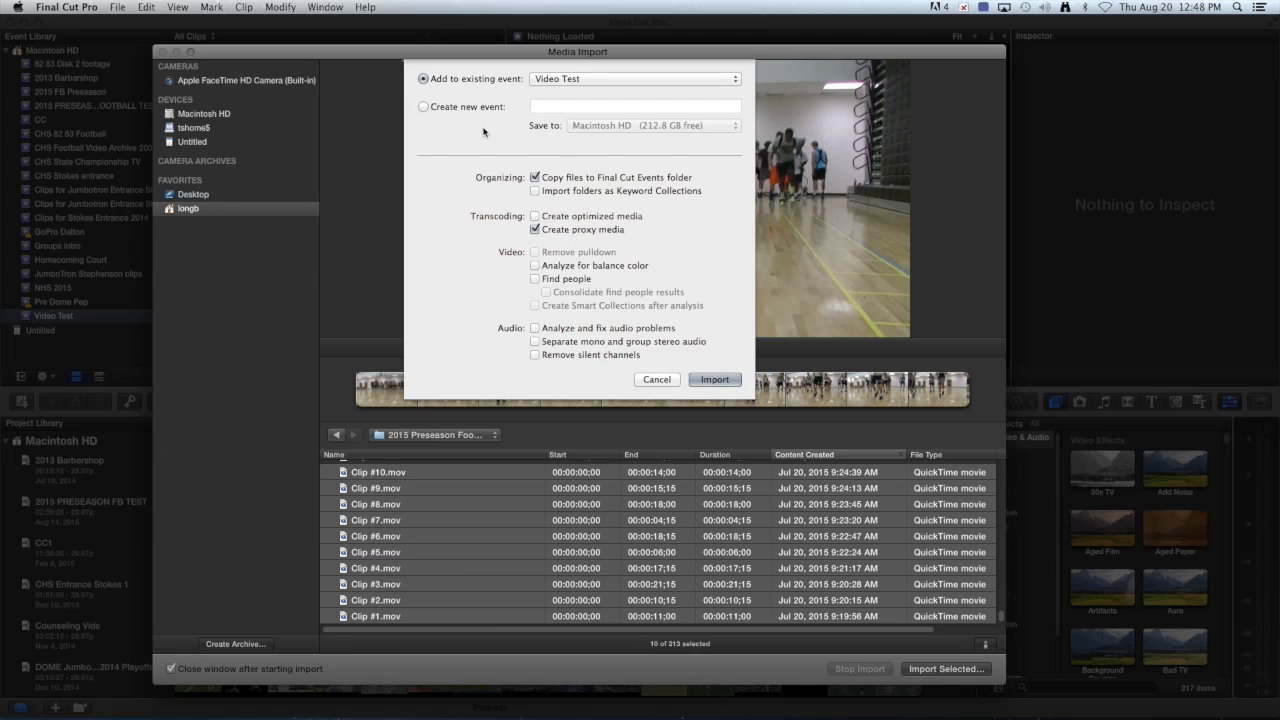
Keep Video Test as destination, leave optimized media off with proxy media on, and import.
click(656, 83)
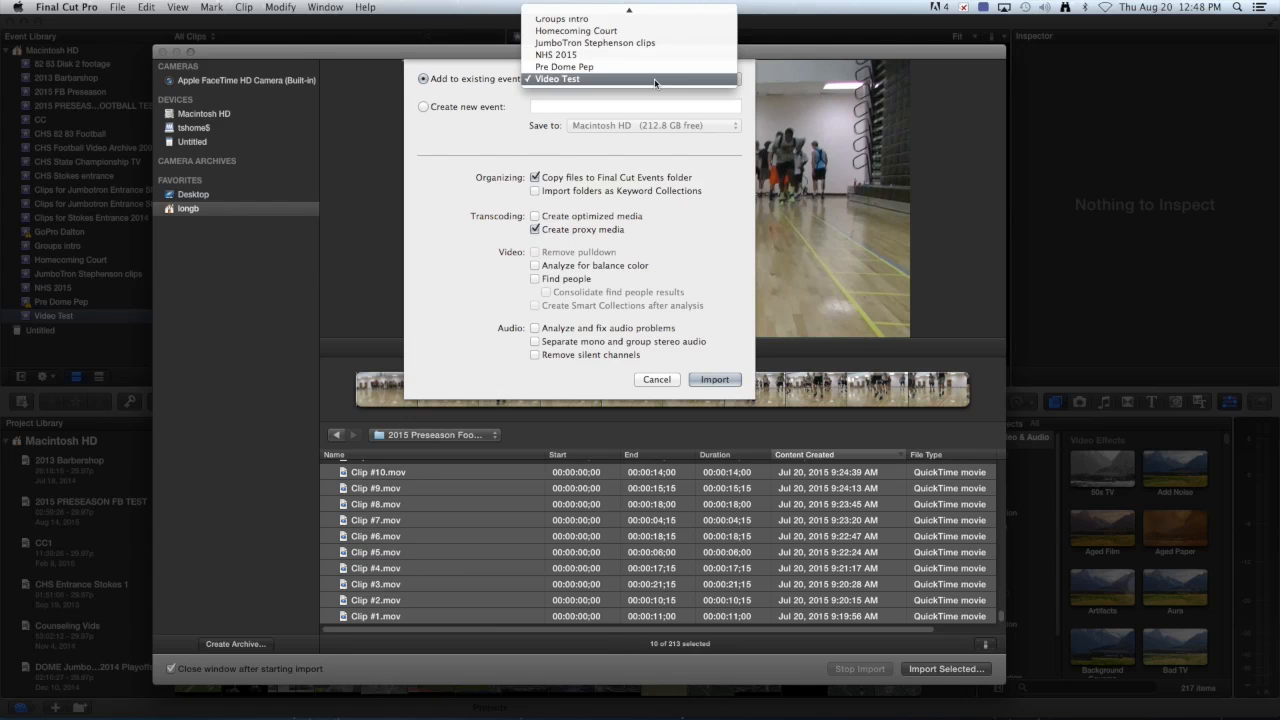
mouse_move(630, 11)
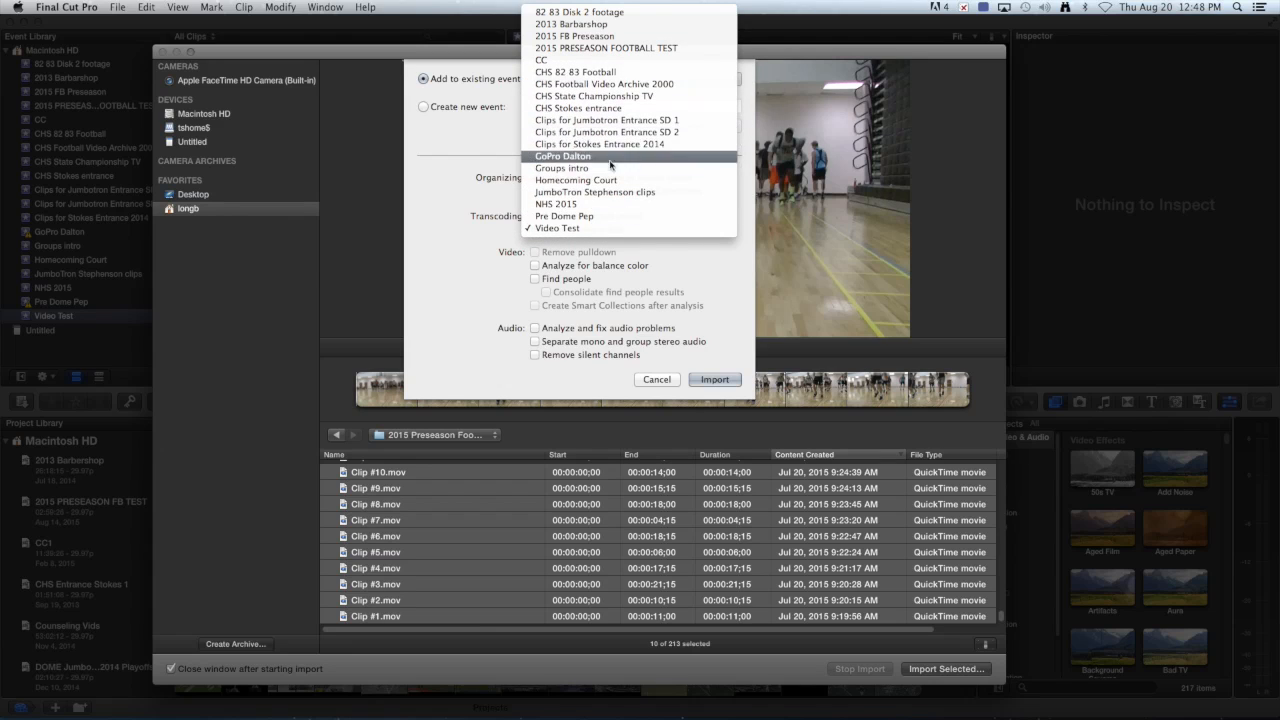
click(577, 230)
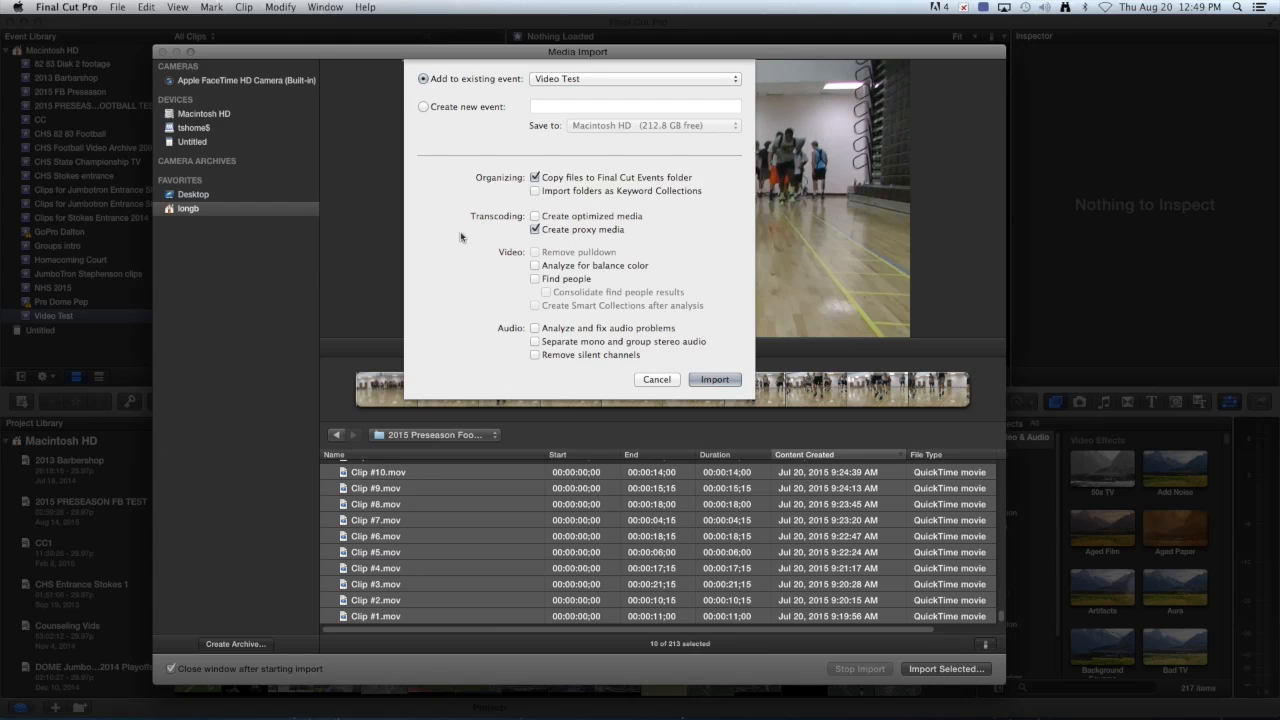
click(537, 218)
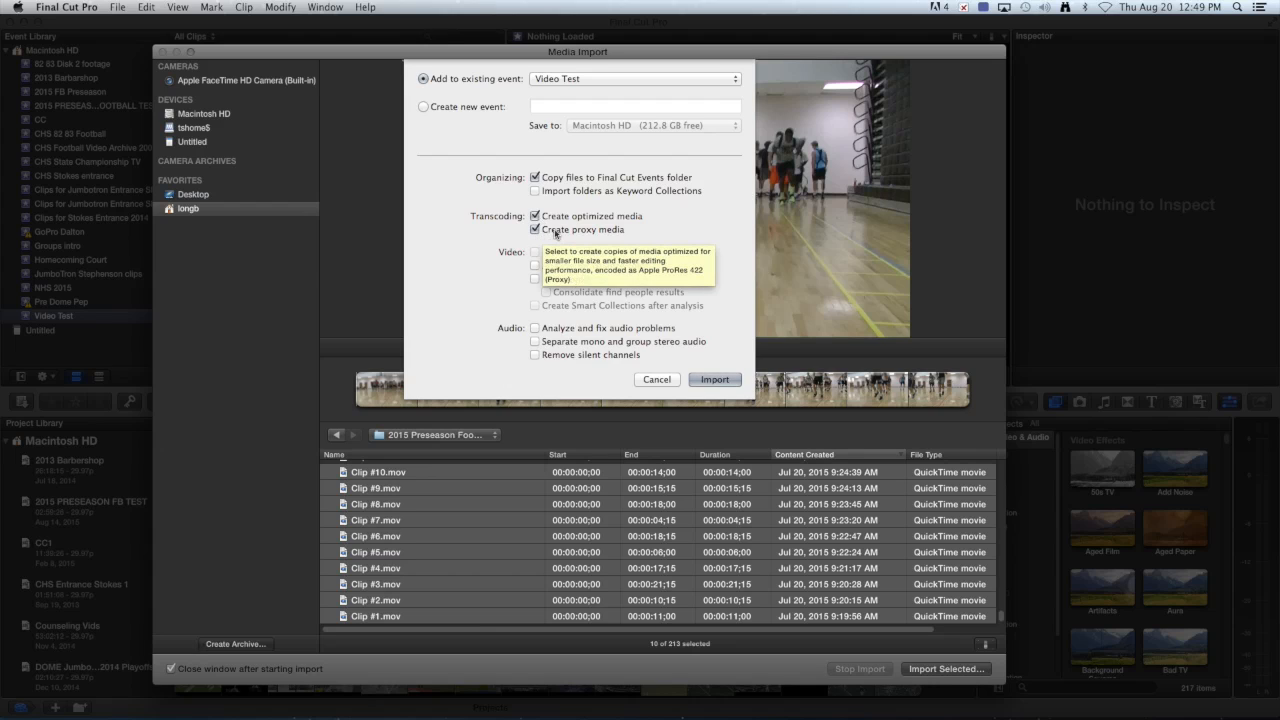
click(537, 217)
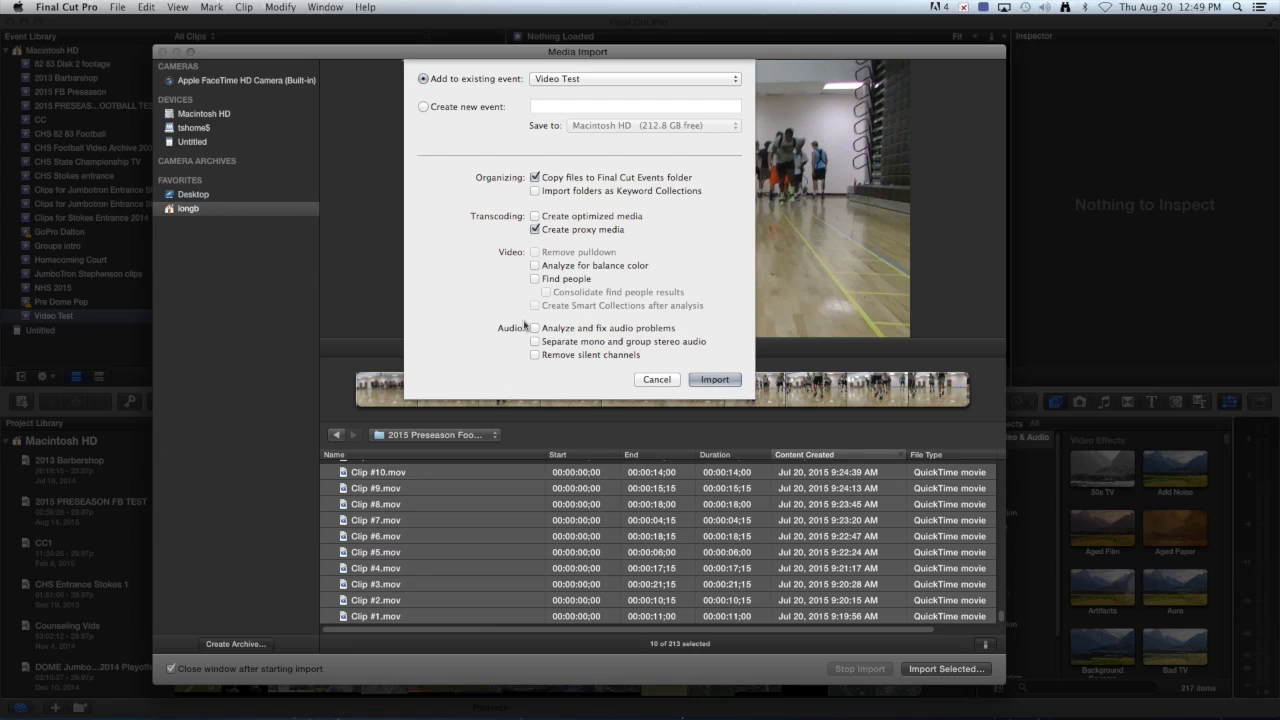
click(720, 382)
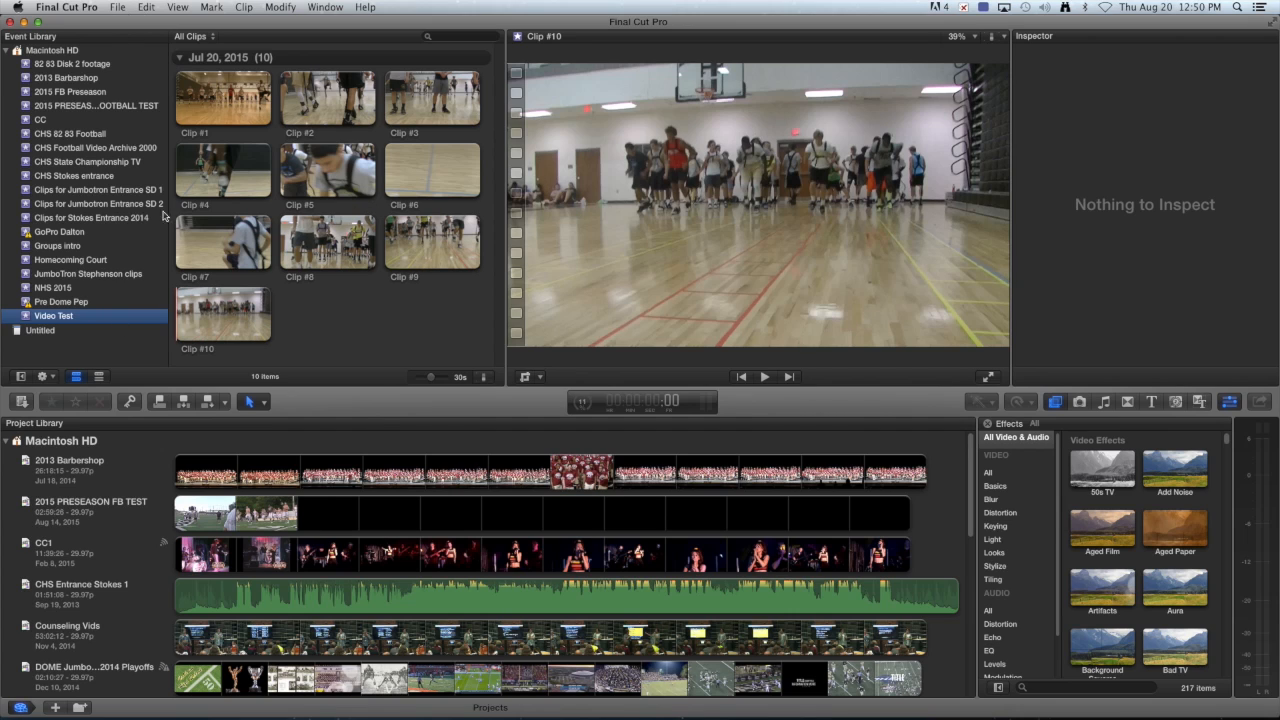
Open the File menu to begin importing more media after the ten clips land.
click(118, 10)
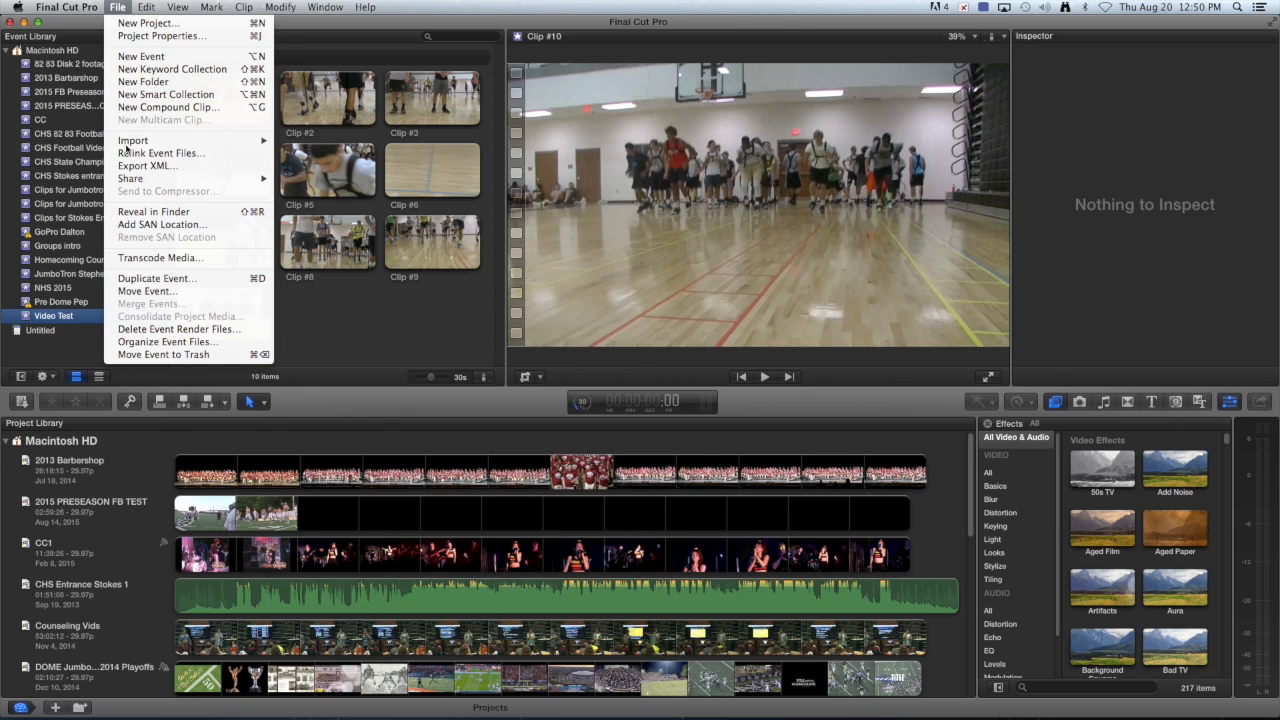
Select Clips #222 through #241 in Media Import and import all twenty into Video Test.
mouse_move(156, 144)
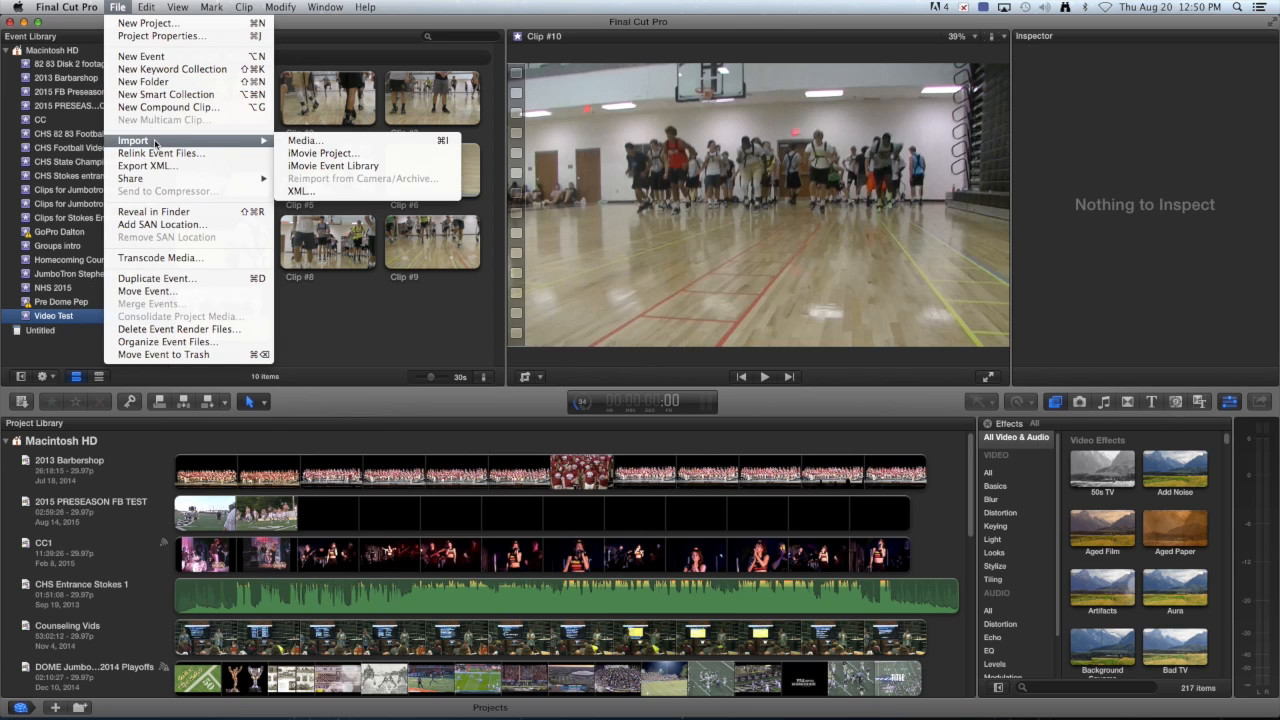
click(296, 141)
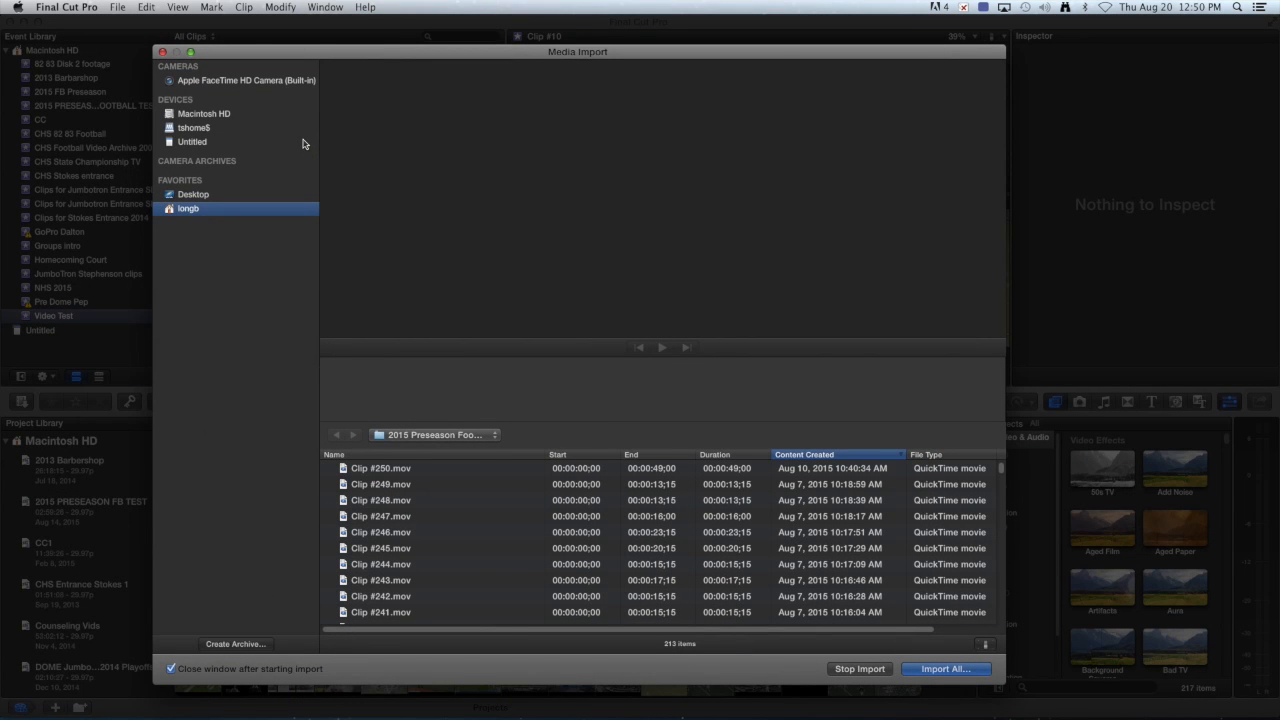
scroll(463, 557, down, 3)
click(462, 513)
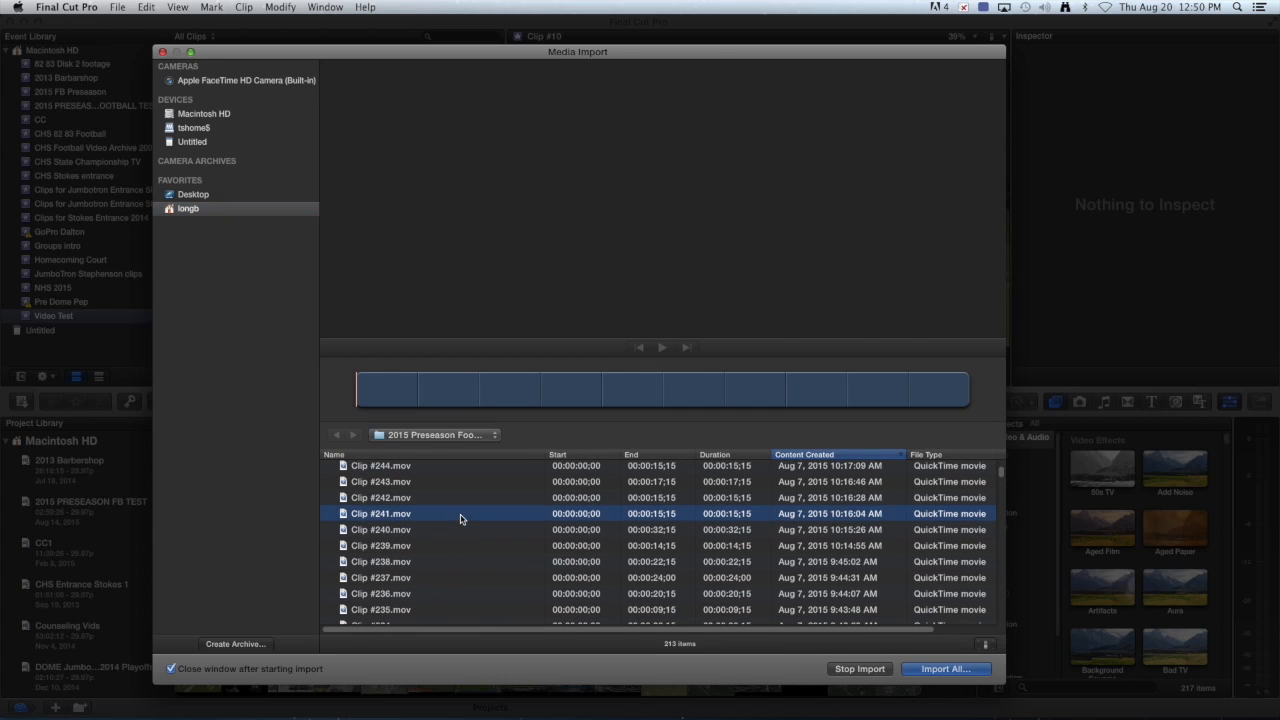
scroll(488, 560, down, 3)
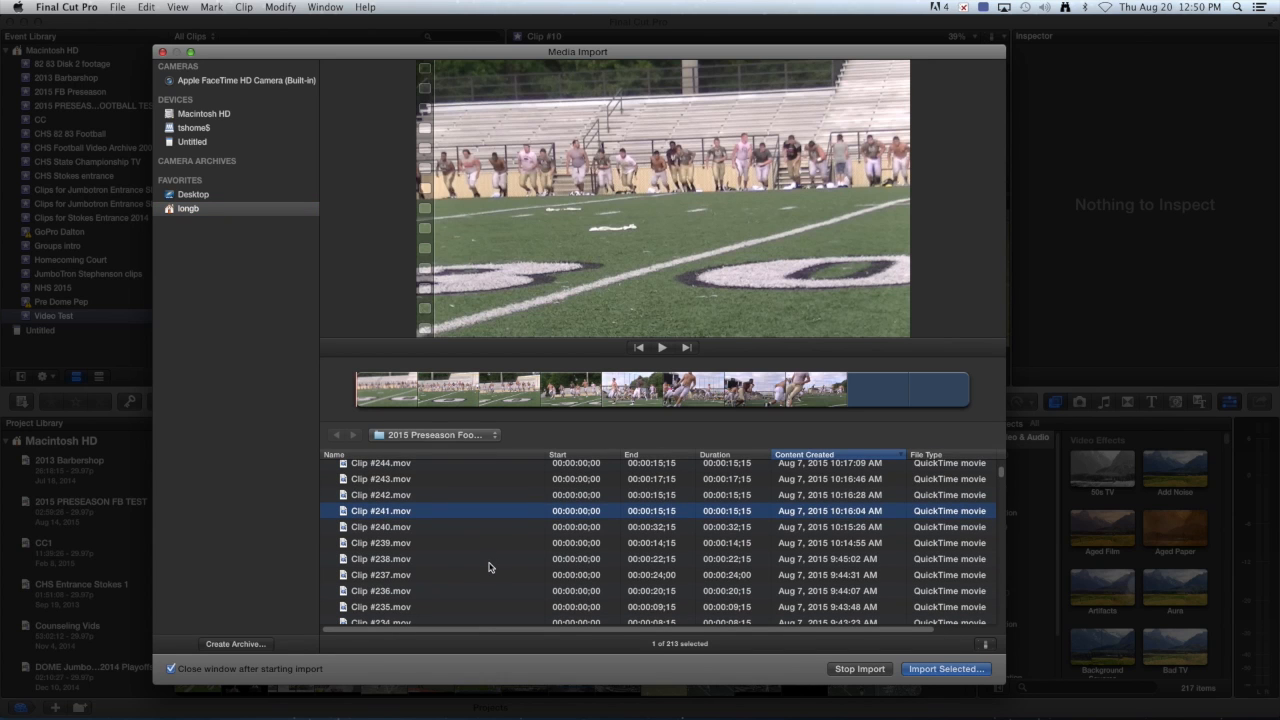
scroll(488, 568, down, 2)
shift+click(443, 616)
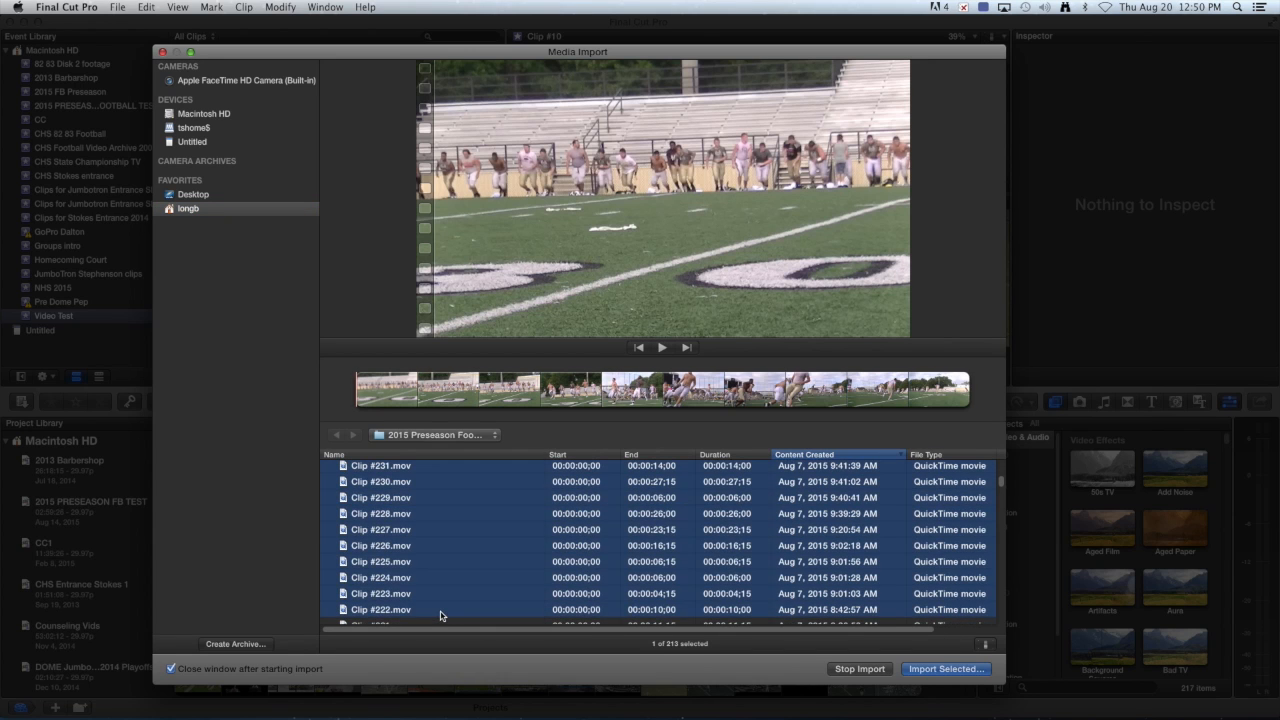
click(945, 669)
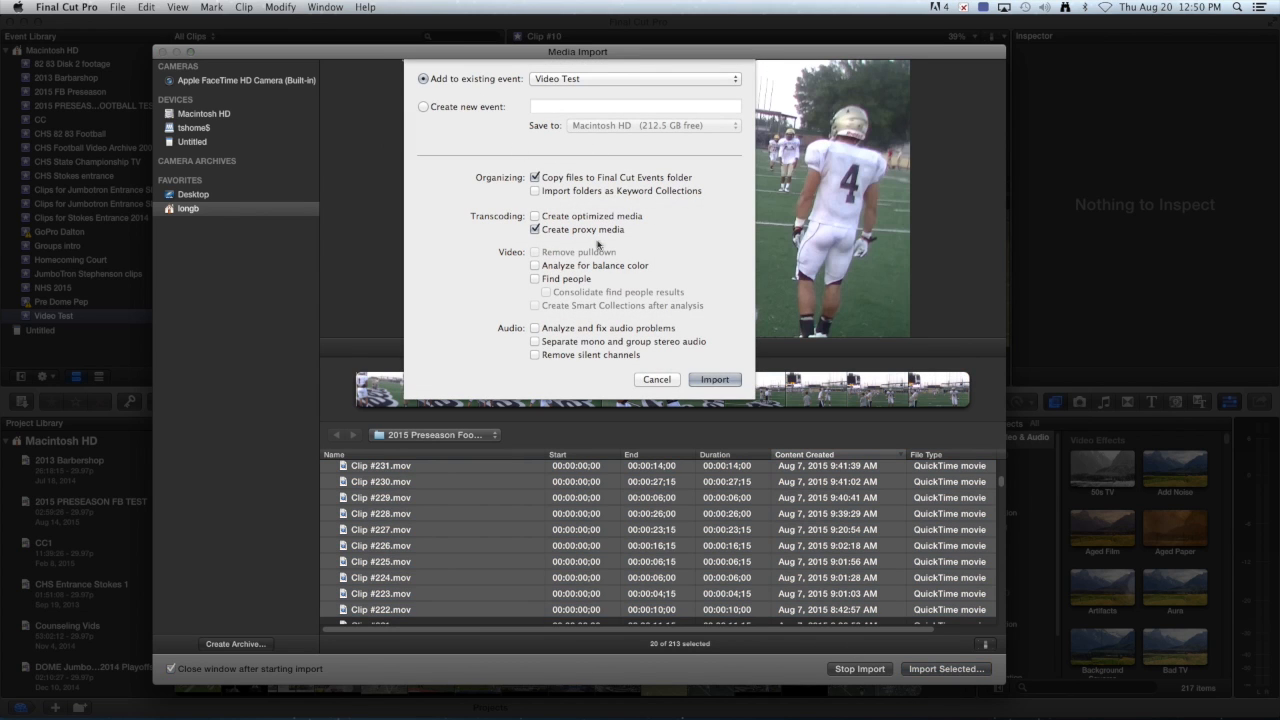
click(714, 380)
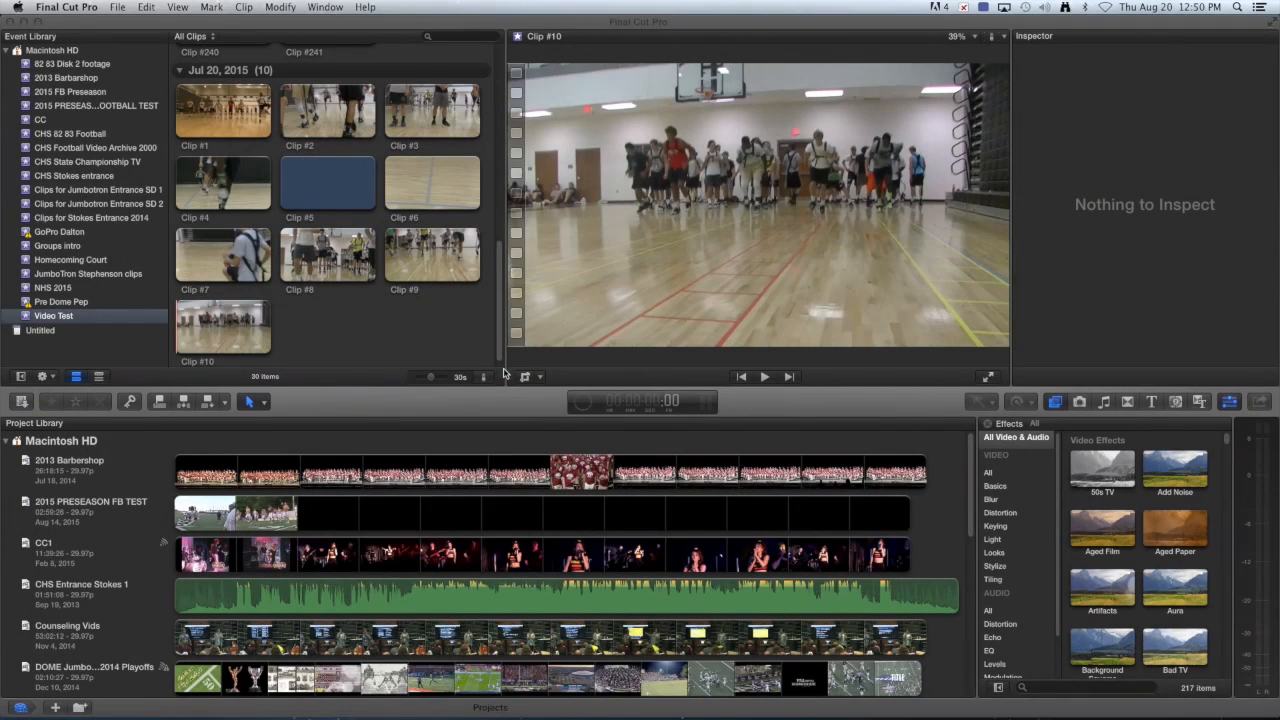
scroll(358, 237, up, 2)
scroll(358, 237, up, 5)
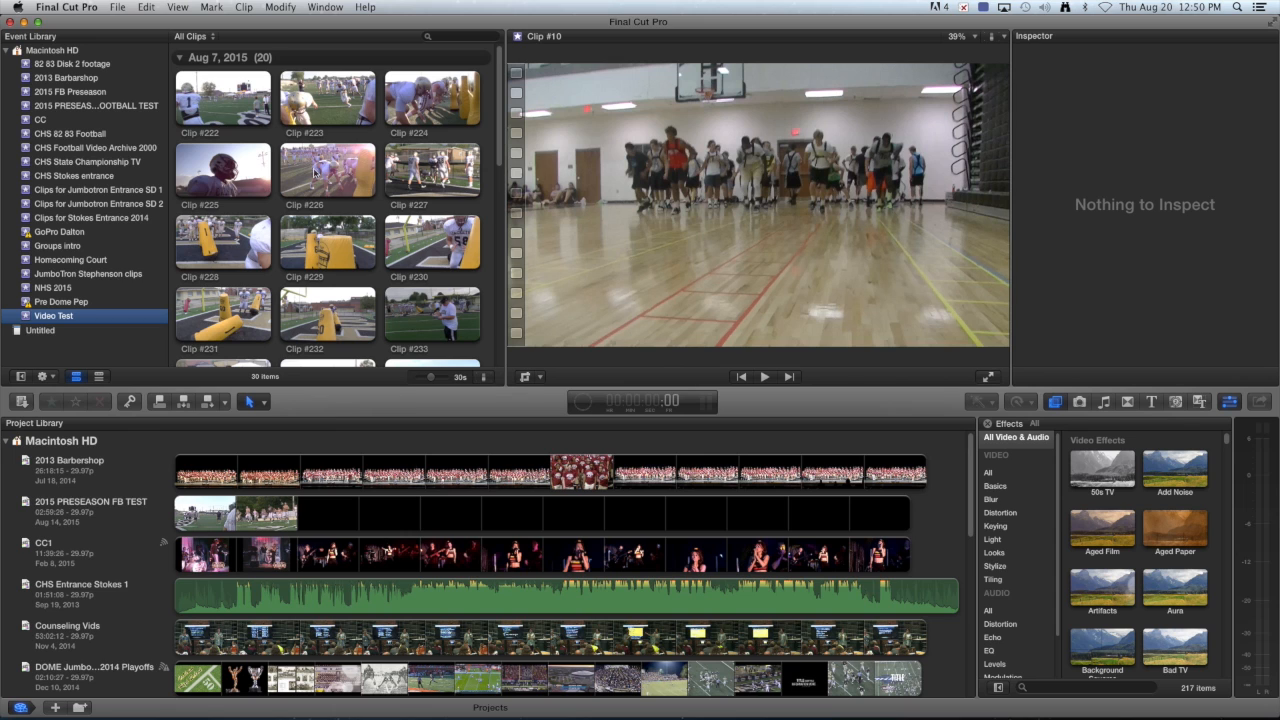
scroll(290, 200, down, 1)
scroll(291, 201, down, 6)
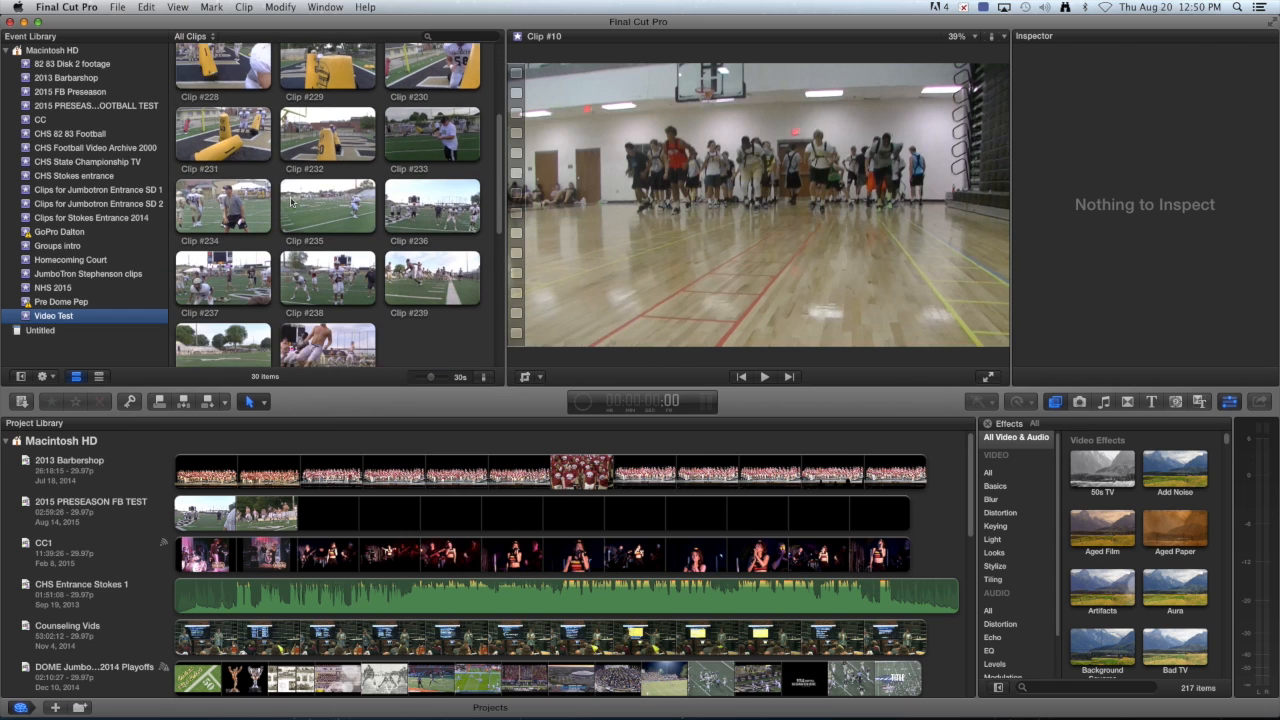
scroll(291, 201, down, 3)
scroll(316, 226, up, 9)
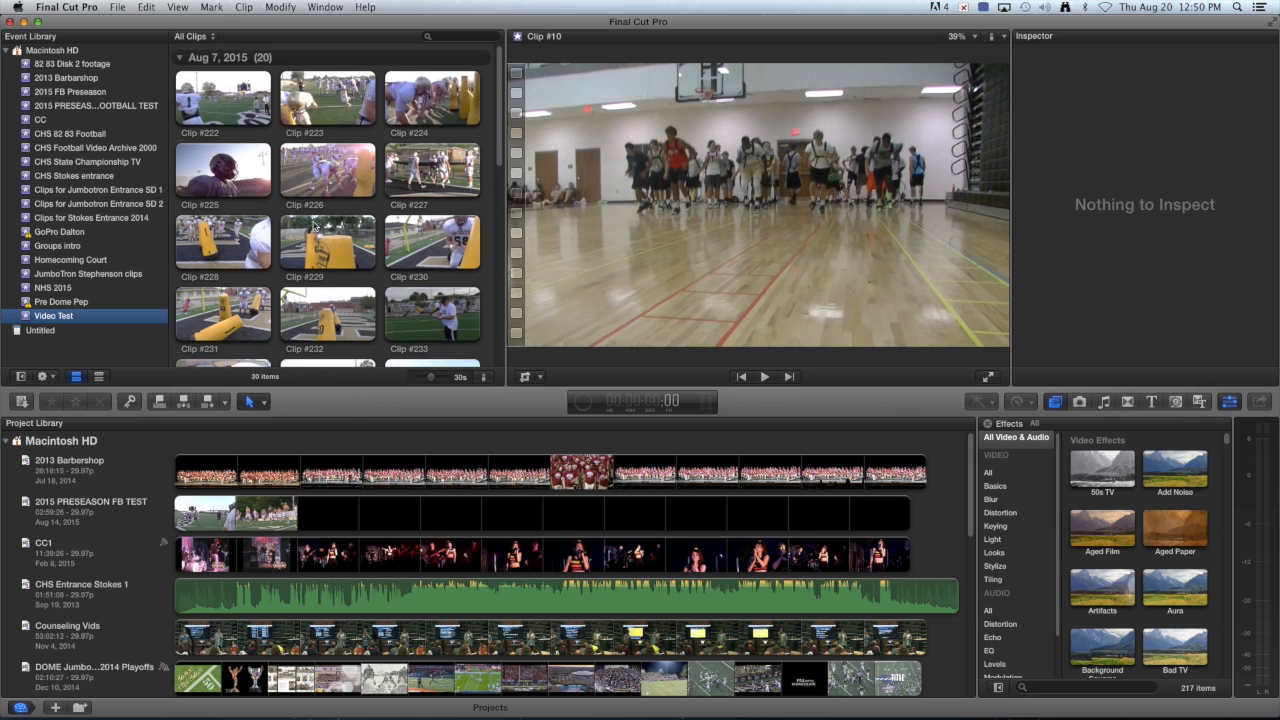
scroll(316, 226, down, 5)
scroll(313, 226, down, 6)
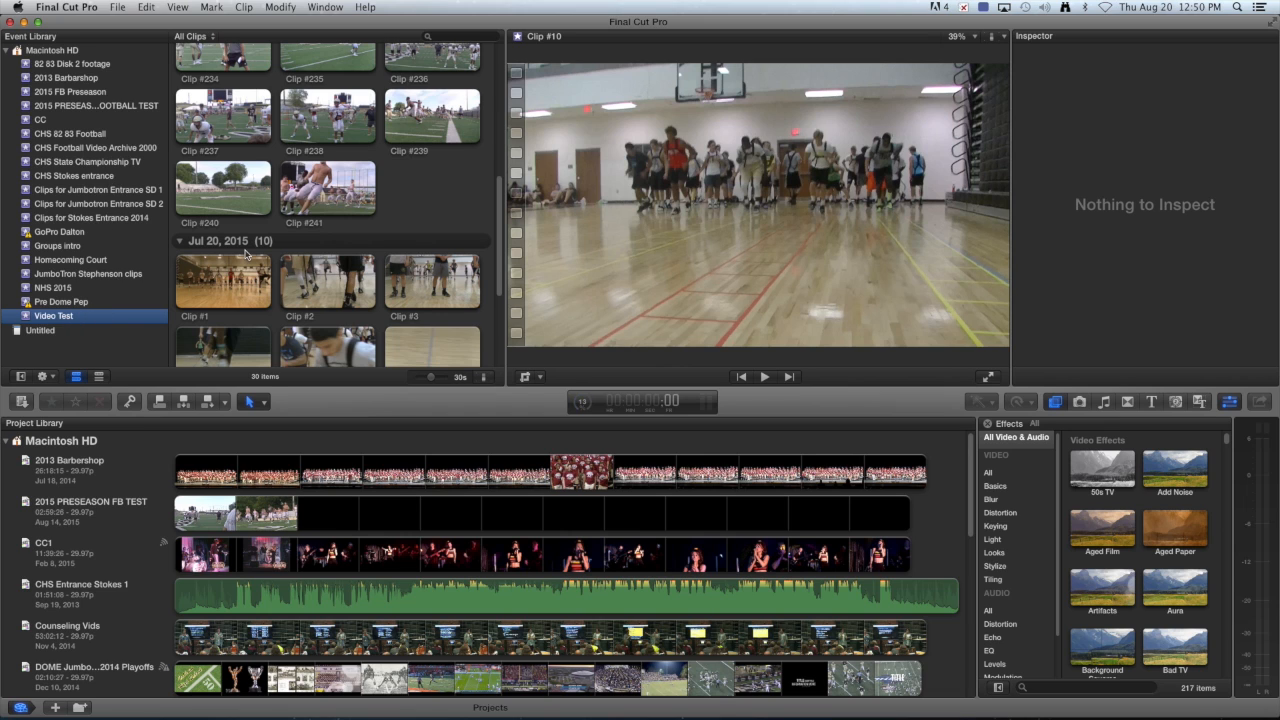
scroll(373, 215, up, 3)
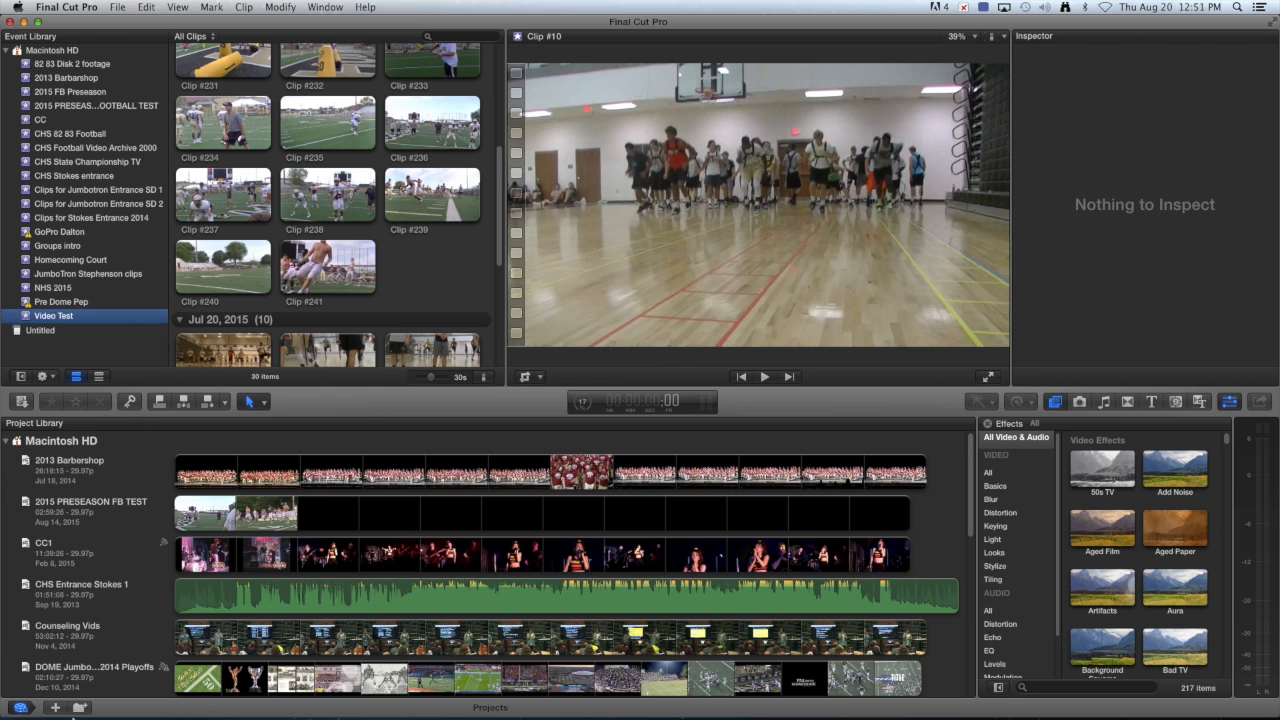
scroll(117, 523, down, 5)
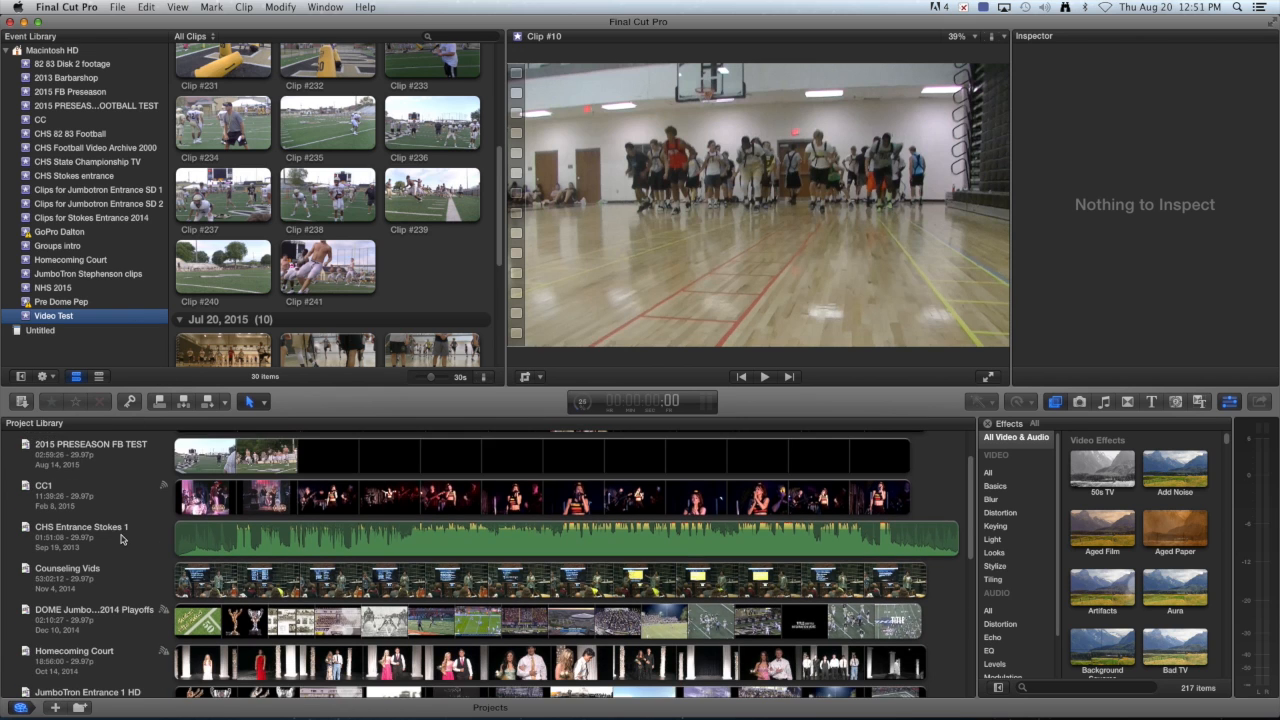
scroll(121, 540, up, 6)
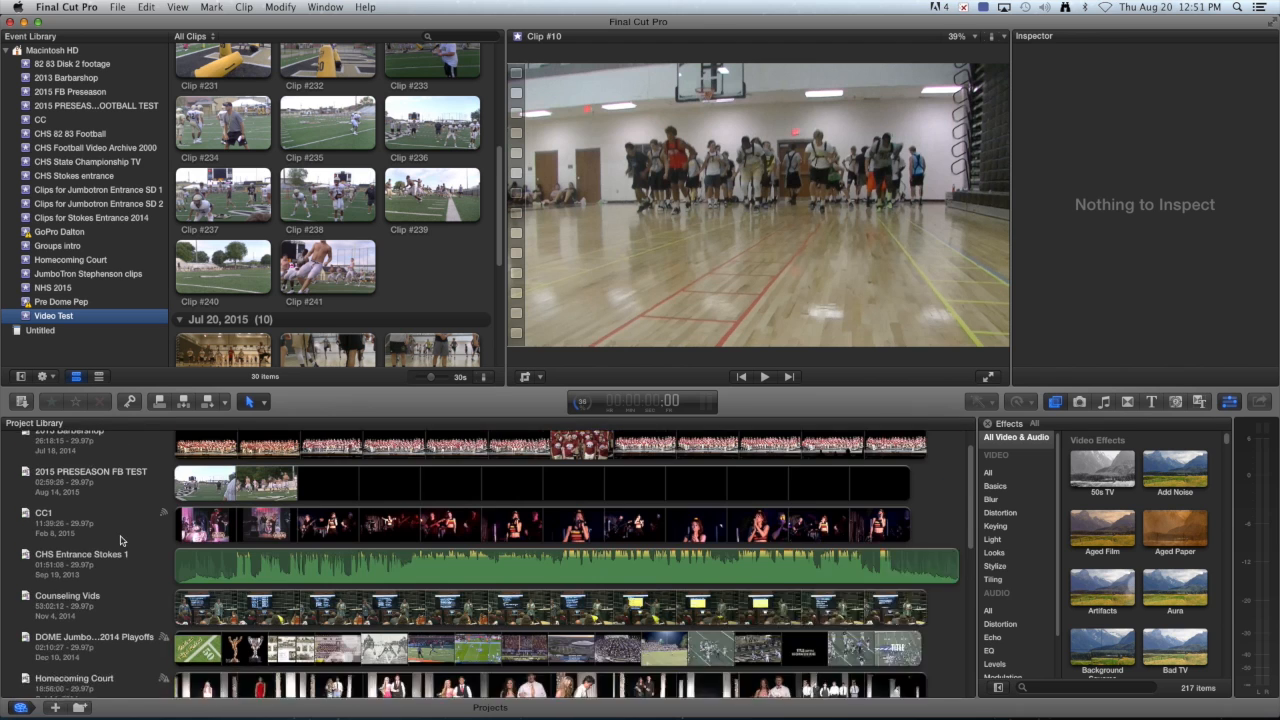
click(118, 8)
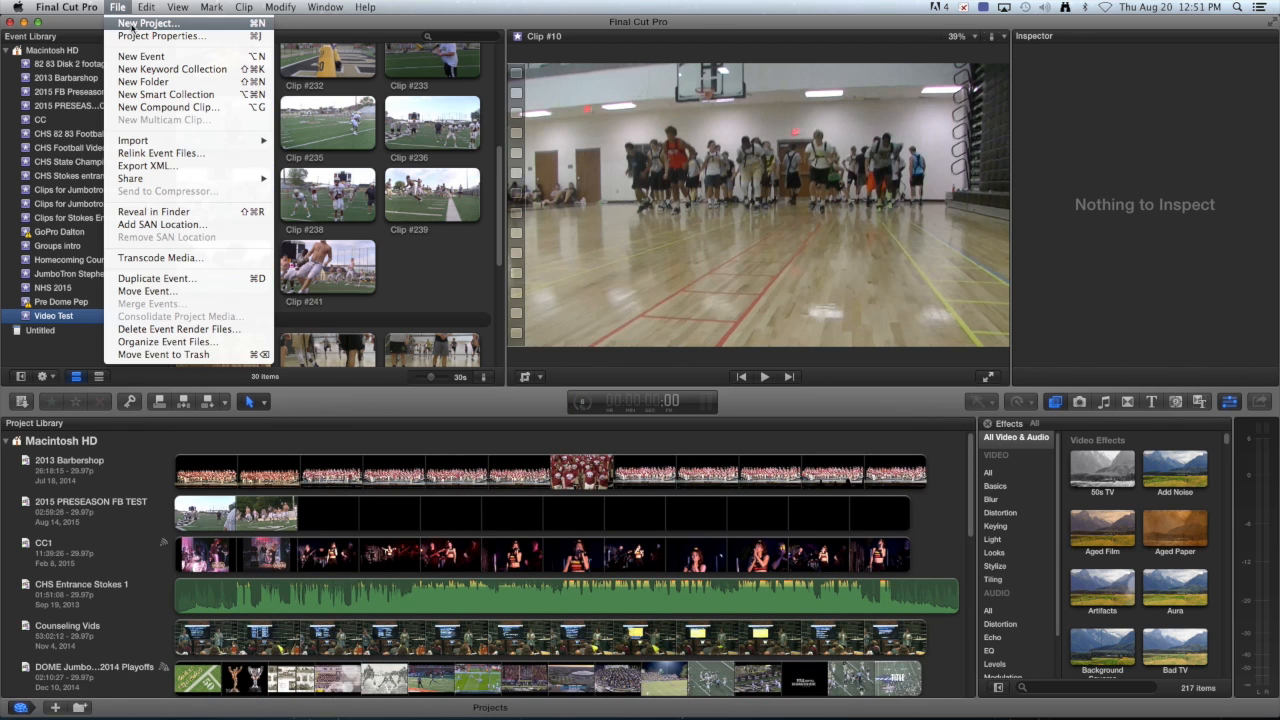
Create project Preseason Football Testtts with custom 1080p HD, 1920x1080, 29.97p video settings.
click(131, 24)
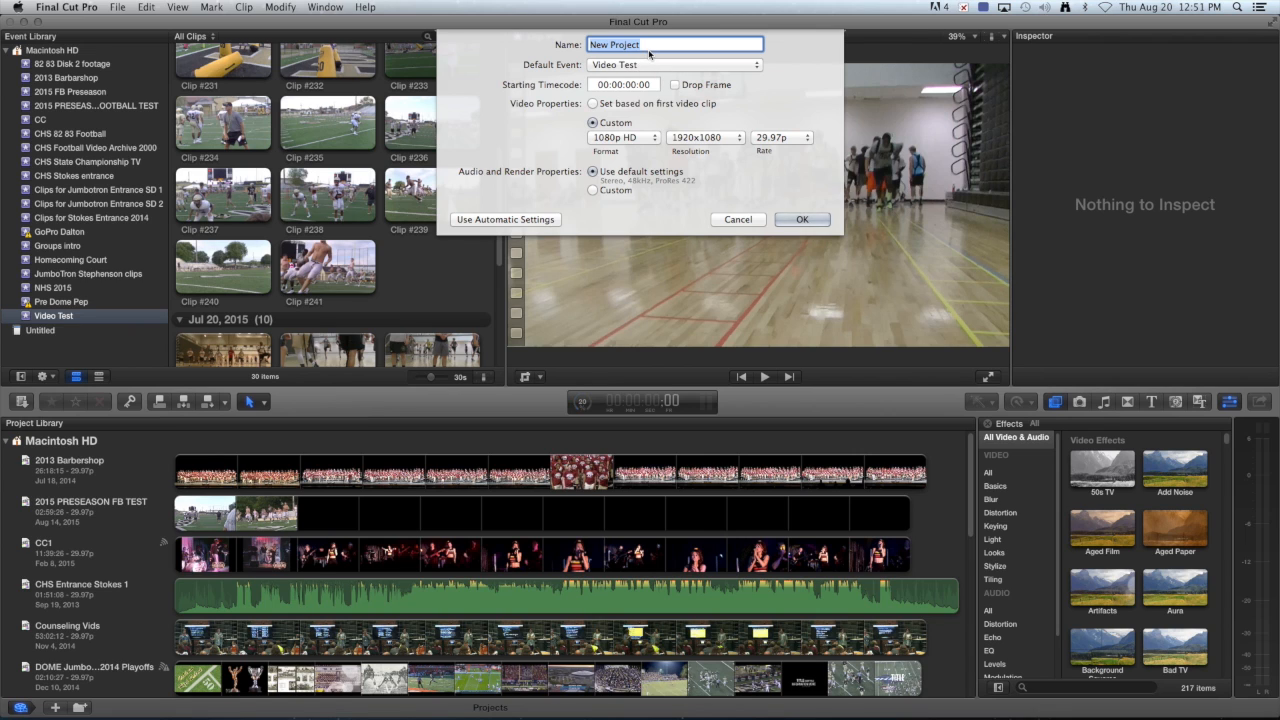
text(Preseason Football Testtts)
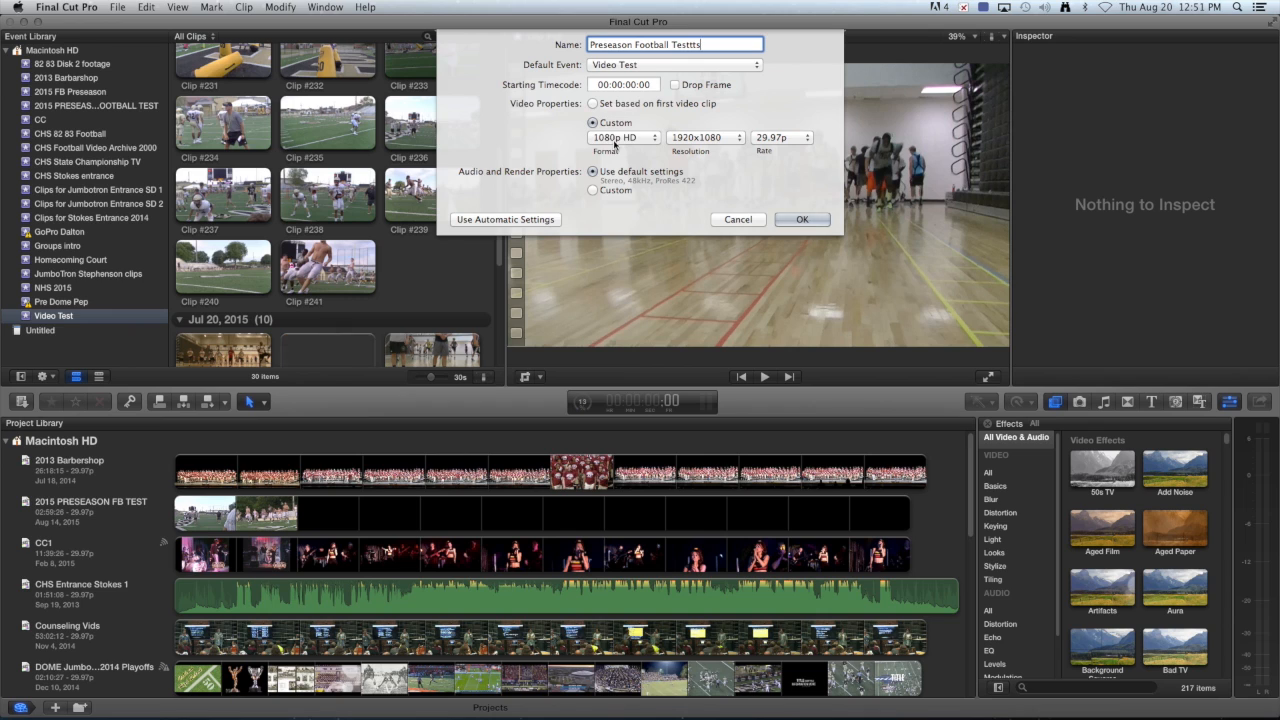
click(591, 122)
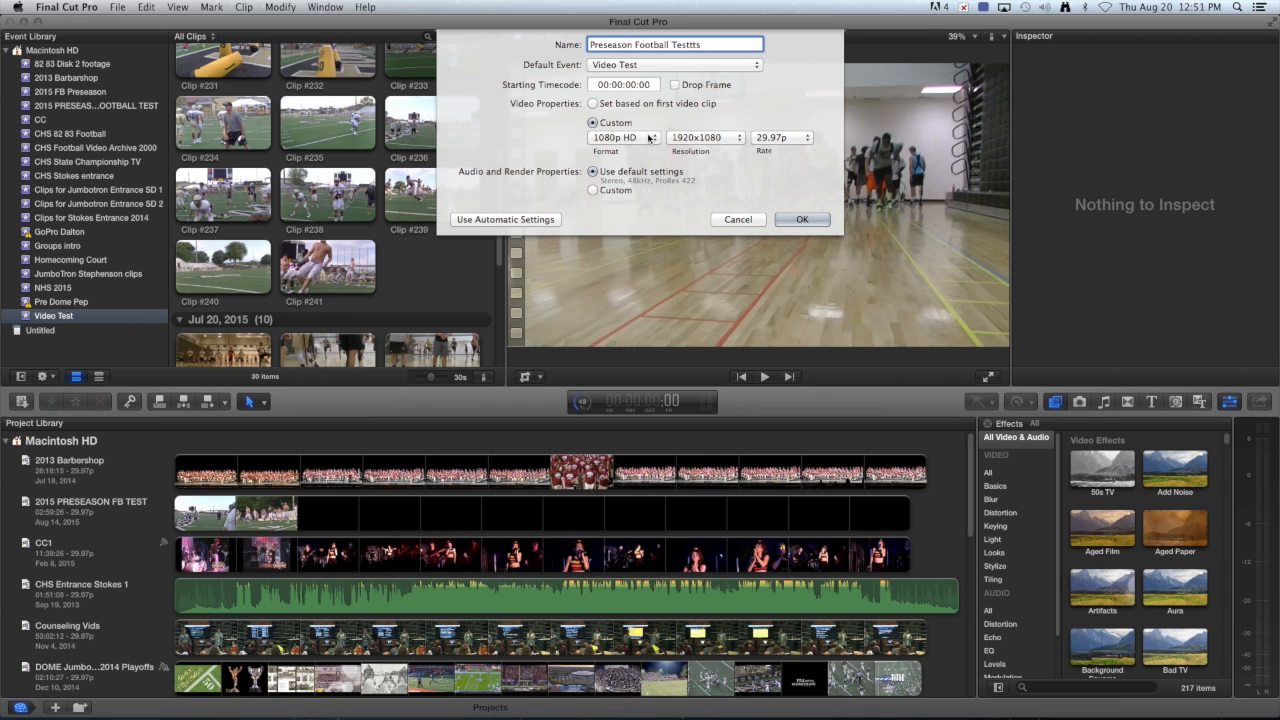
click(648, 138)
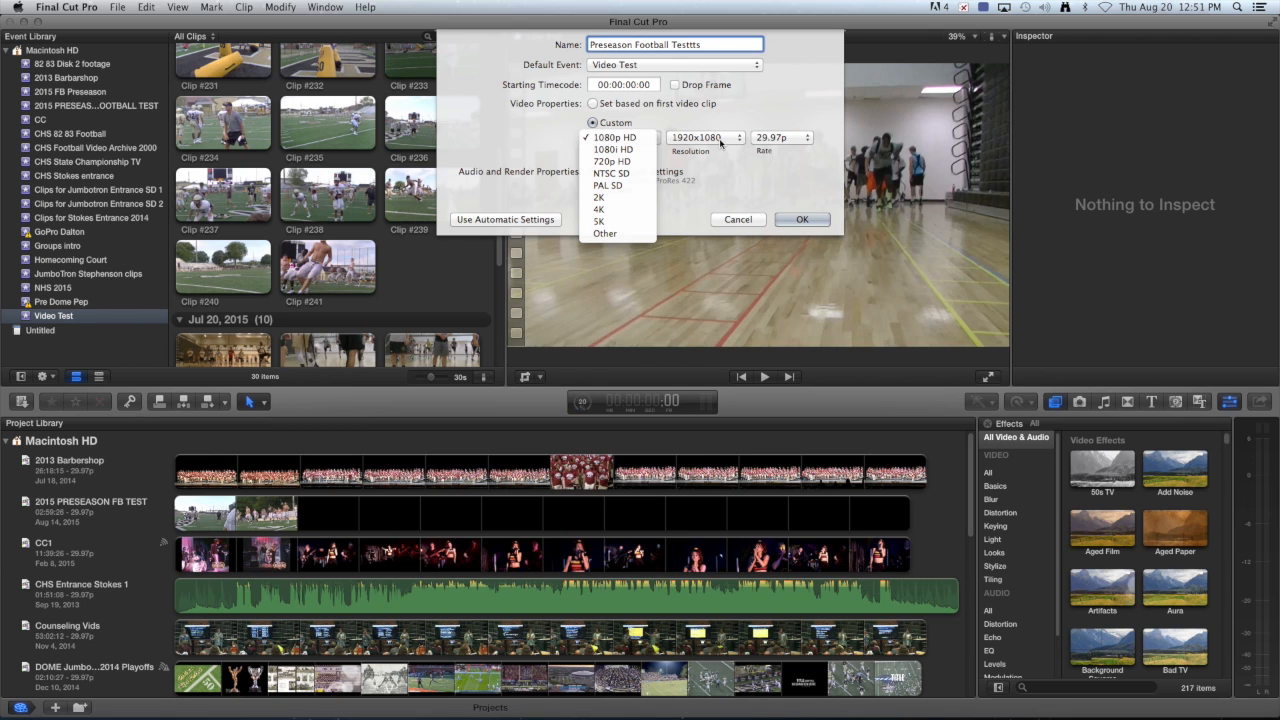
click(720, 143)
click(724, 141)
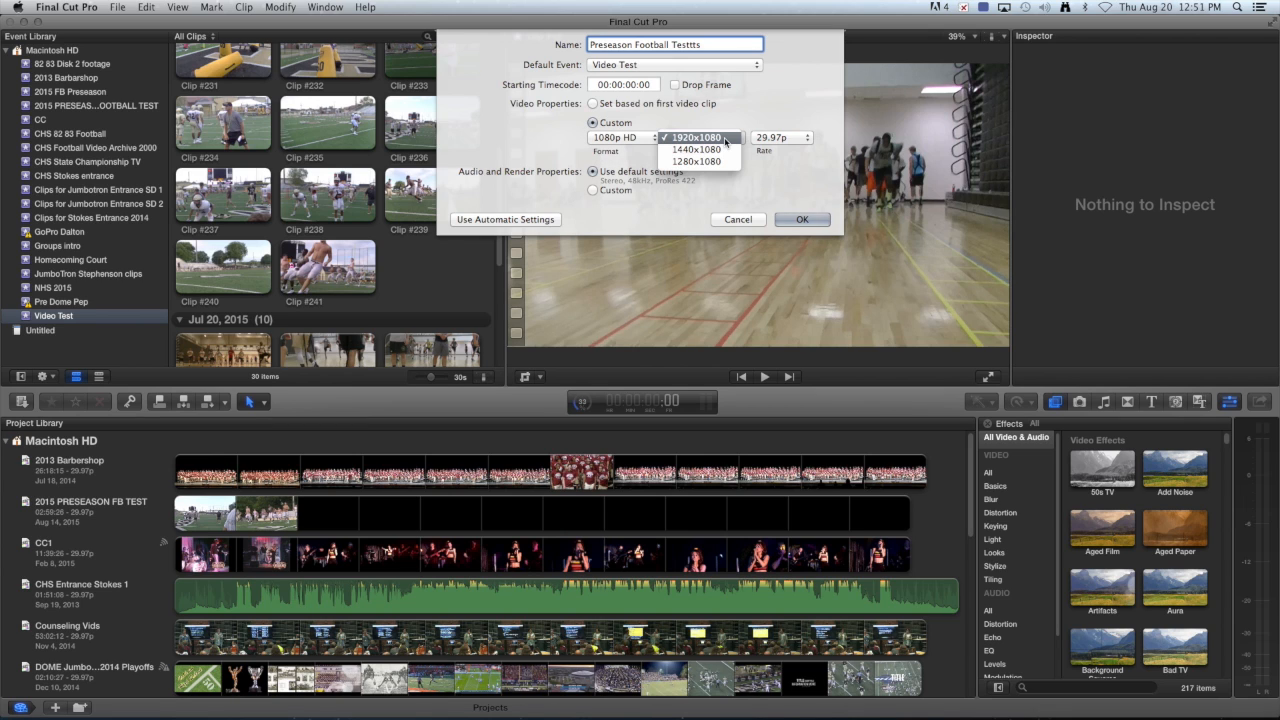
click(784, 142)
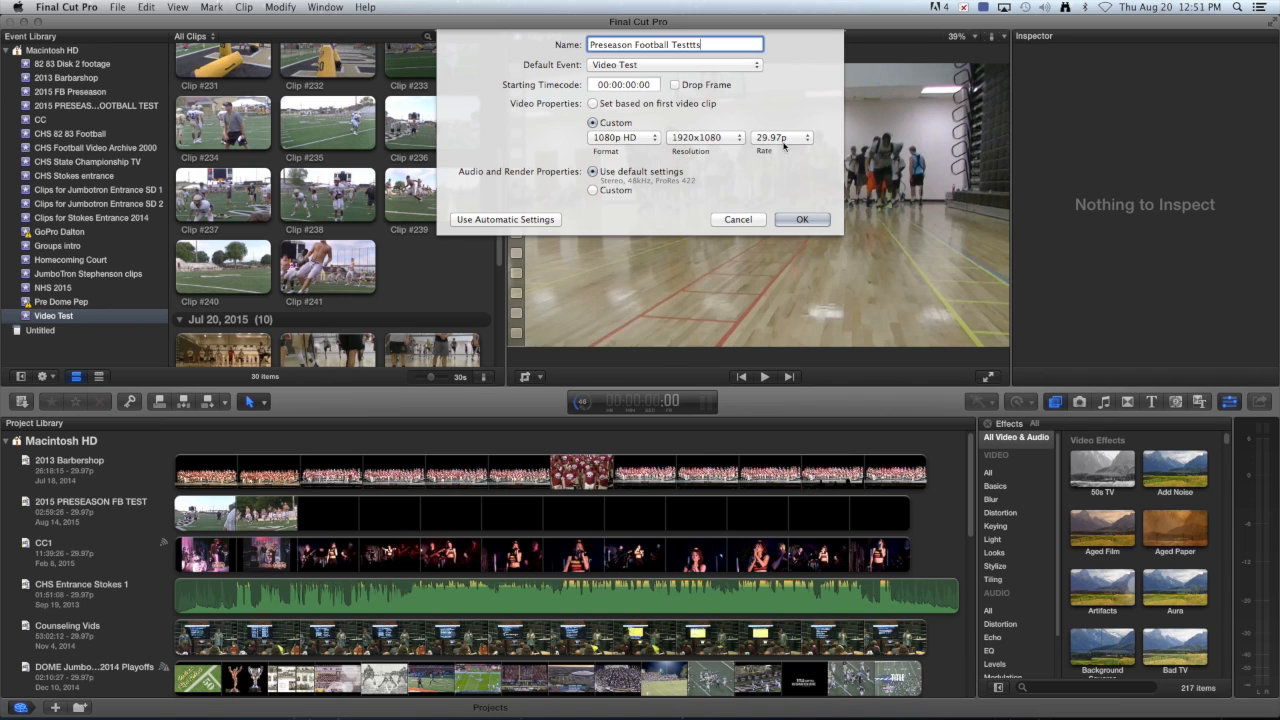
click(786, 145)
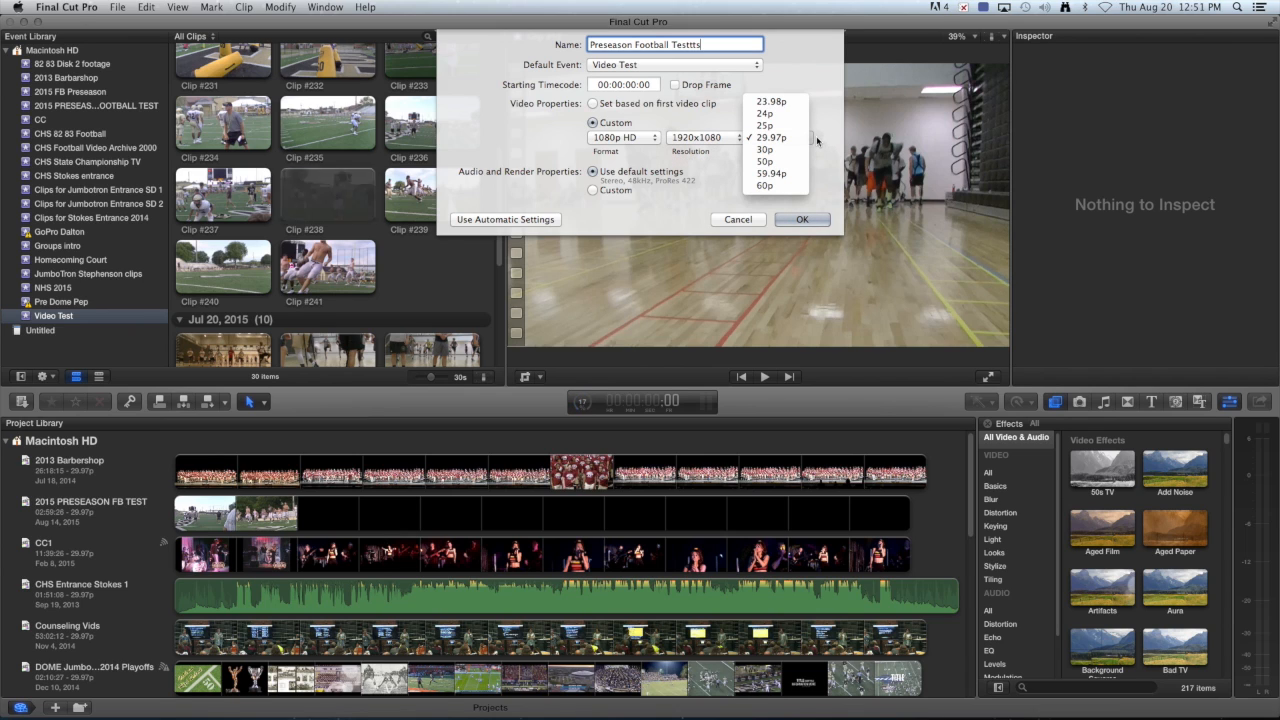
click(816, 136)
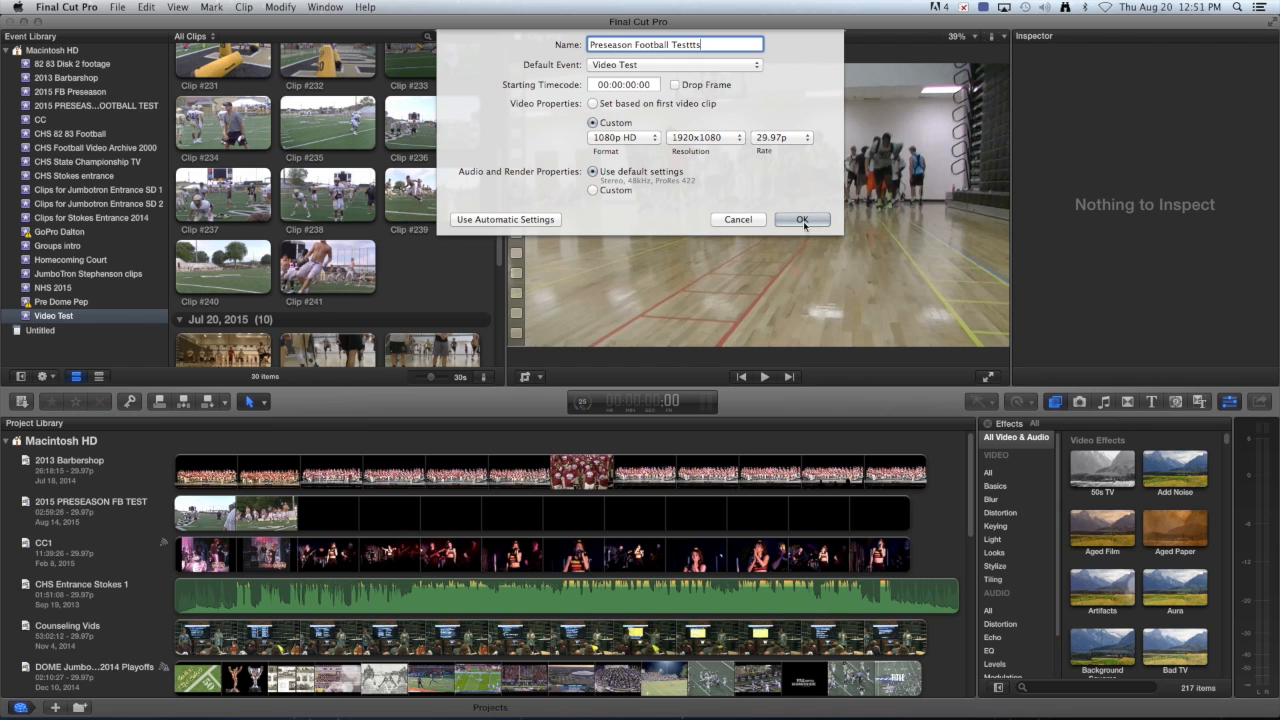
click(806, 220)
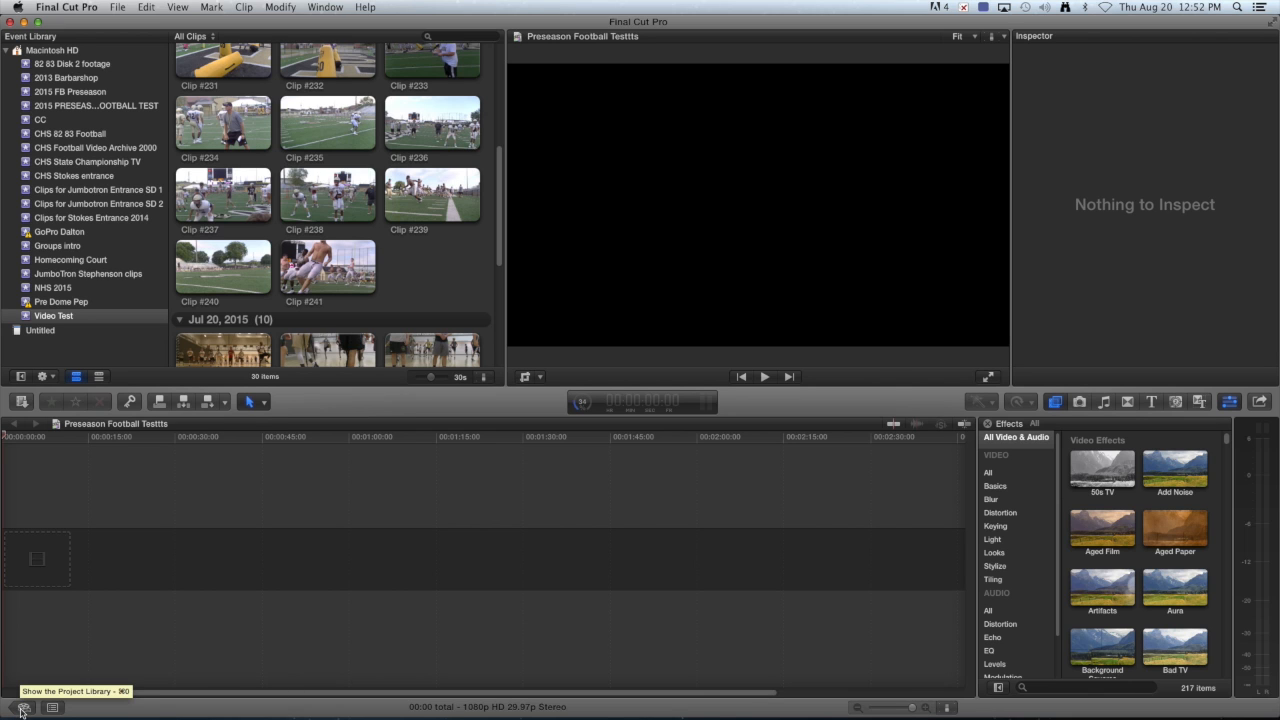
In the Project Library, rename Preseason Football Testtts to 'Preseason Football Test' and open it.
click(22, 709)
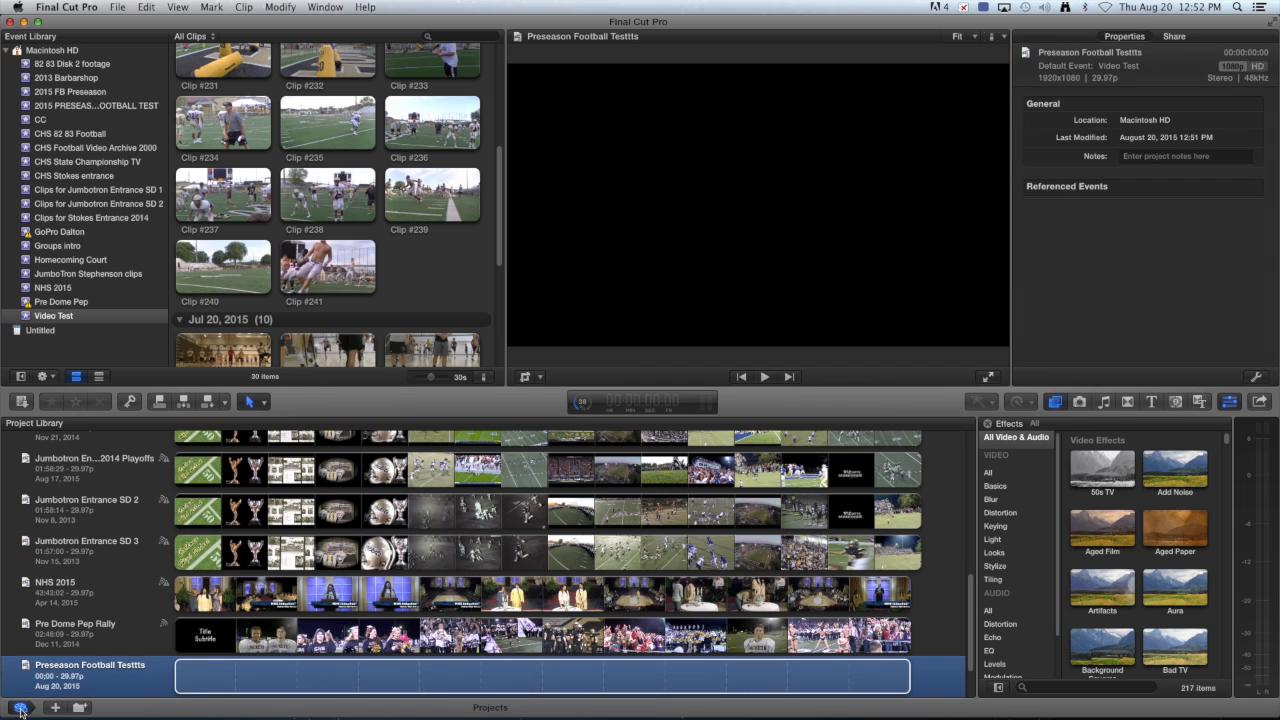
scroll(82, 535, up, 3)
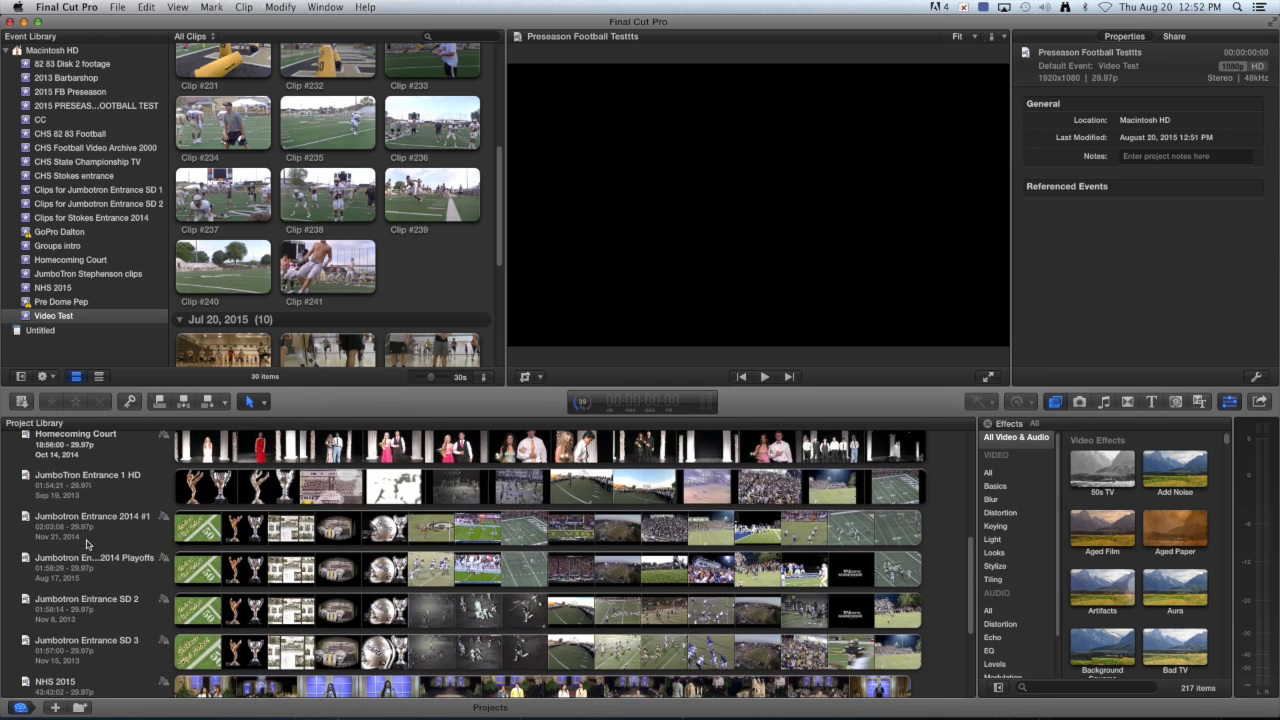
scroll(87, 545, down, 5)
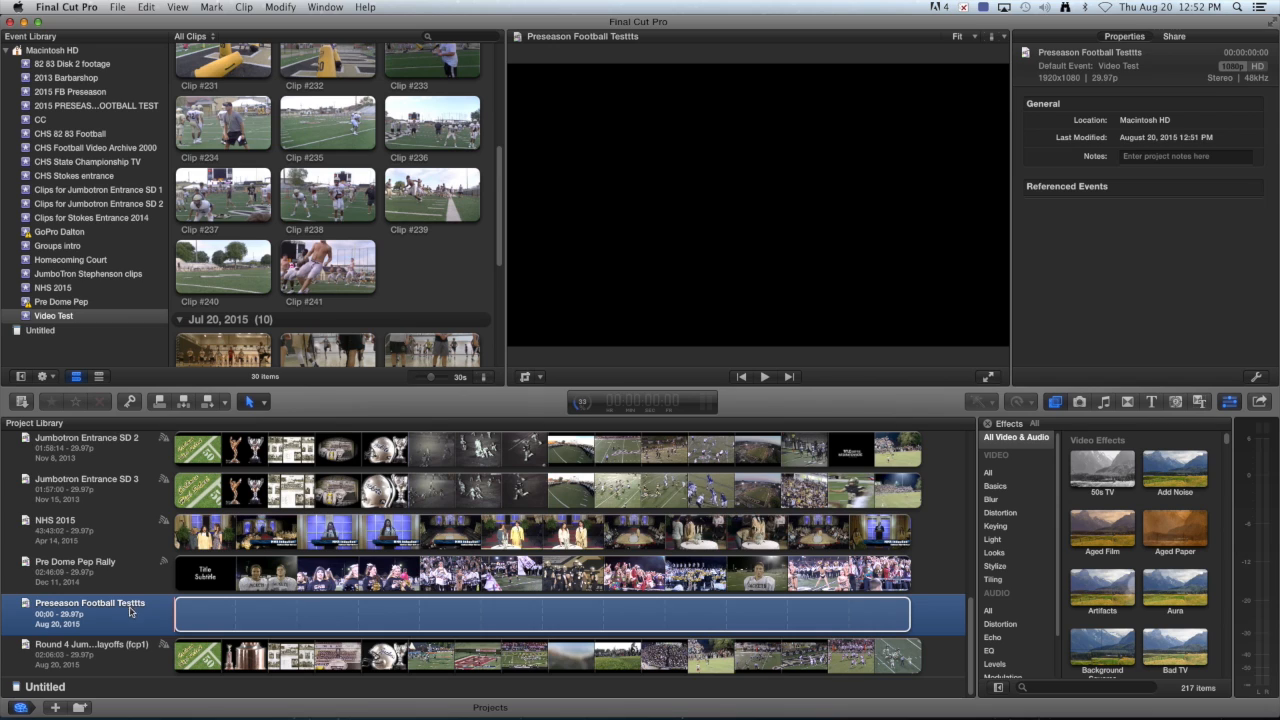
click(144, 607)
click(143, 604)
key(Return)
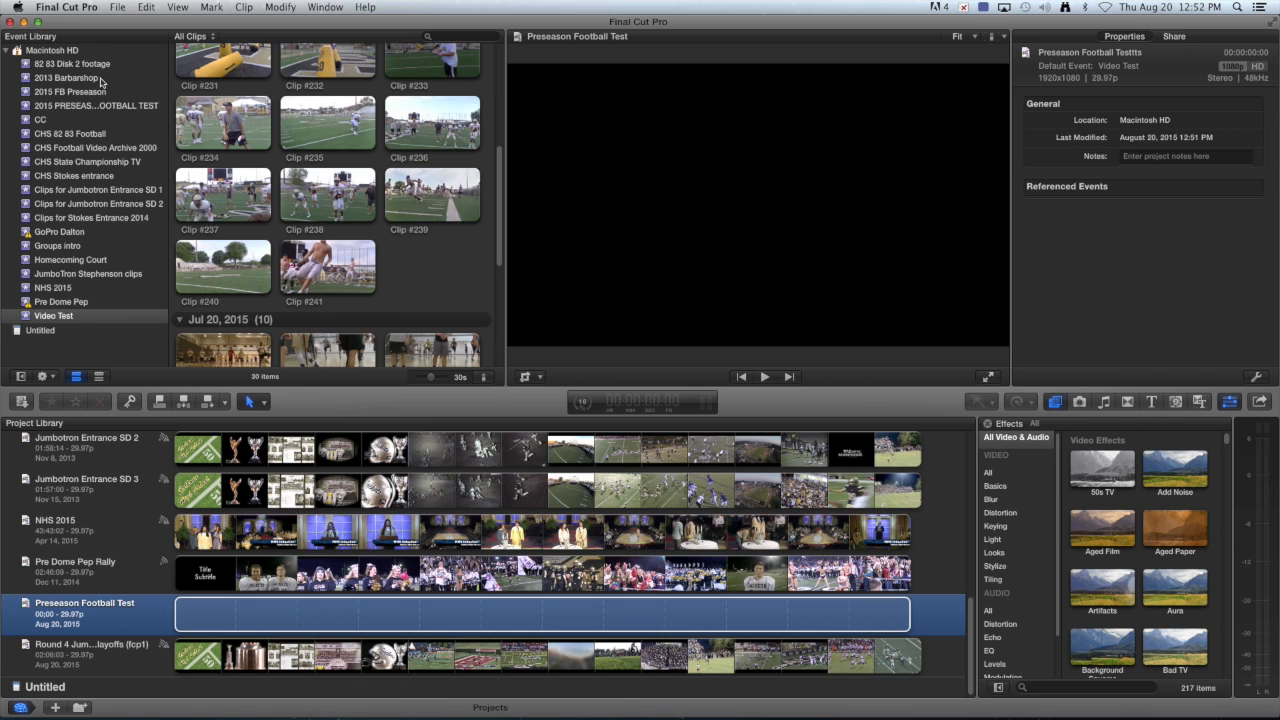
double_click(82, 616)
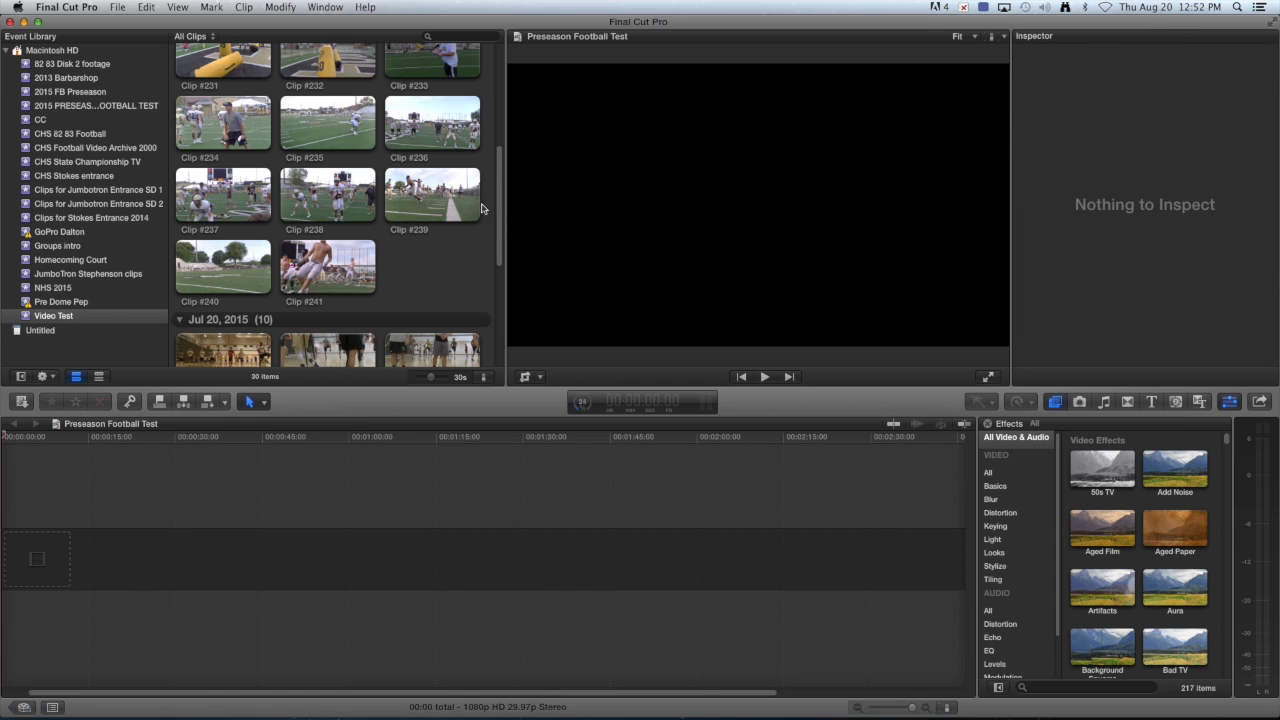
Drop Clip #5 at the very start of the empty Preseason Football Test timeline.
drag(501, 223, 497, 302)
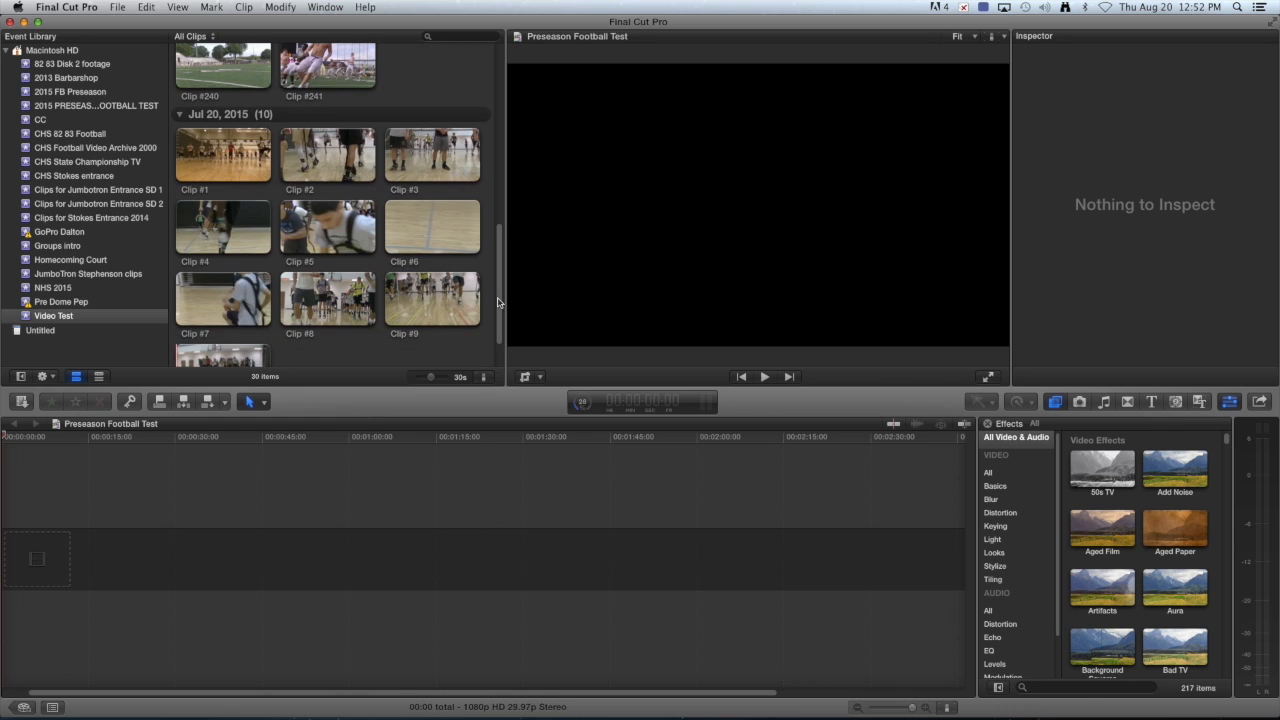
click(334, 228)
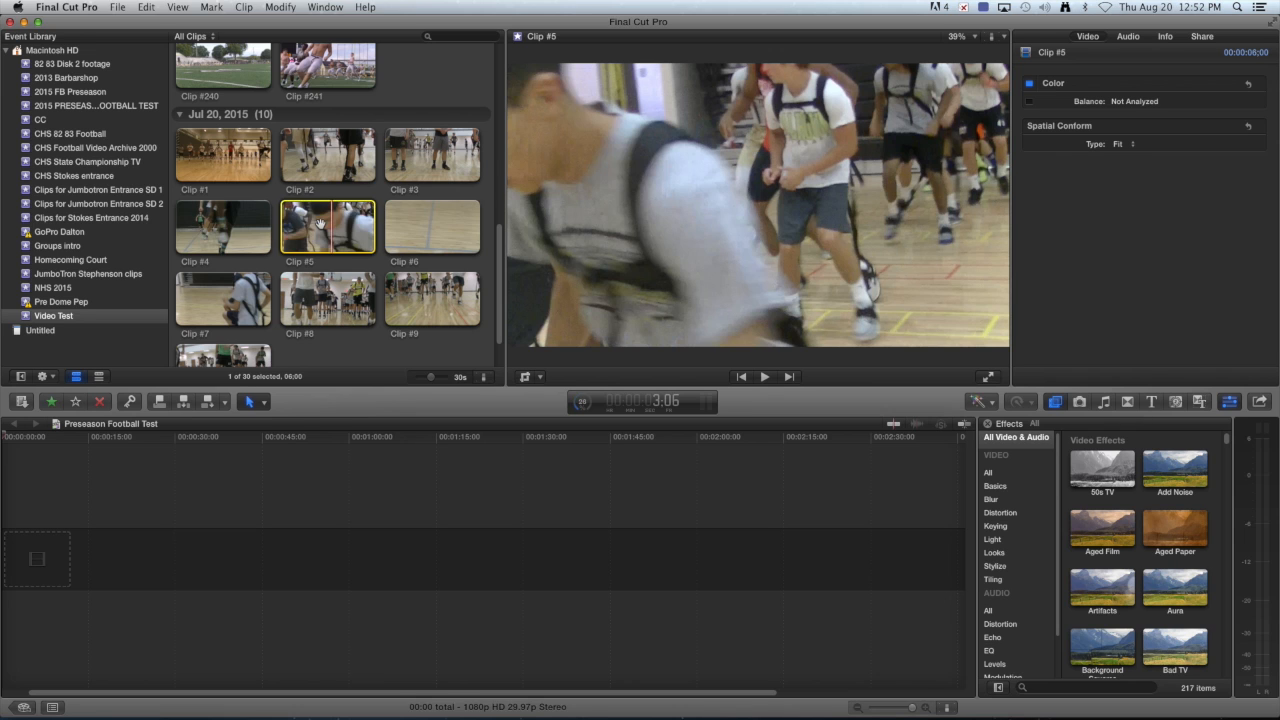
drag(321, 228, 76, 563)
drag(41, 557, 43, 556)
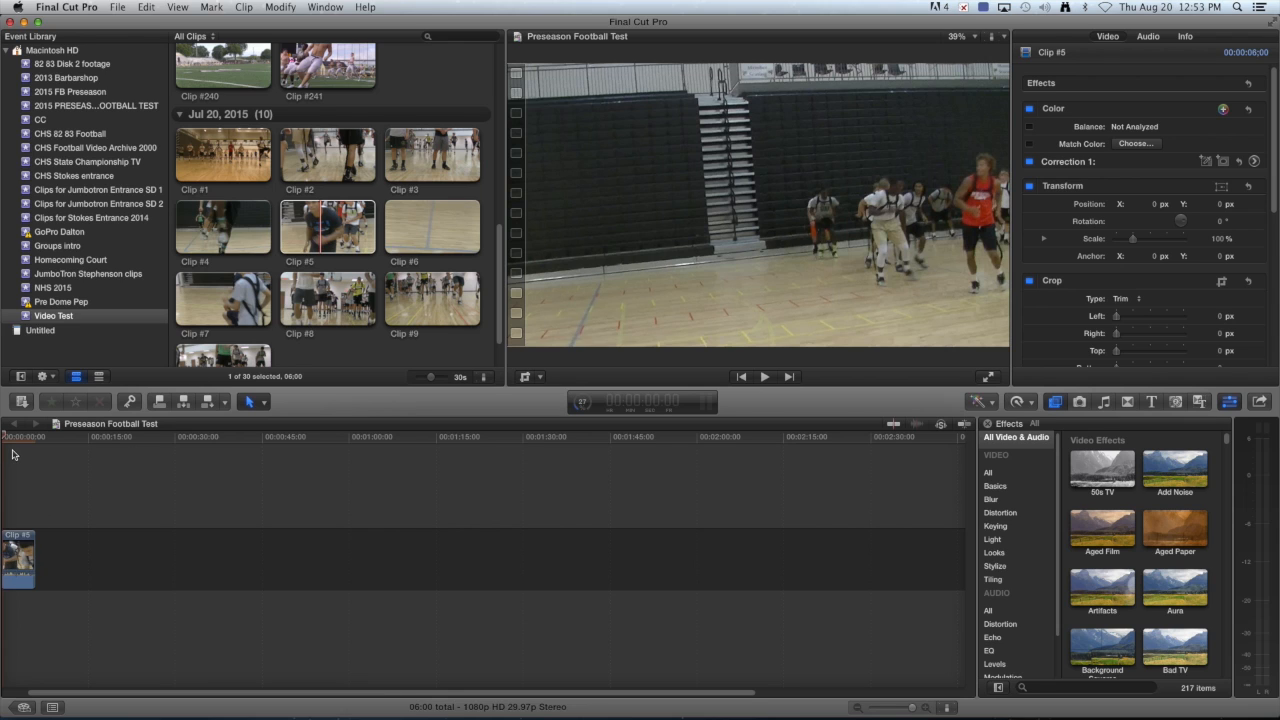
Adjust the timeline zoom and check the background transcoding and rendering progress.
click(928, 710)
click(928, 710)
click(928, 710)
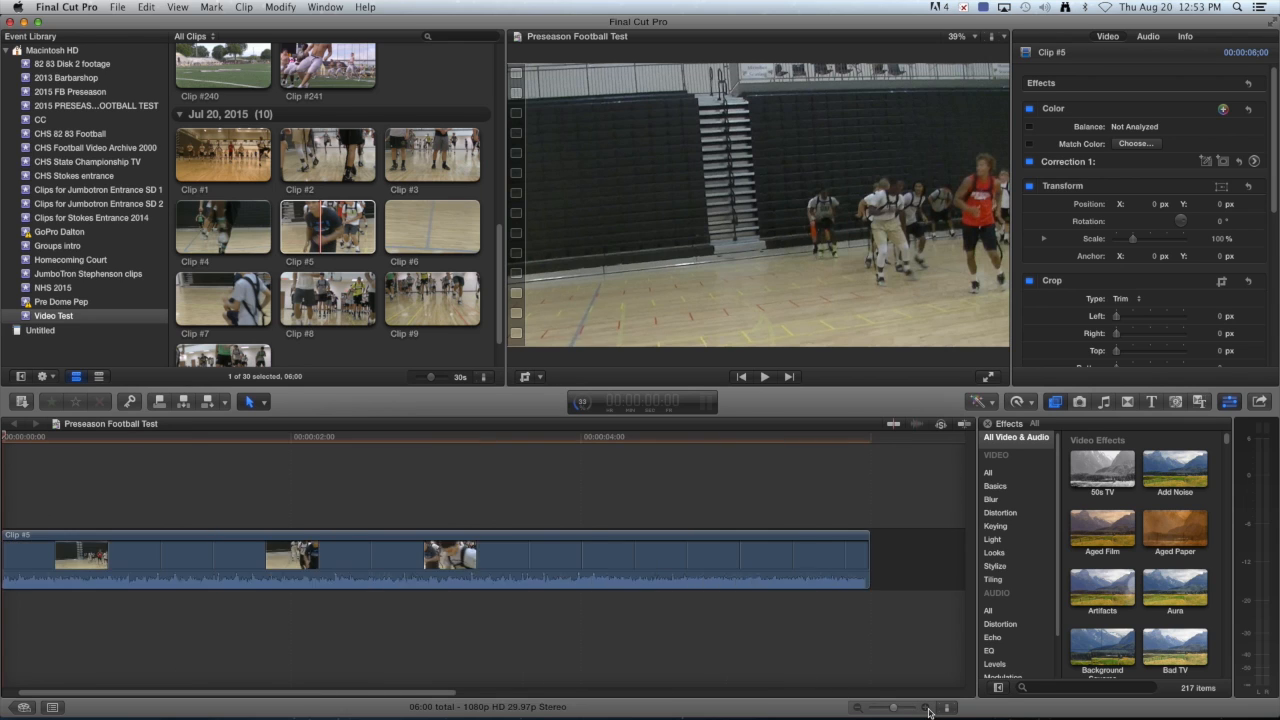
click(928, 710)
click(857, 709)
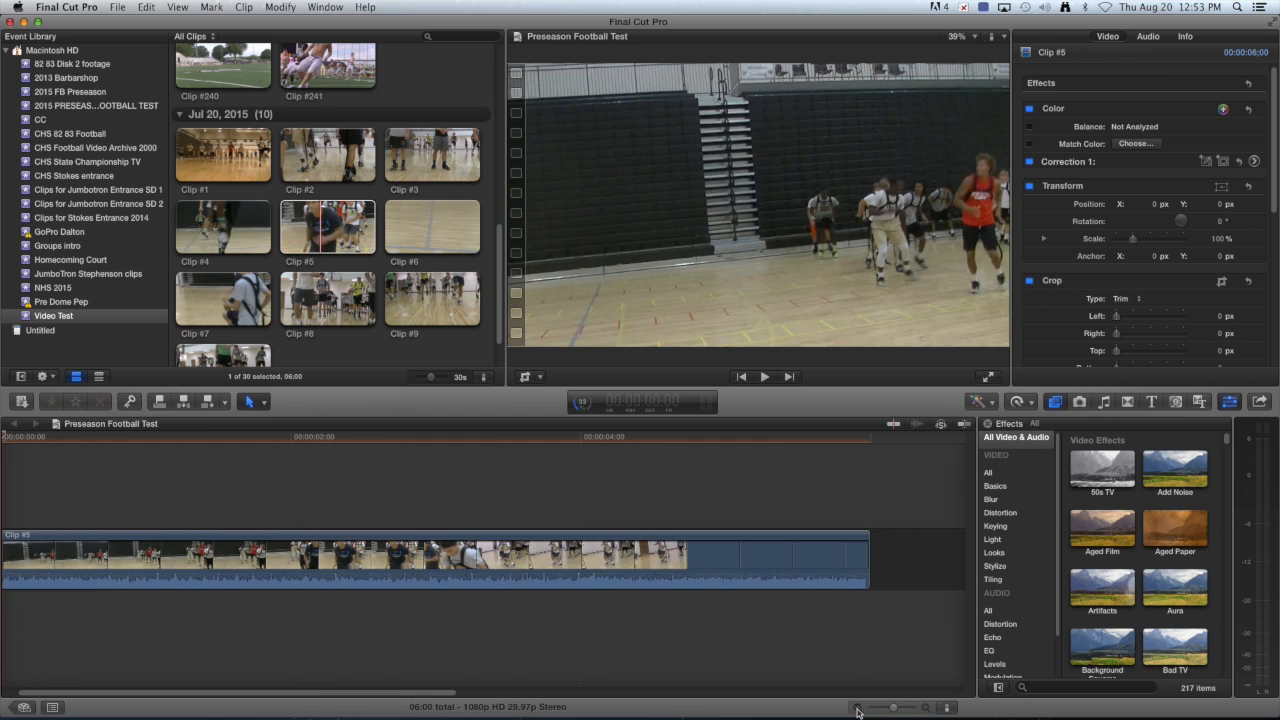
click(857, 709)
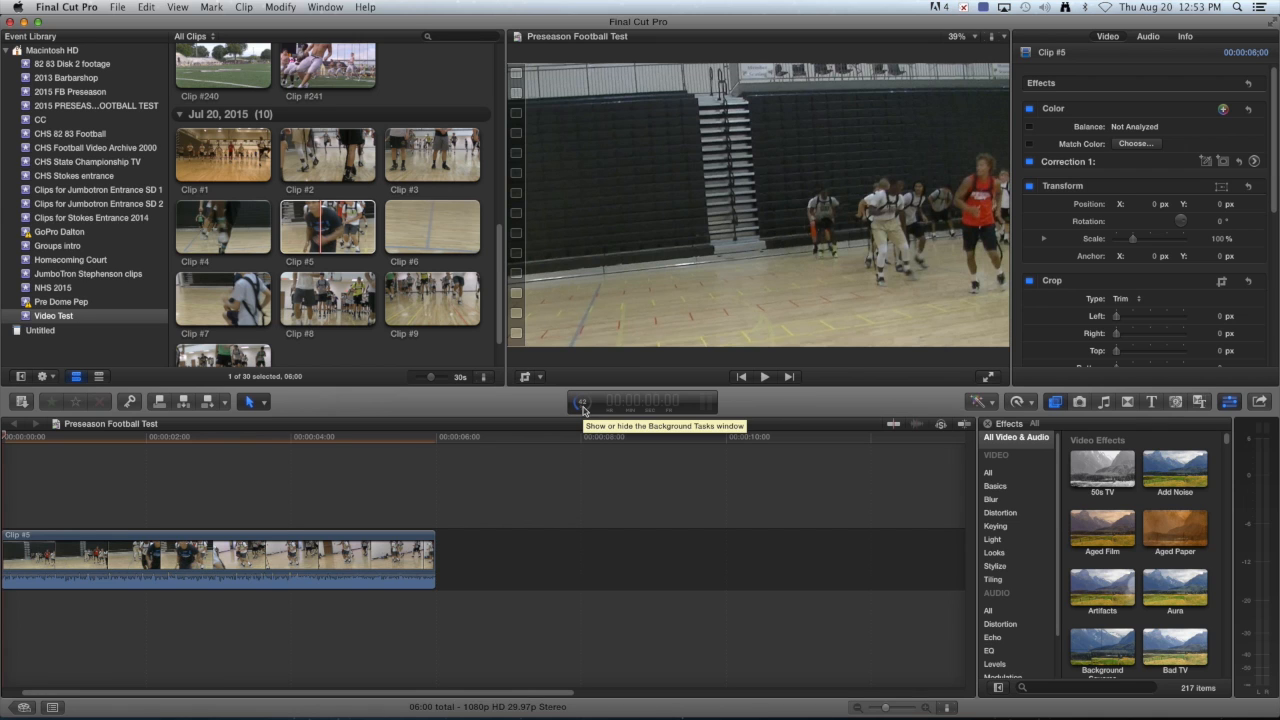
click(583, 409)
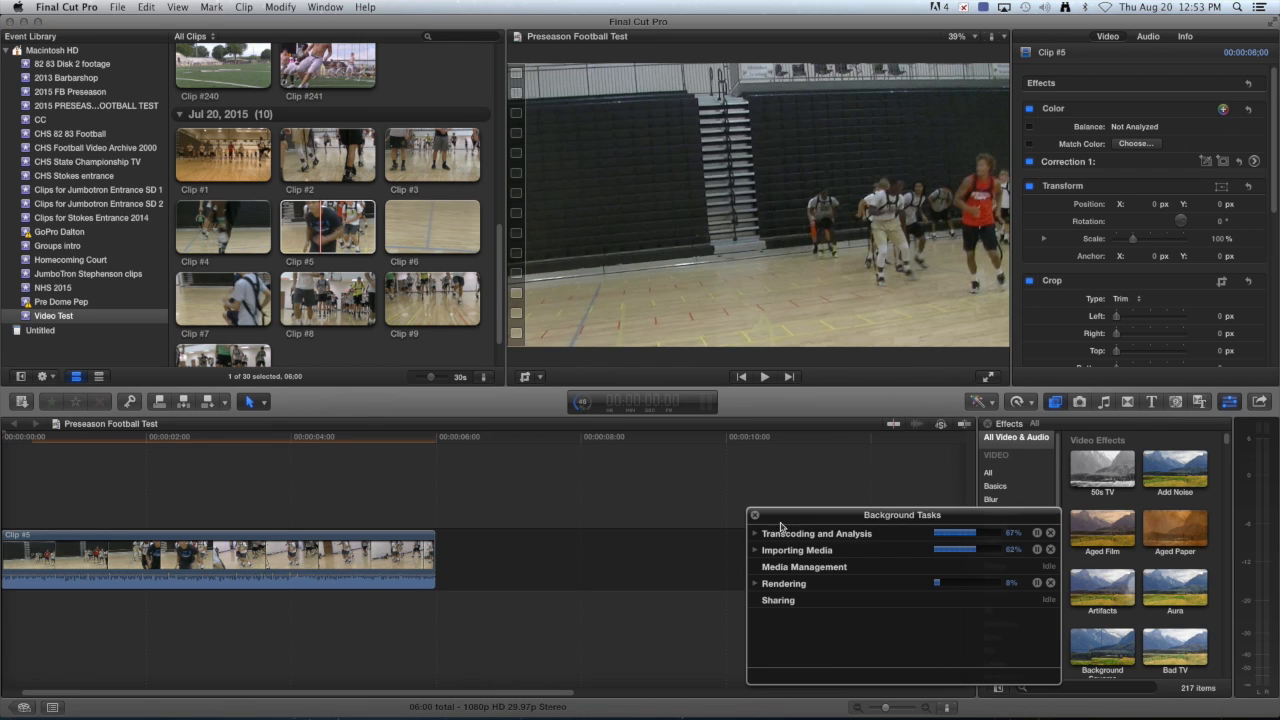
drag(792, 522, 681, 403)
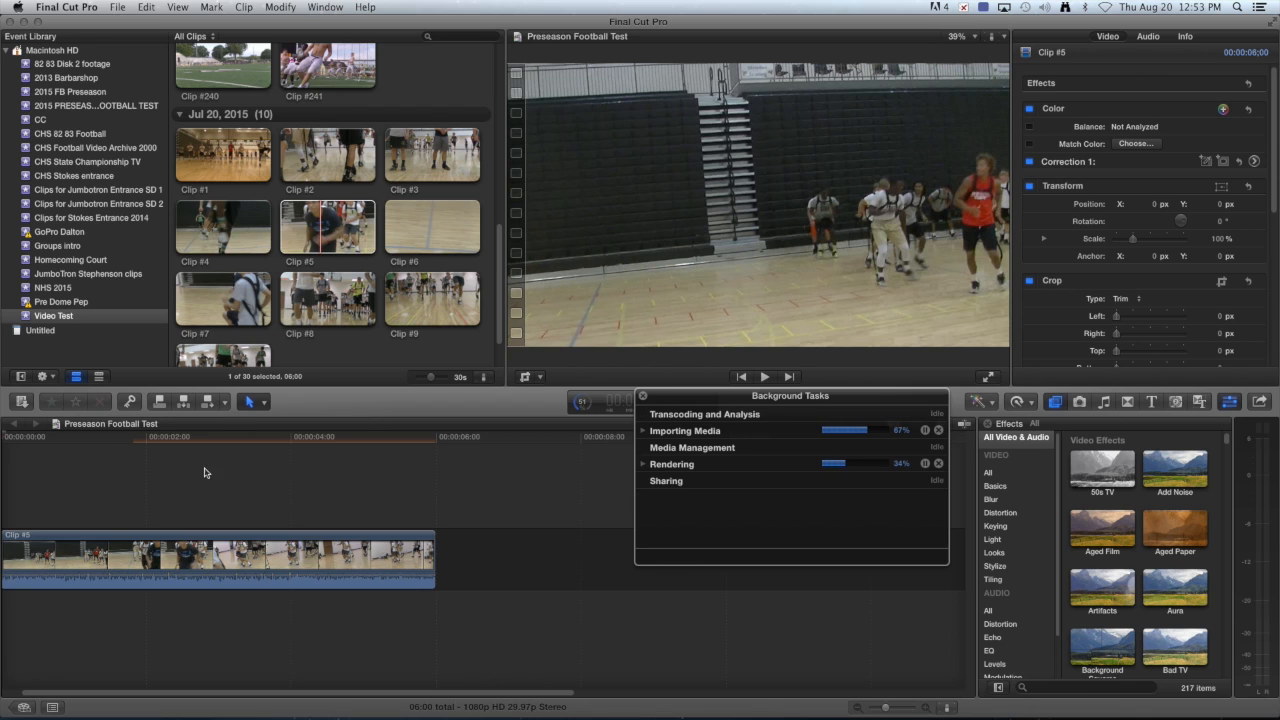
click(642, 397)
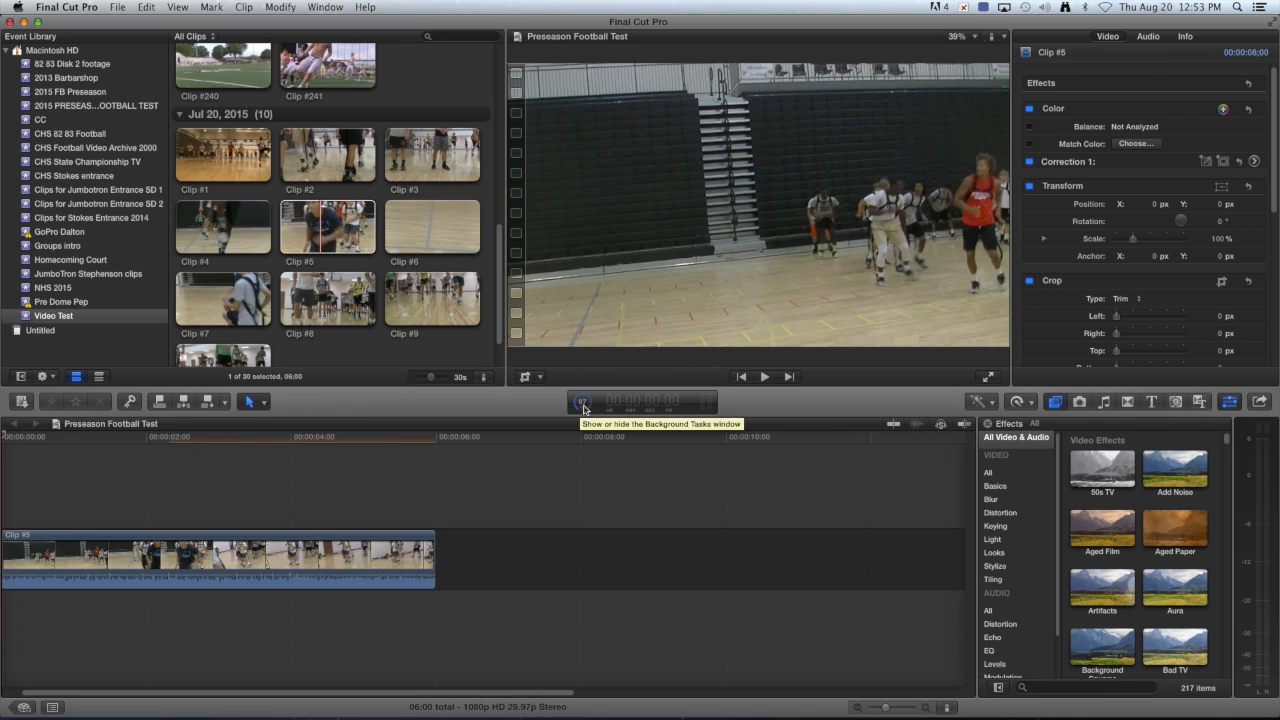
click(584, 406)
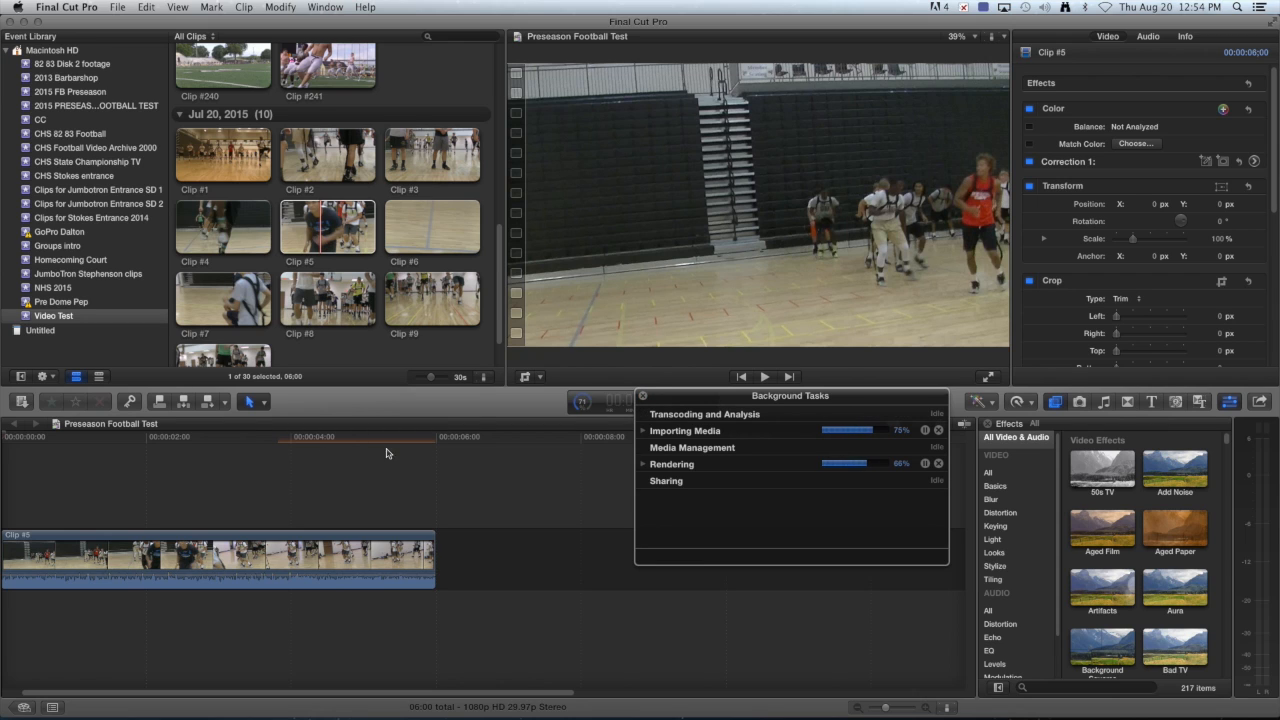
click(644, 398)
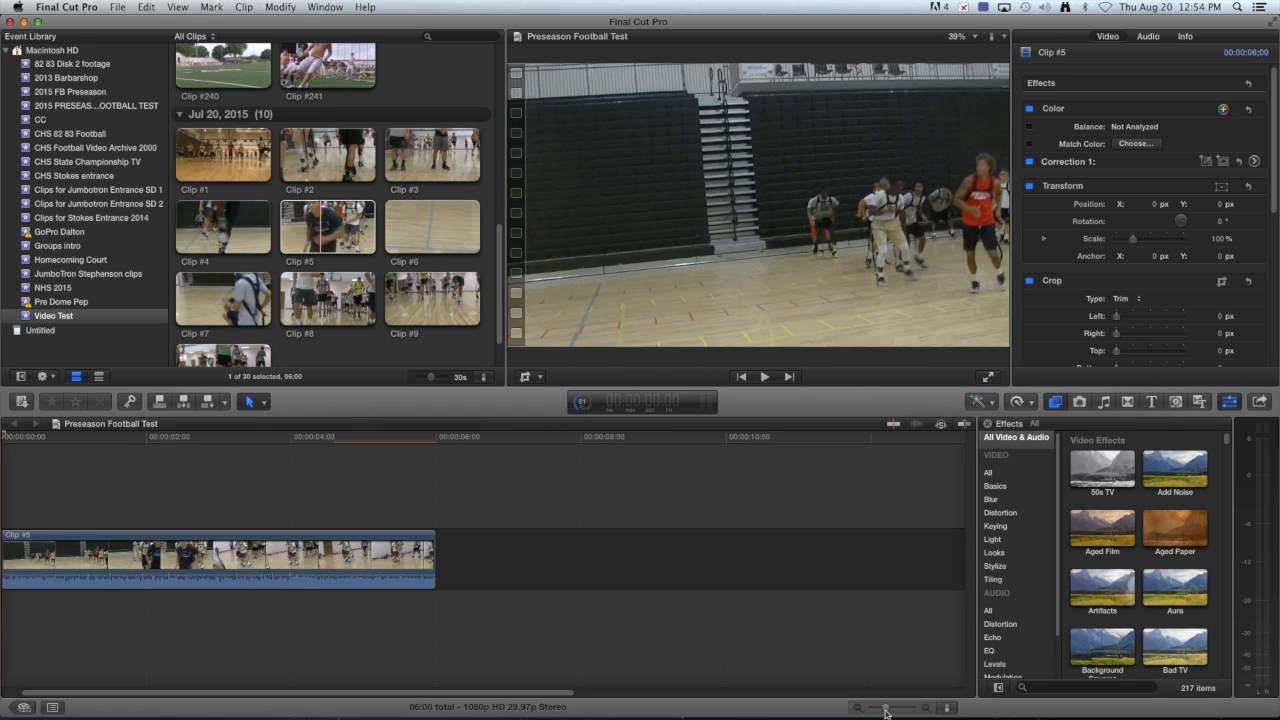
drag(887, 711, 873, 710)
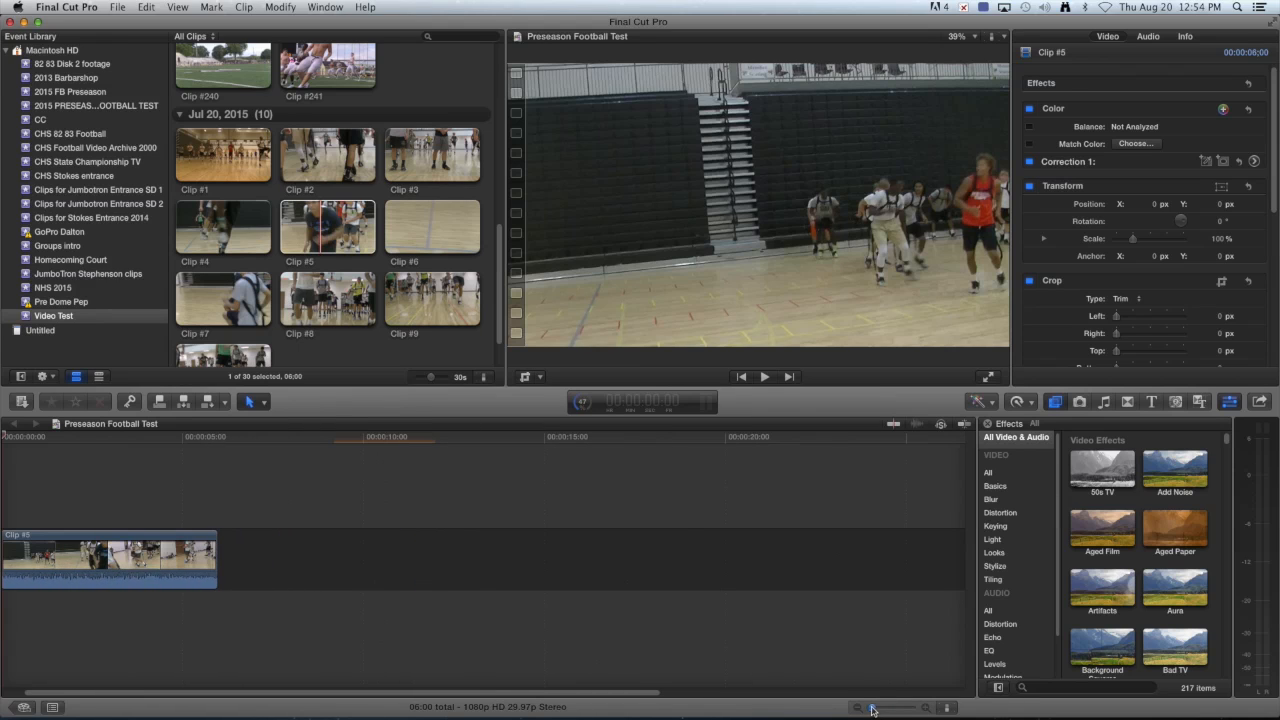
Append Clip #6 after Clip #5 with E and zoom the timeline out.
scroll(372, 178, up, 2)
scroll(413, 155, down, 3)
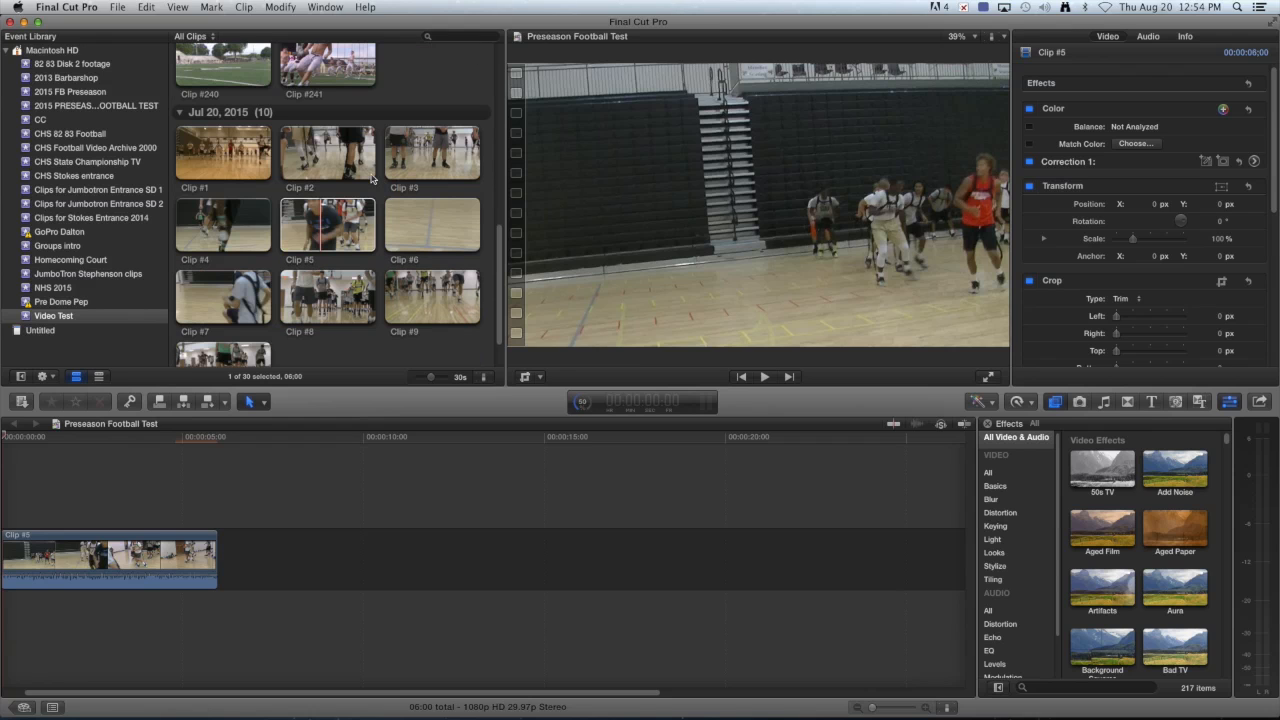
click(433, 227)
key(e)
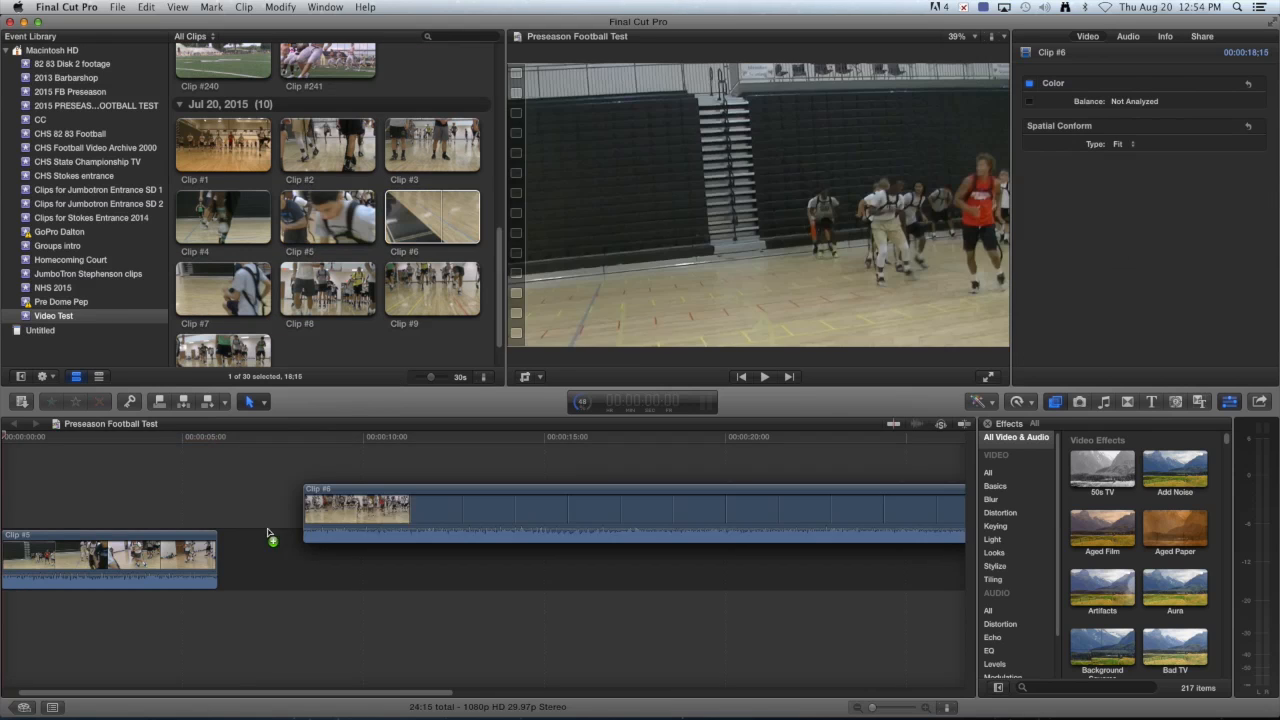
click(366, 684)
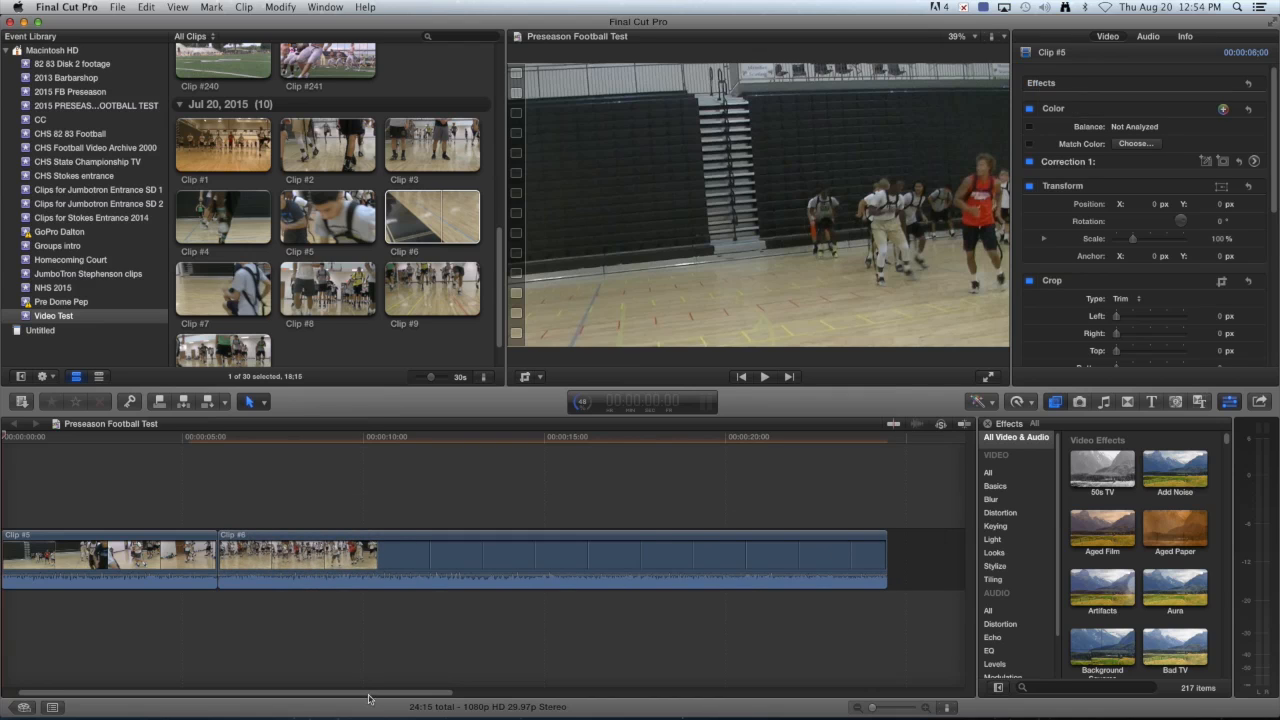
click(860, 708)
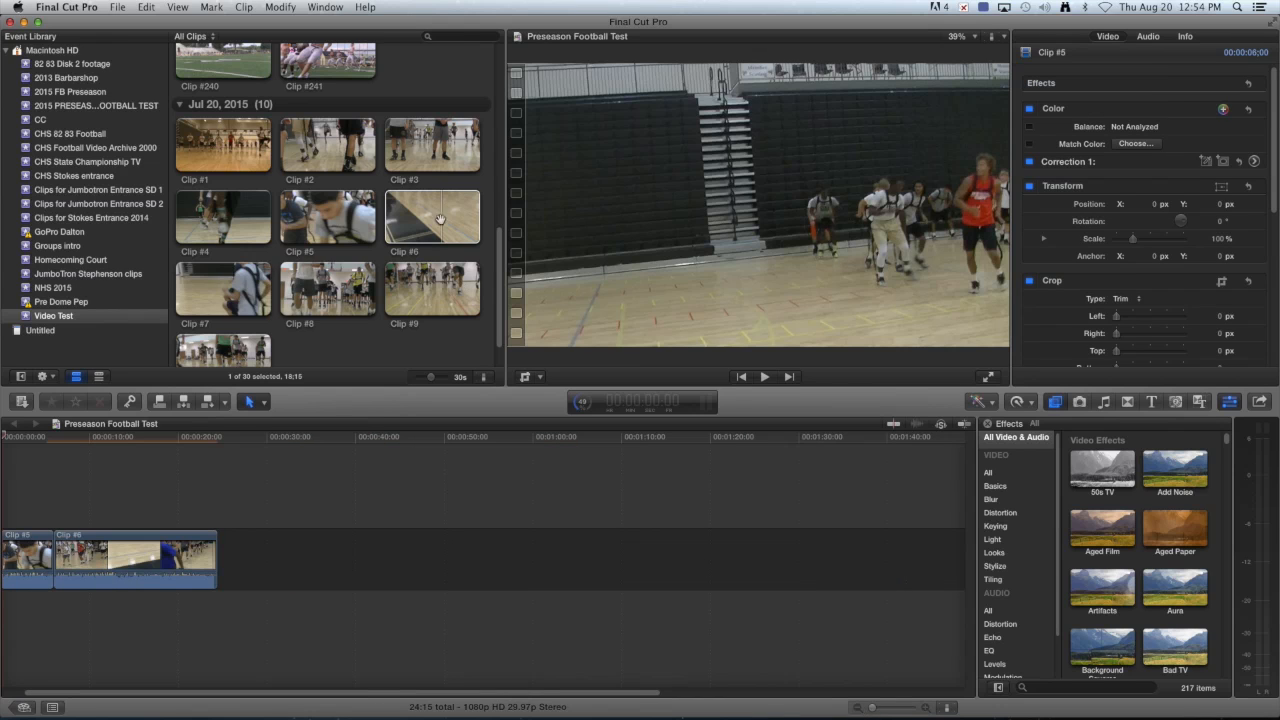
Add Clips #237, #238 and #234, in that order, to the end of the timeline.
scroll(446, 148, up, 3)
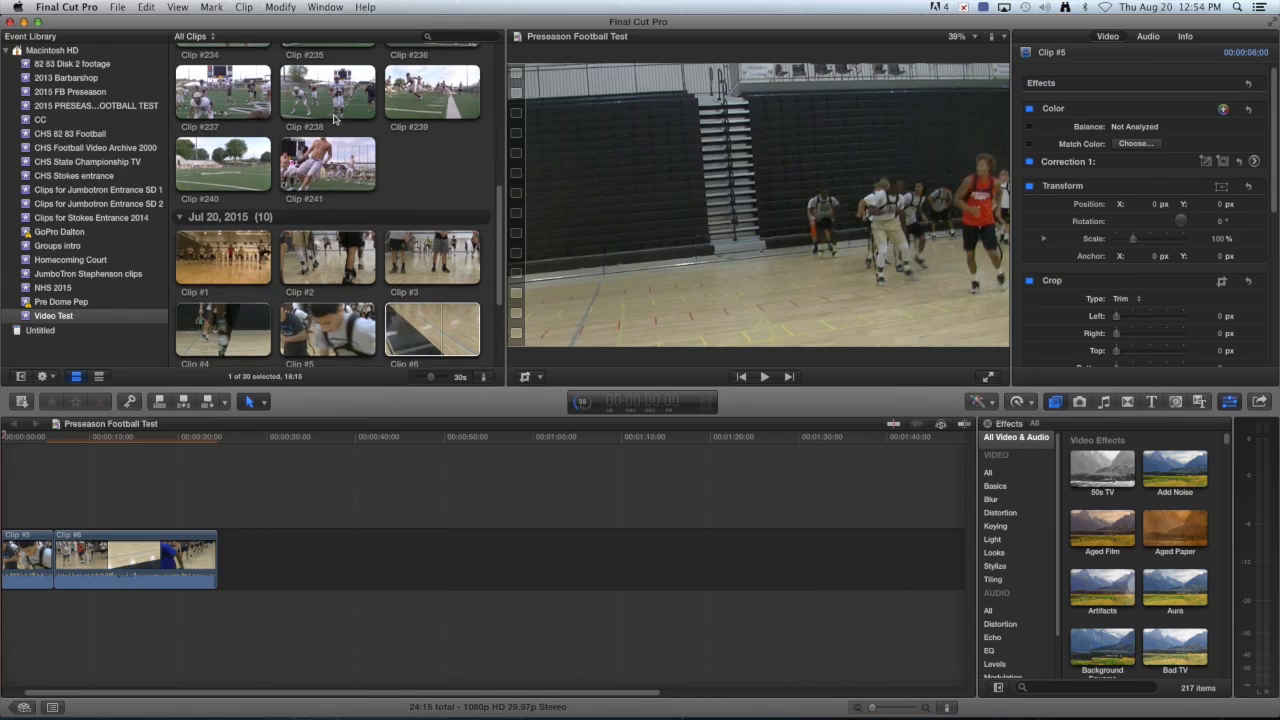
scroll(339, 120, up, 2)
click(234, 150)
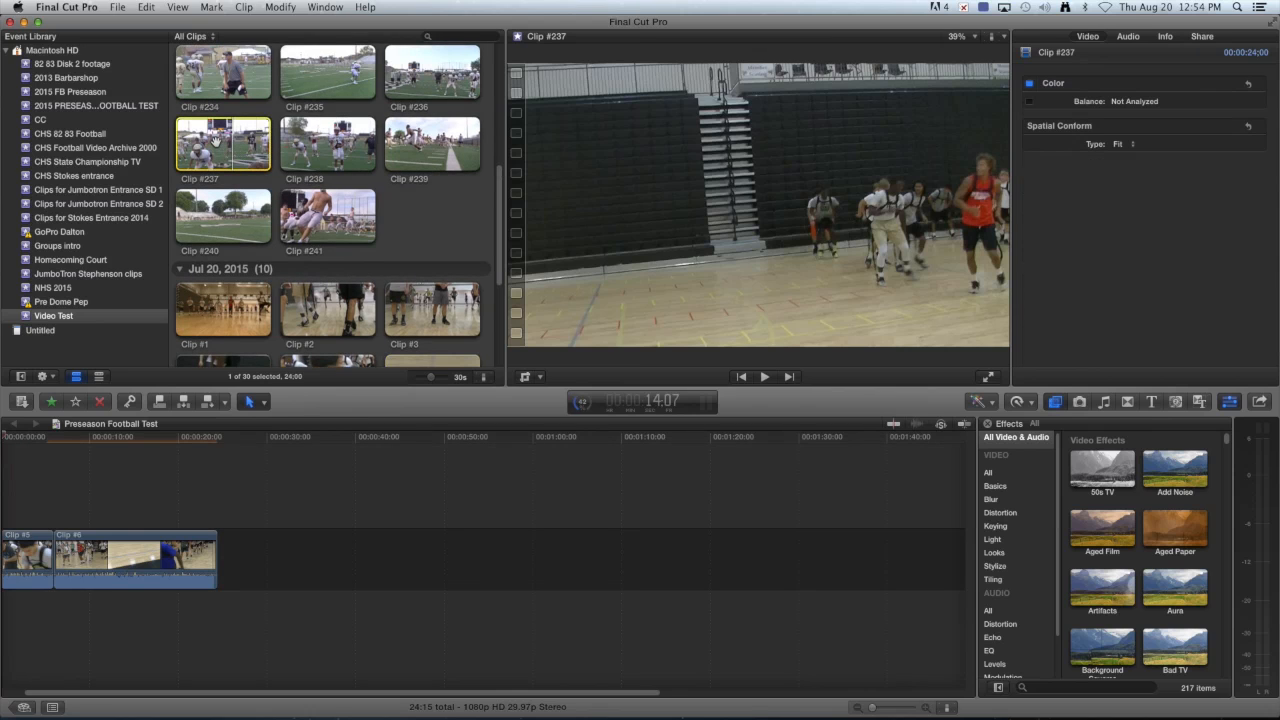
drag(234, 150, 254, 548)
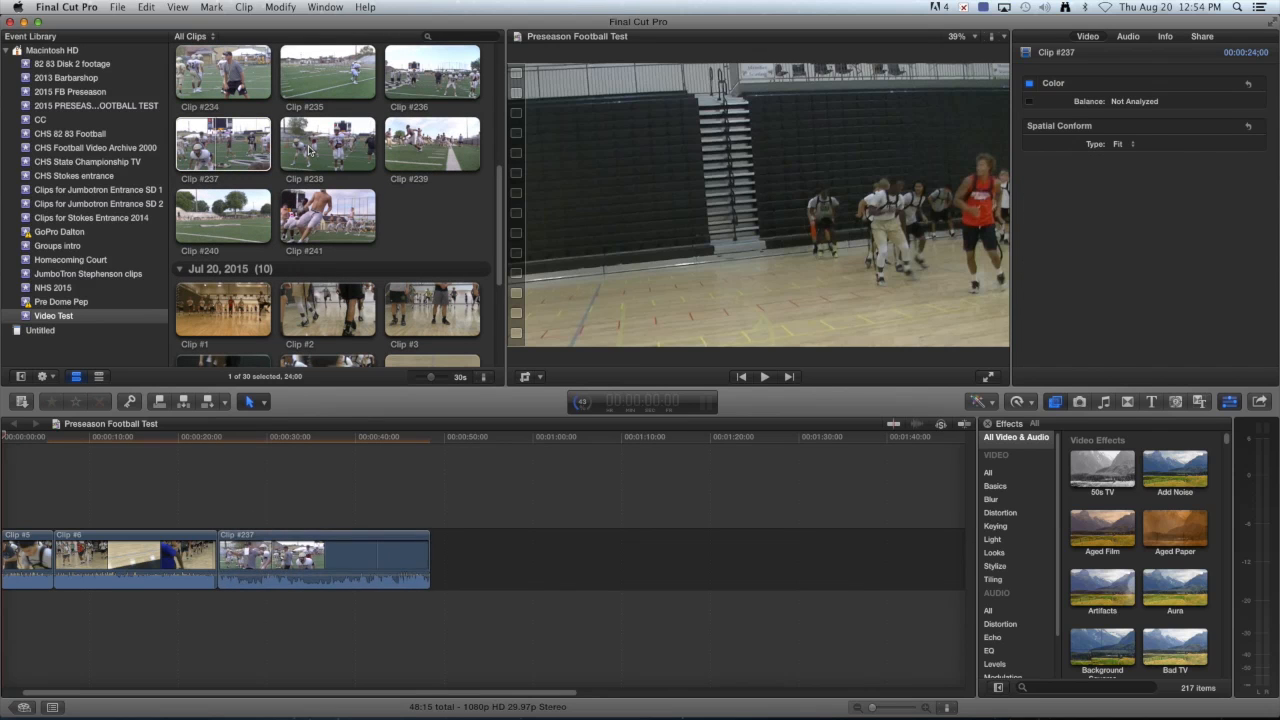
click(311, 150)
drag(311, 150, 456, 562)
scroll(405, 185, up, 2)
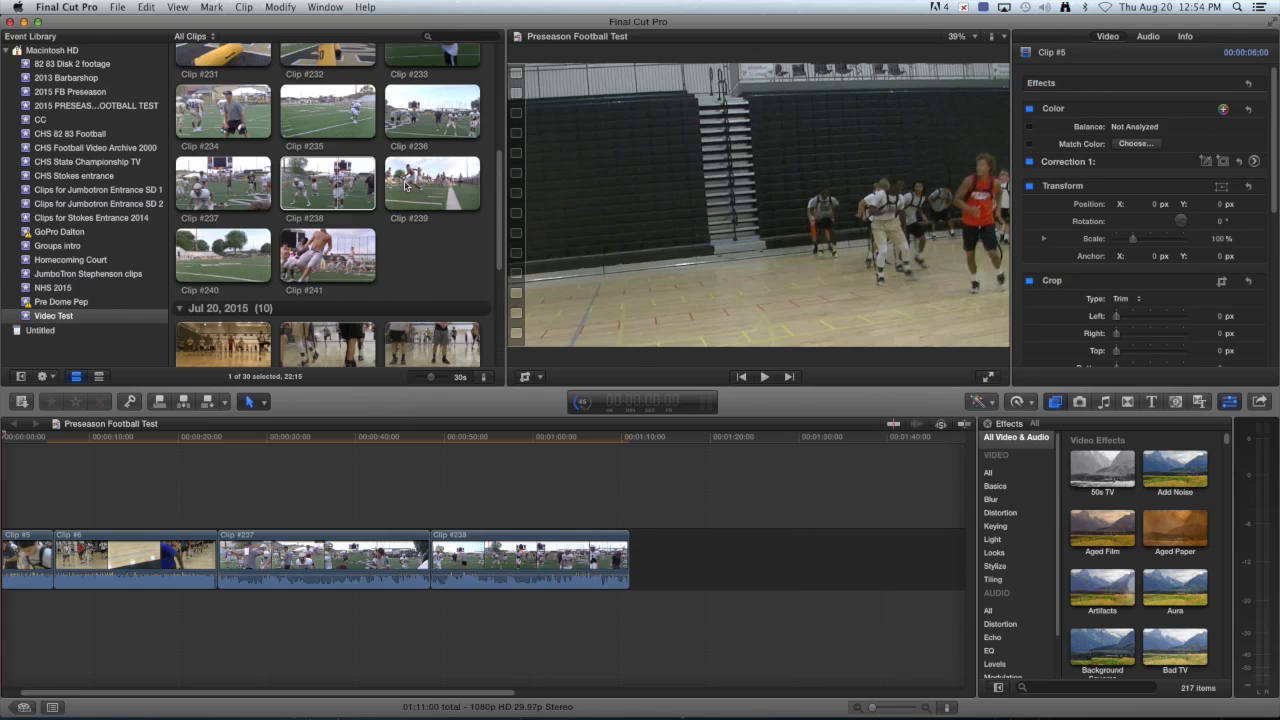
click(232, 107)
drag(232, 107, 646, 562)
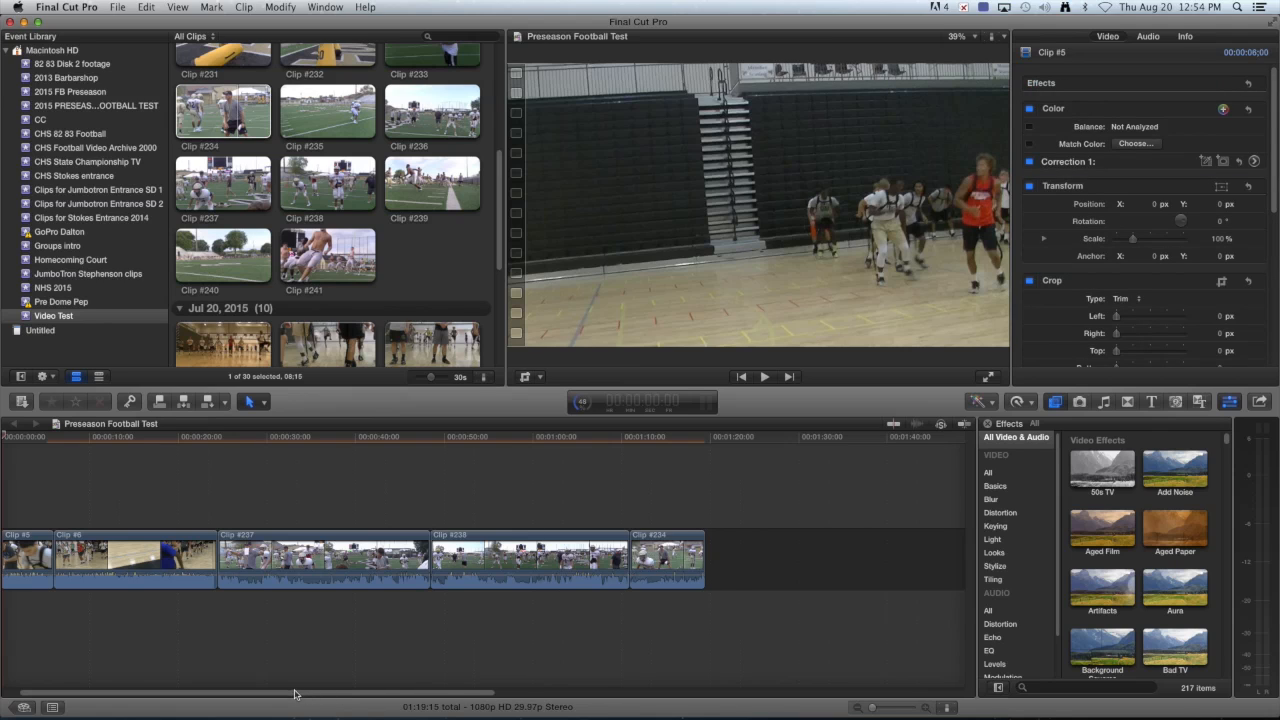
drag(298, 693, 245, 691)
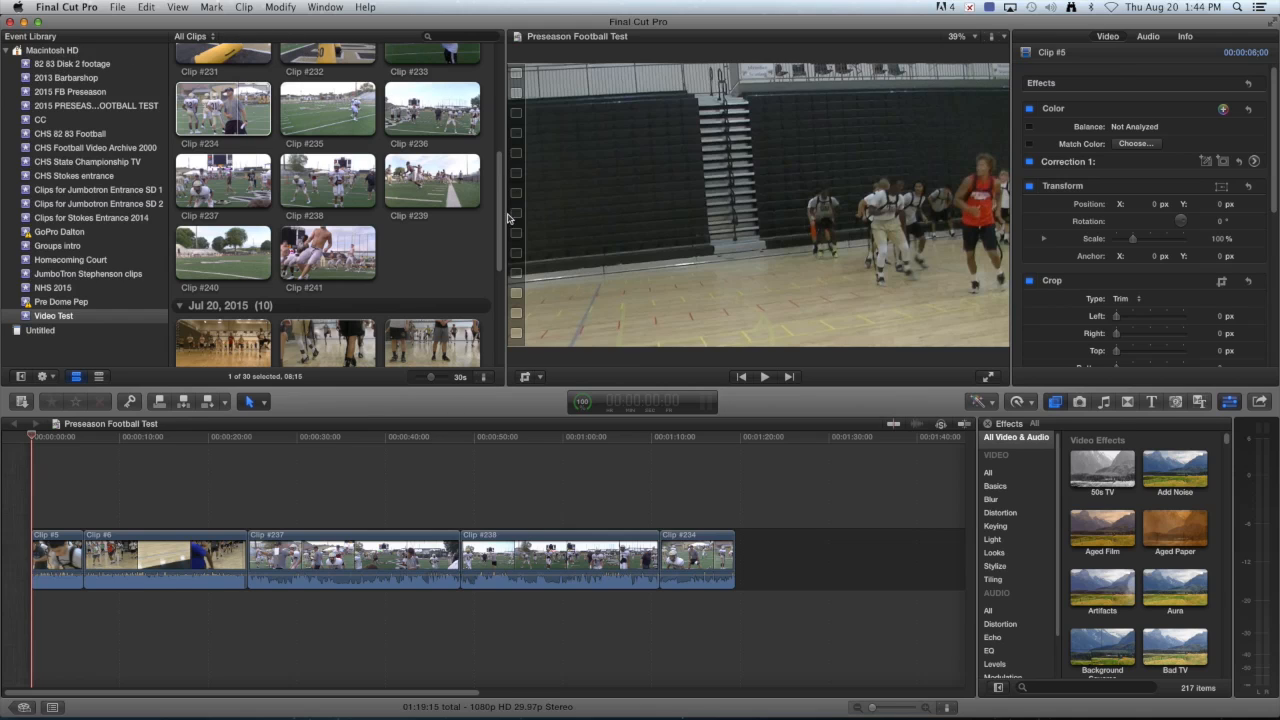
drag(499, 229, 505, 97)
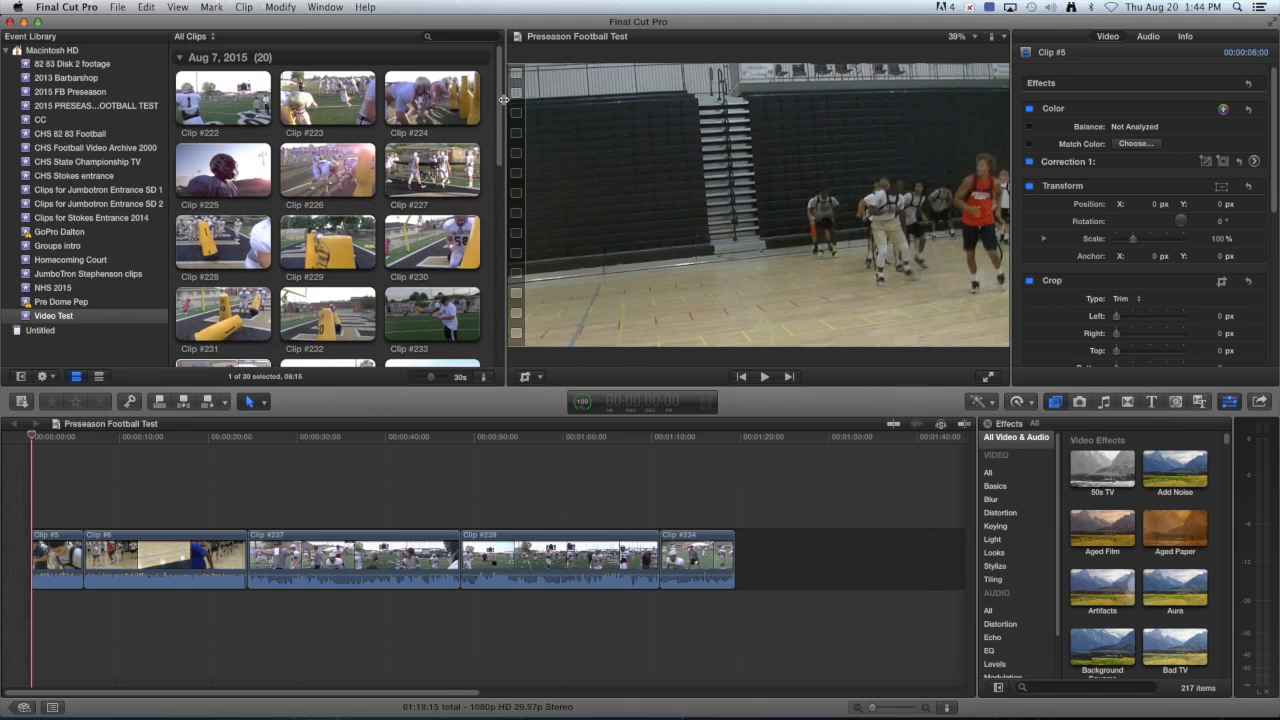
Start a File > Import > Media import and browse to the home Music folder.
click(120, 8)
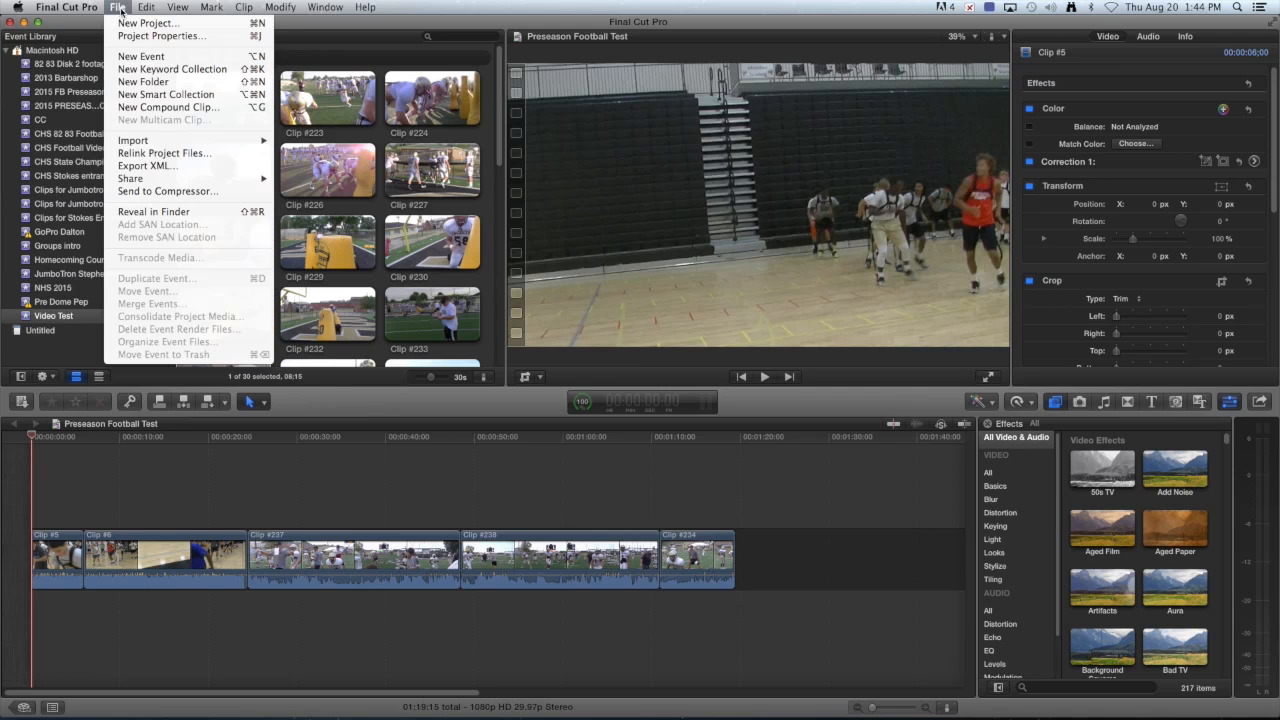
mouse_move(235, 139)
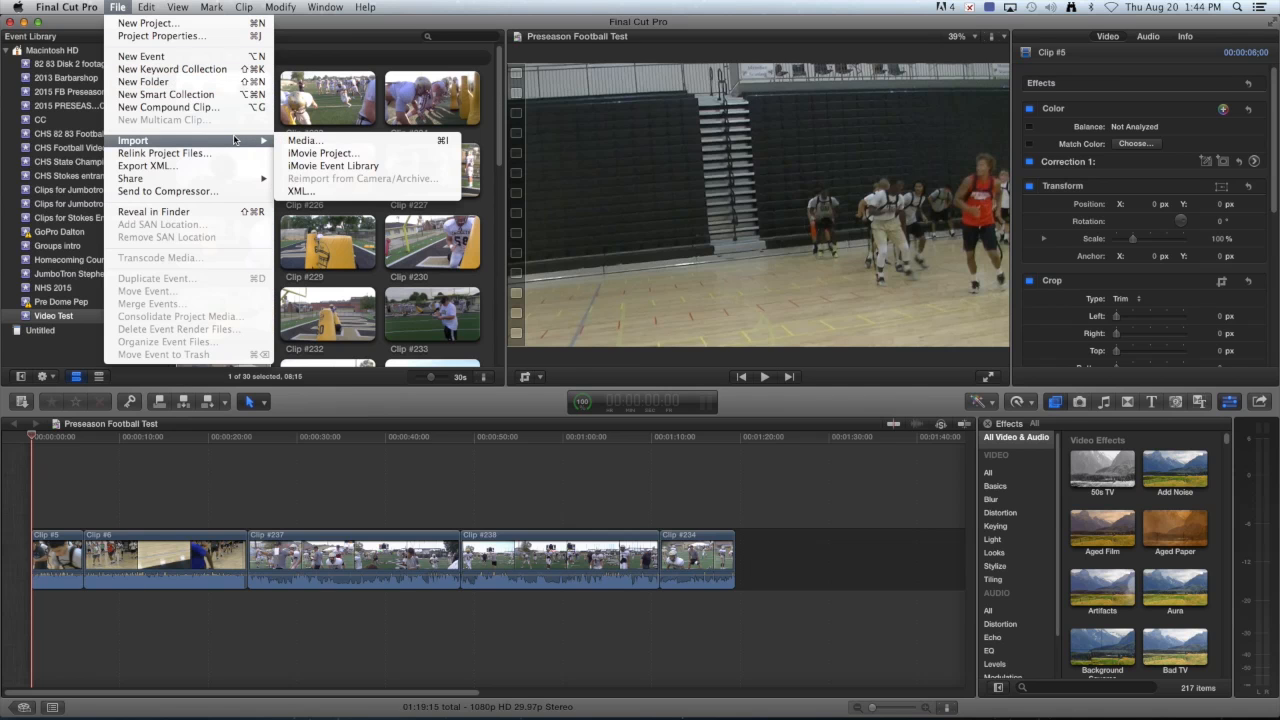
click(302, 142)
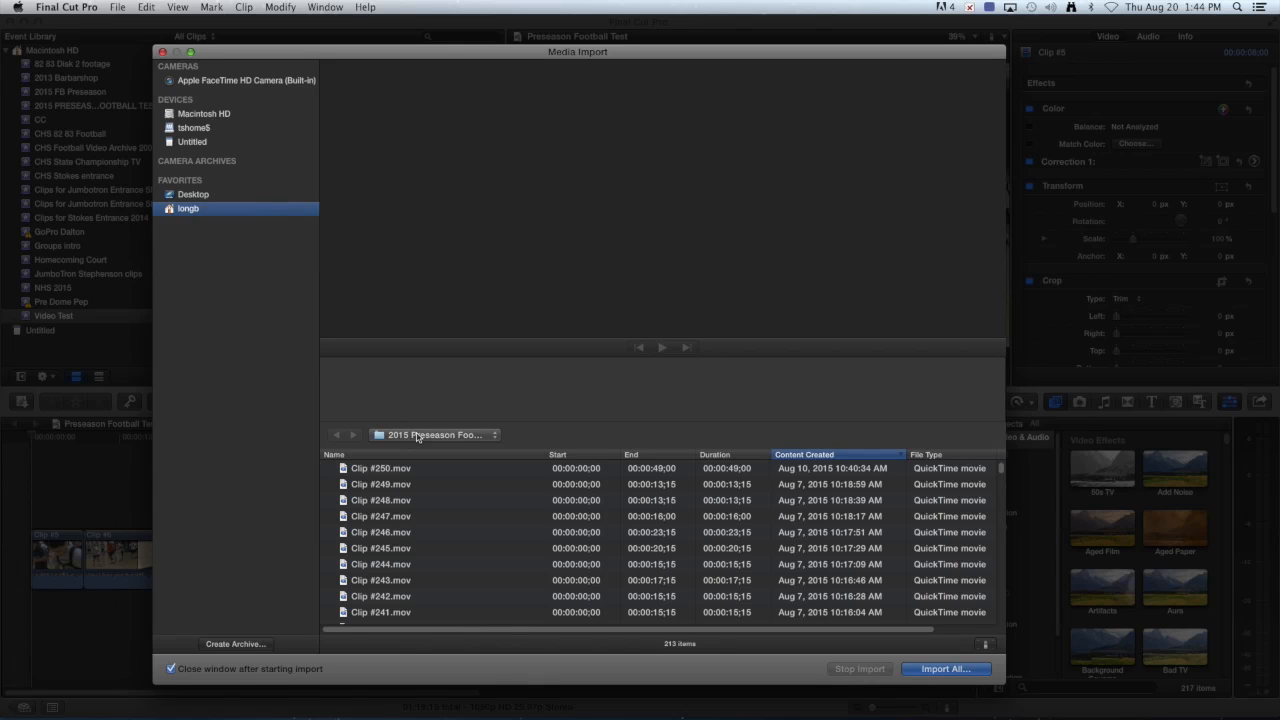
click(417, 437)
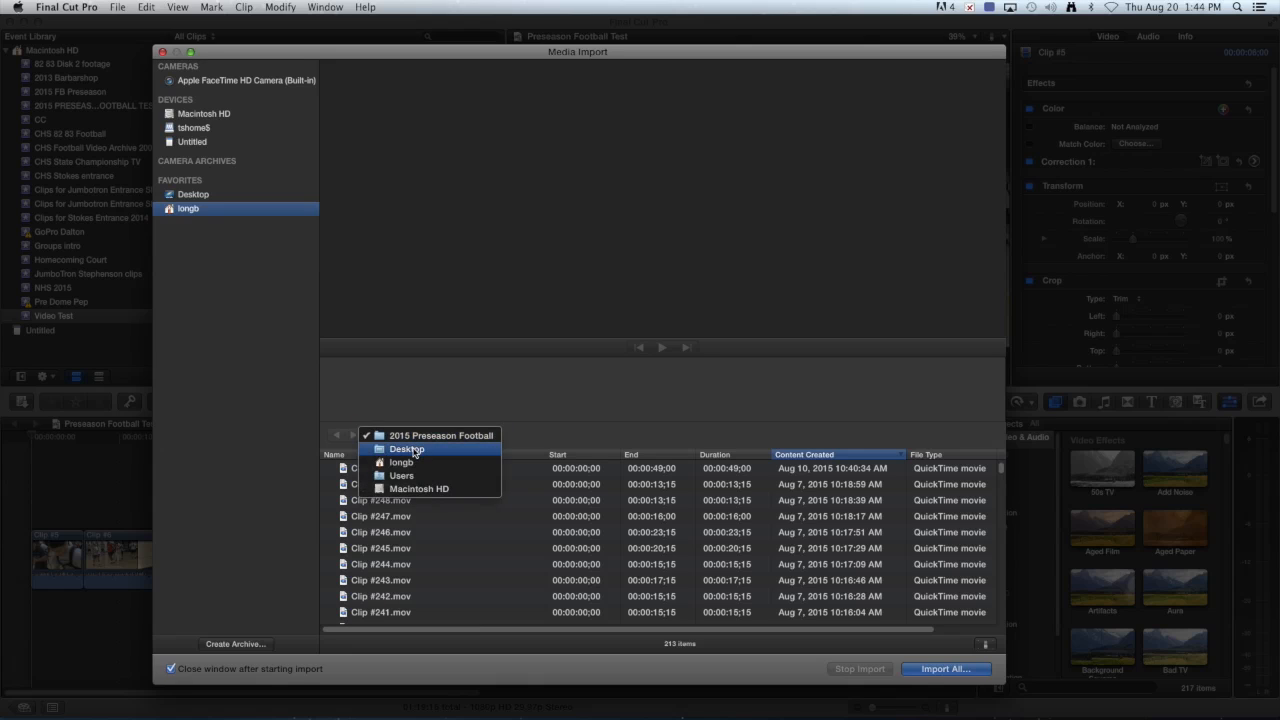
click(414, 451)
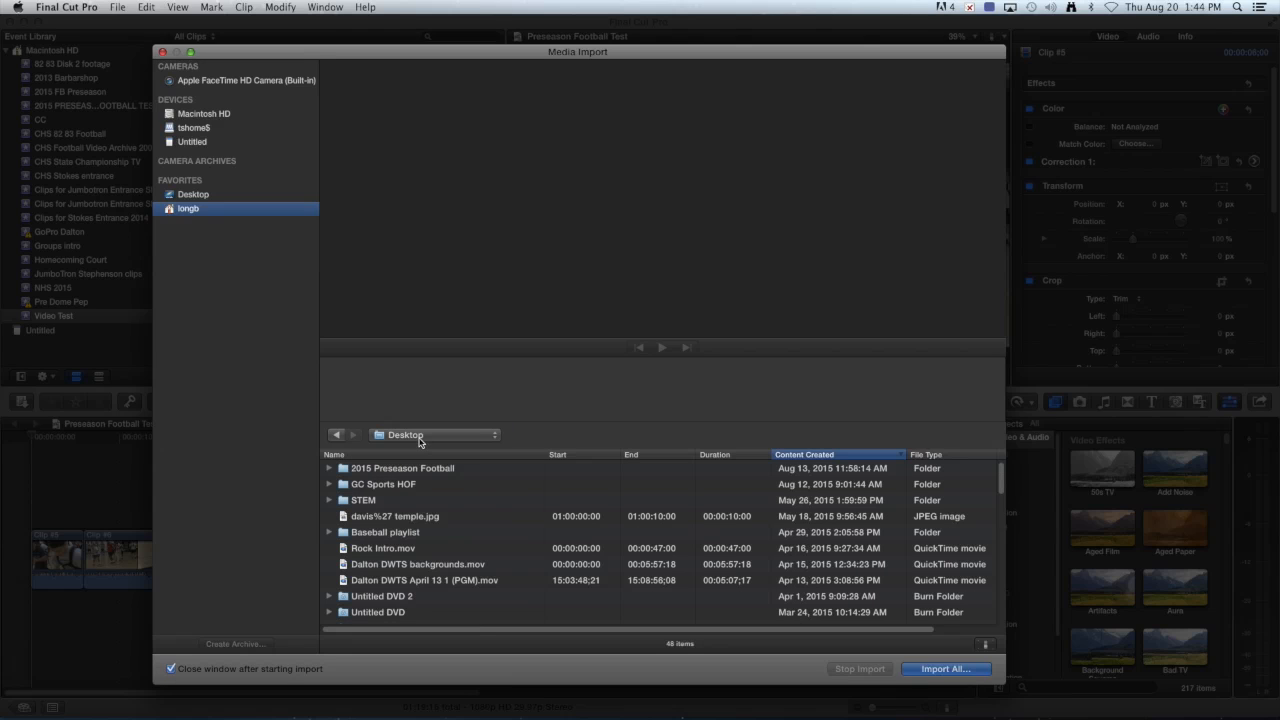
click(420, 440)
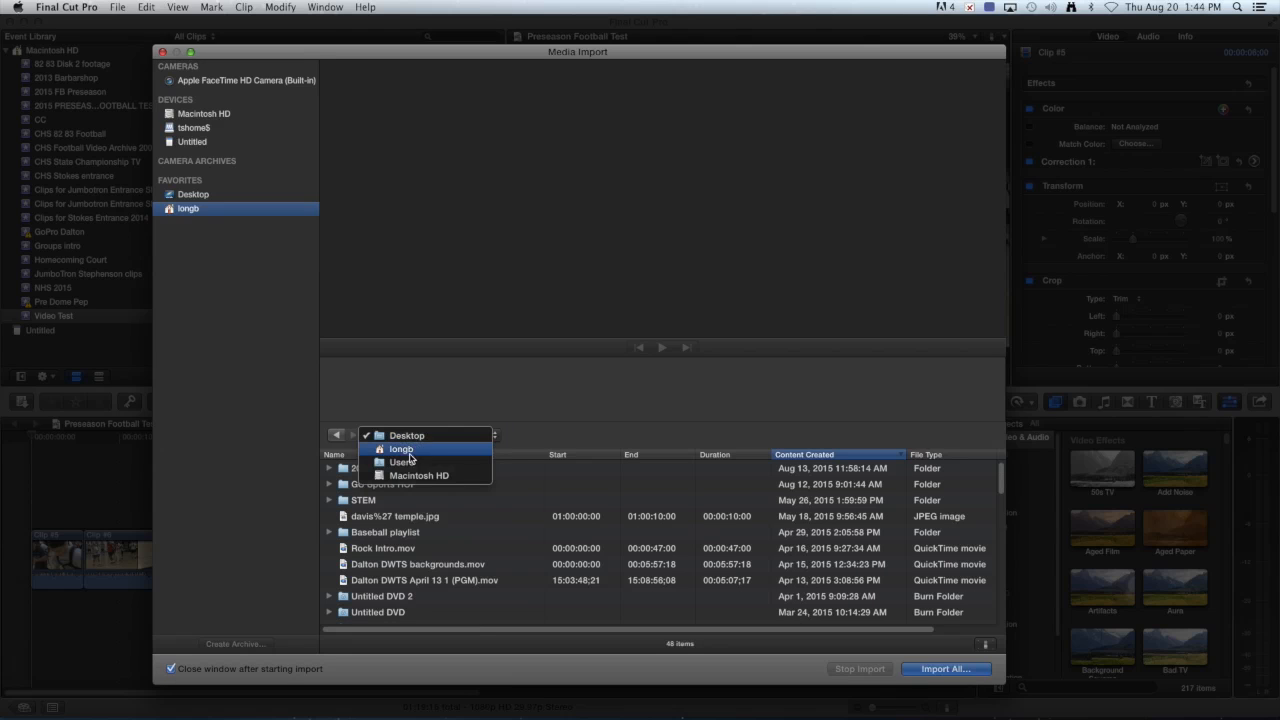
click(405, 451)
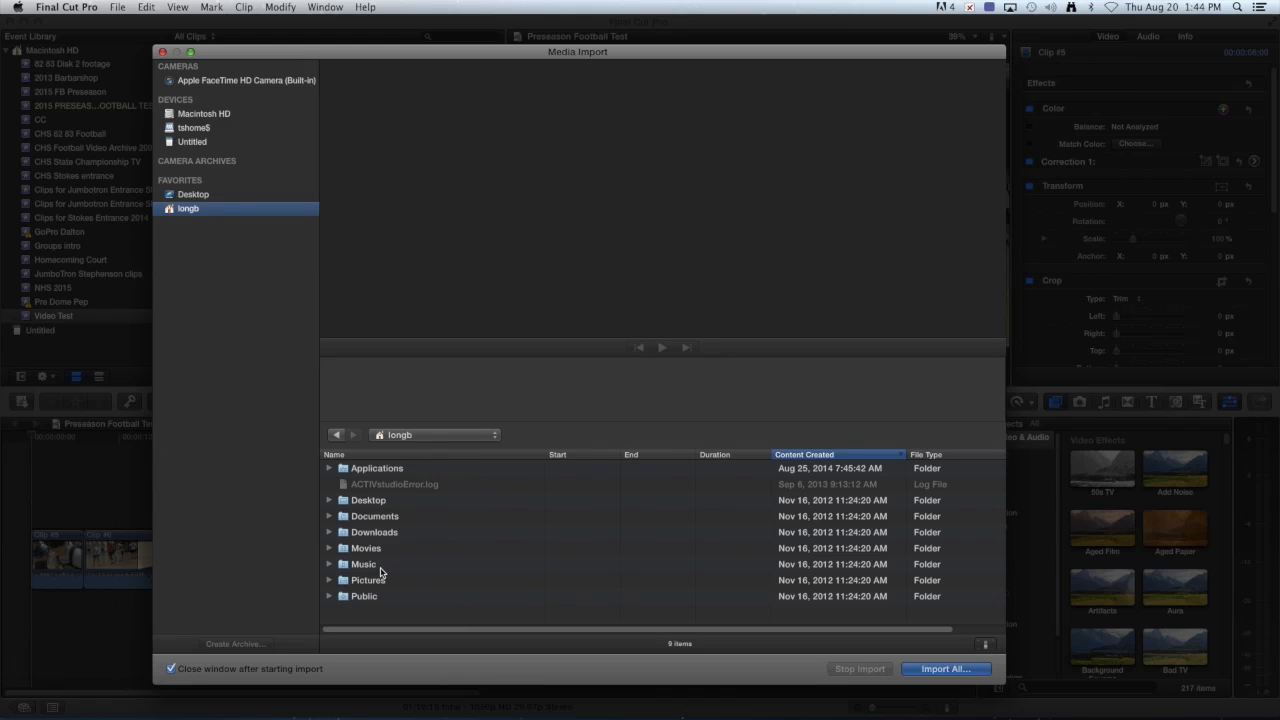
click(364, 564)
double_click(380, 570)
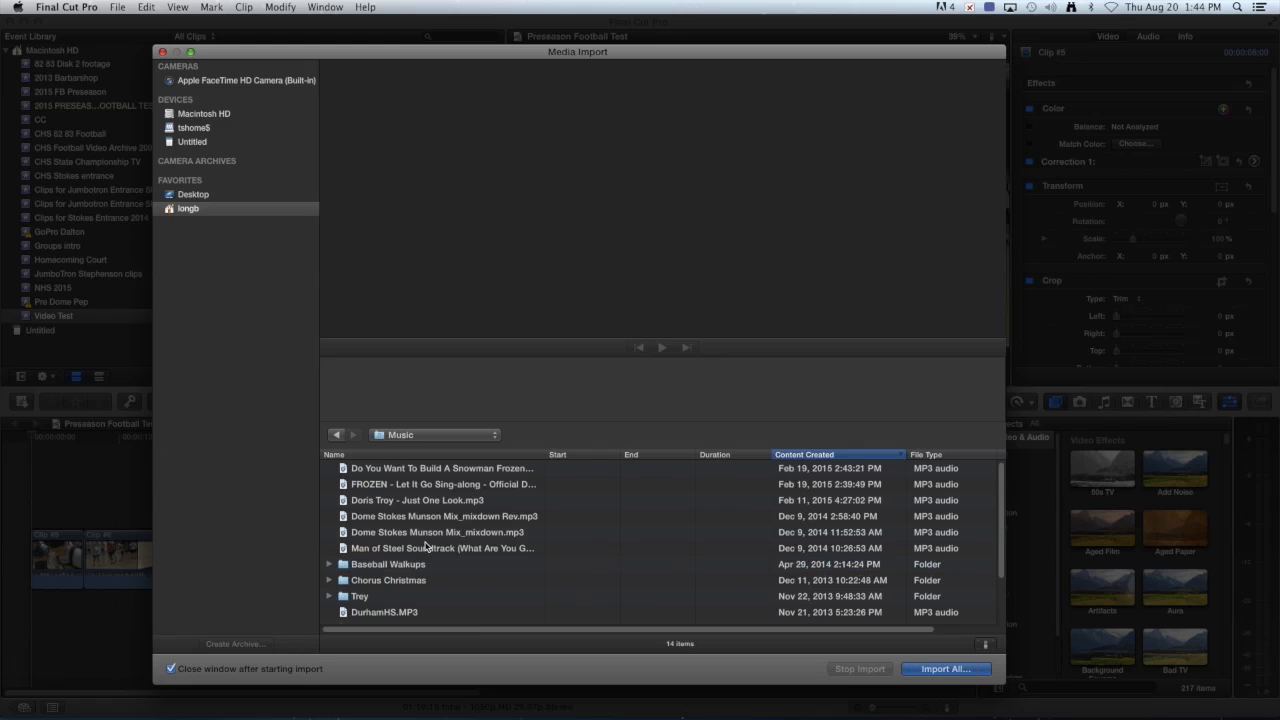
Import the Man of Steel Soundtrack MP3 into the Video Test event.
scroll(444, 536, down, 2)
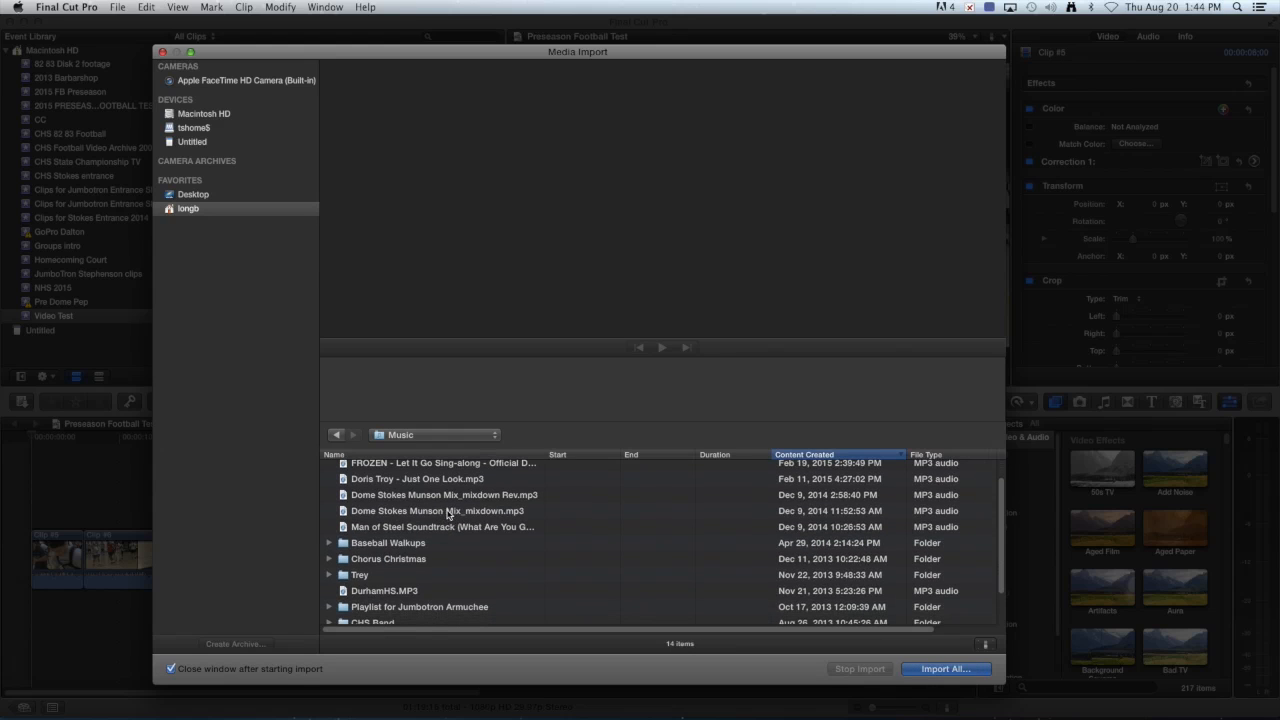
scroll(455, 517, down, 2)
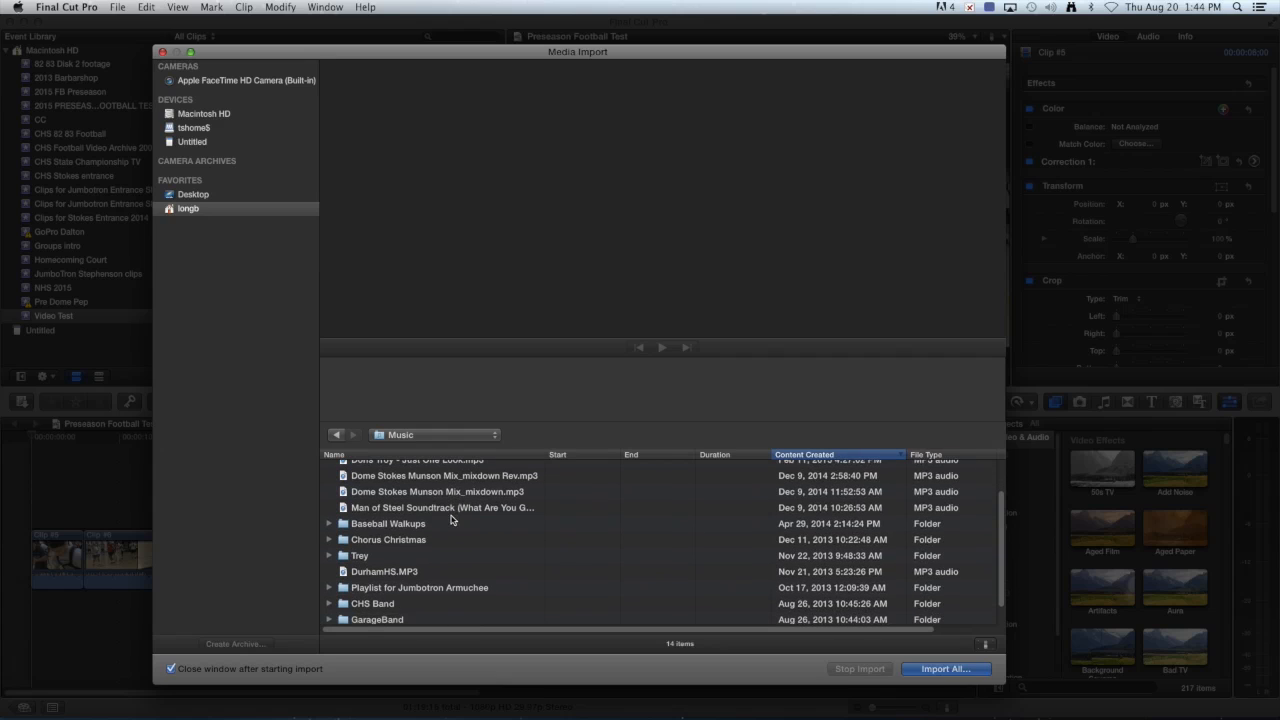
click(424, 509)
key(Return)
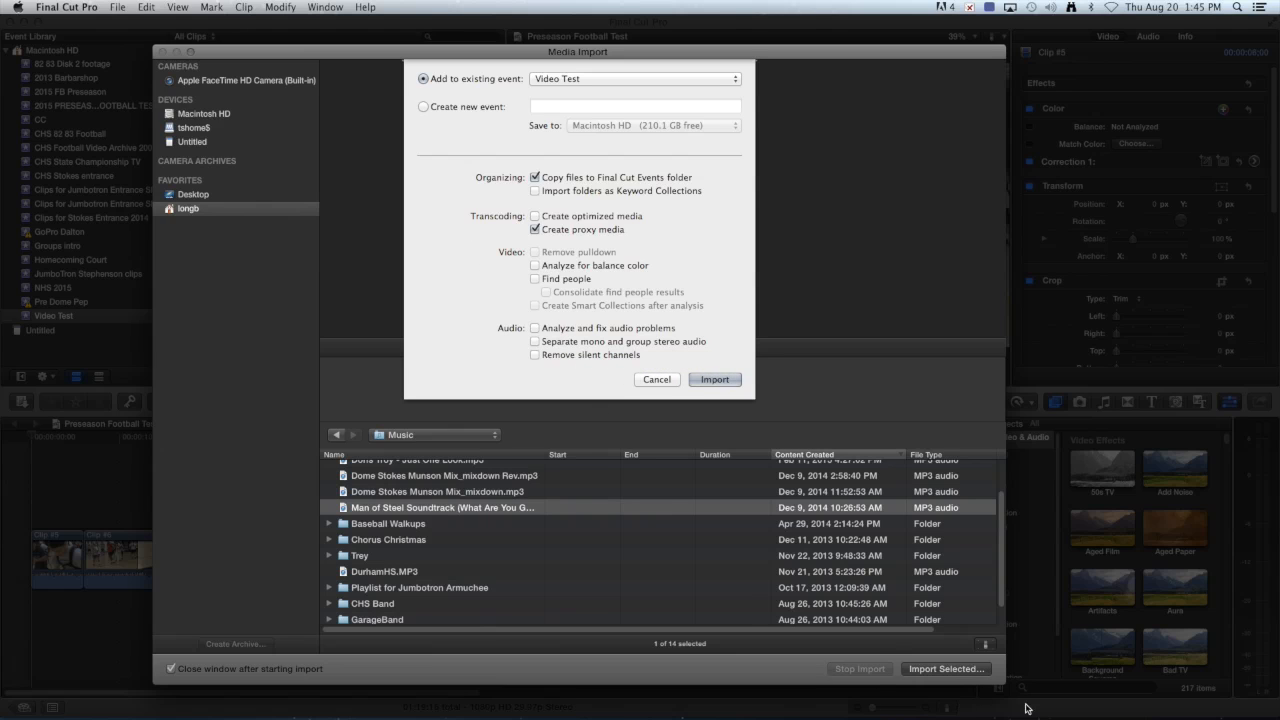
click(654, 379)
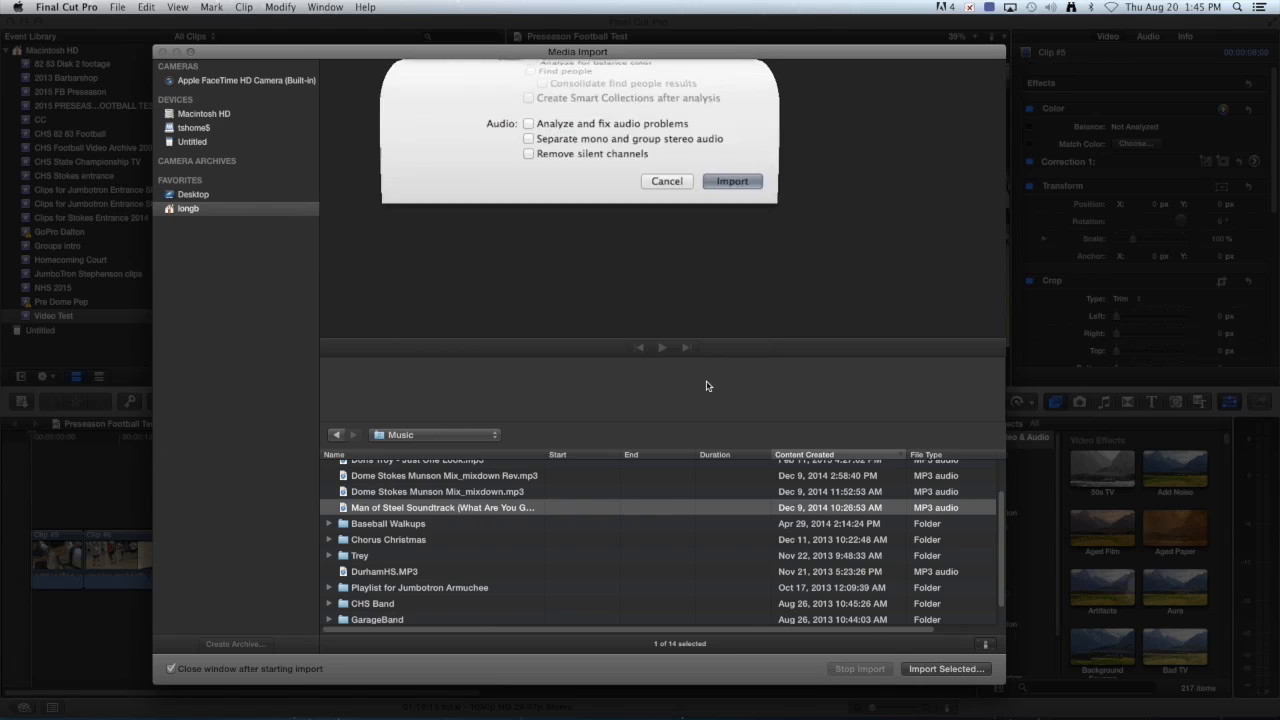
click(163, 52)
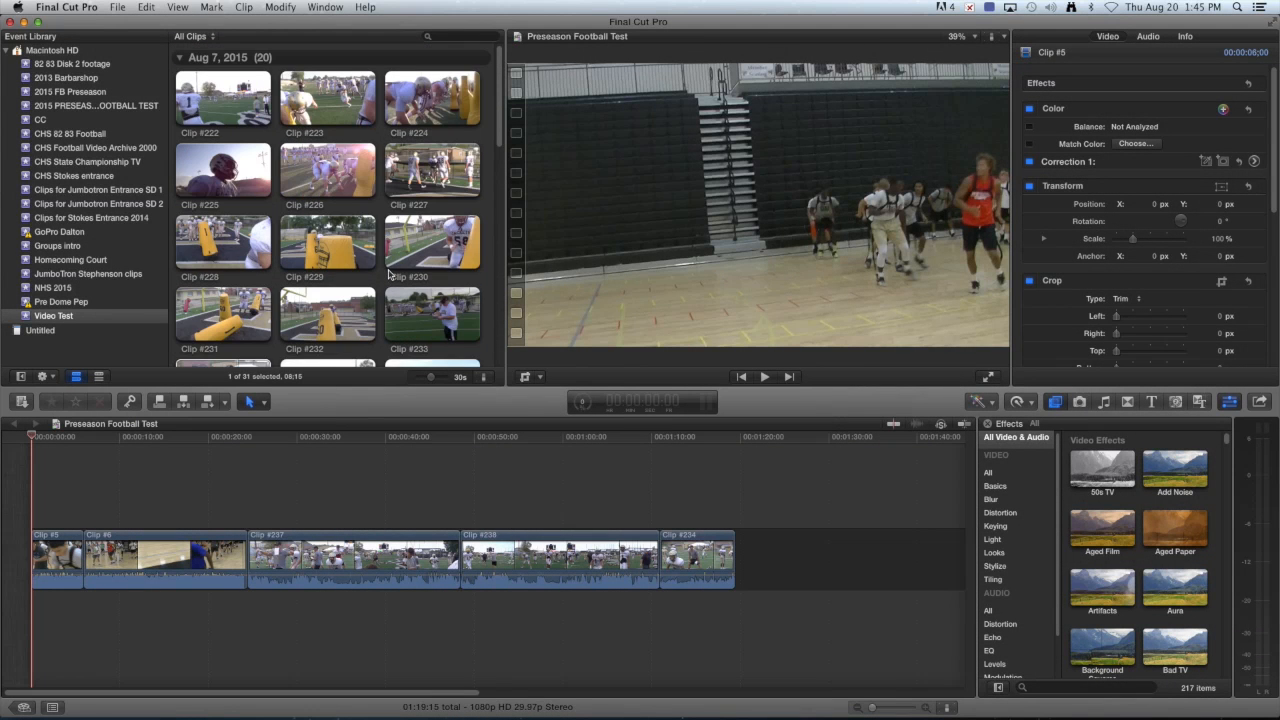
Lay the Man of Steel soundtrack beneath the clips, preview playback, and pull down Clip #5's volume.
scroll(388, 274, down, 5)
scroll(388, 274, down, 5)
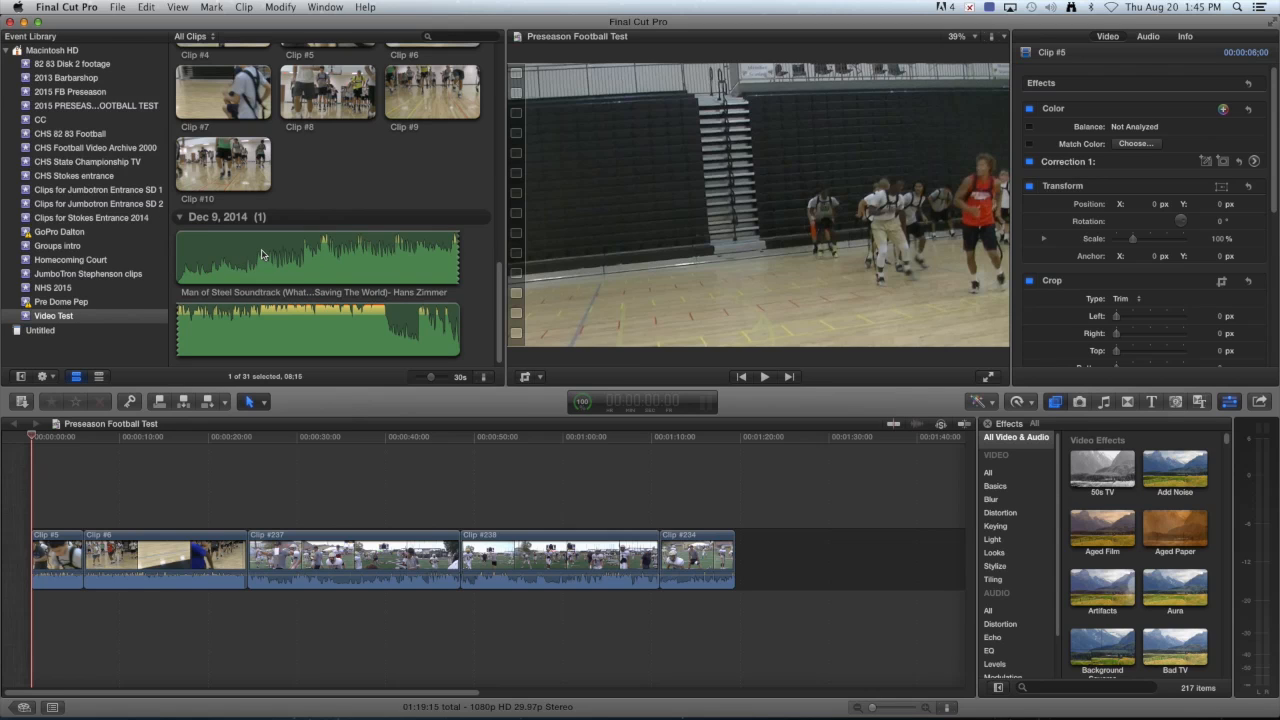
drag(217, 264, 35, 611)
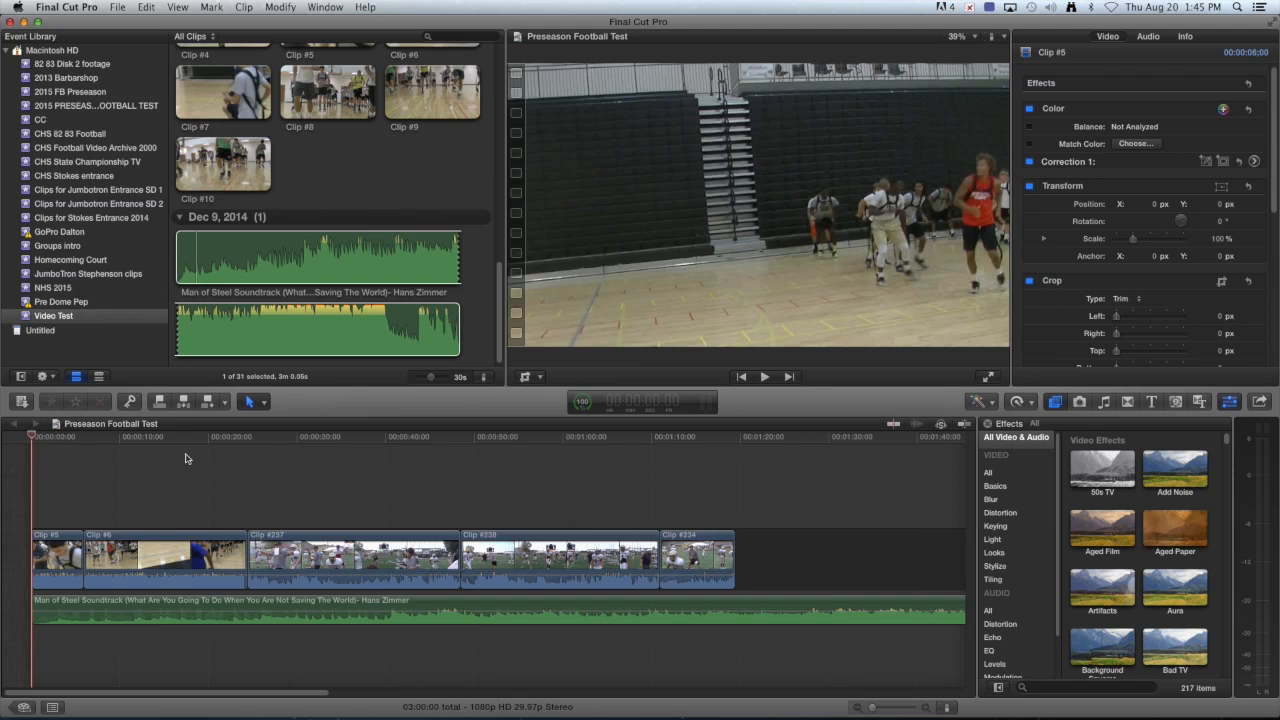
click(764, 377)
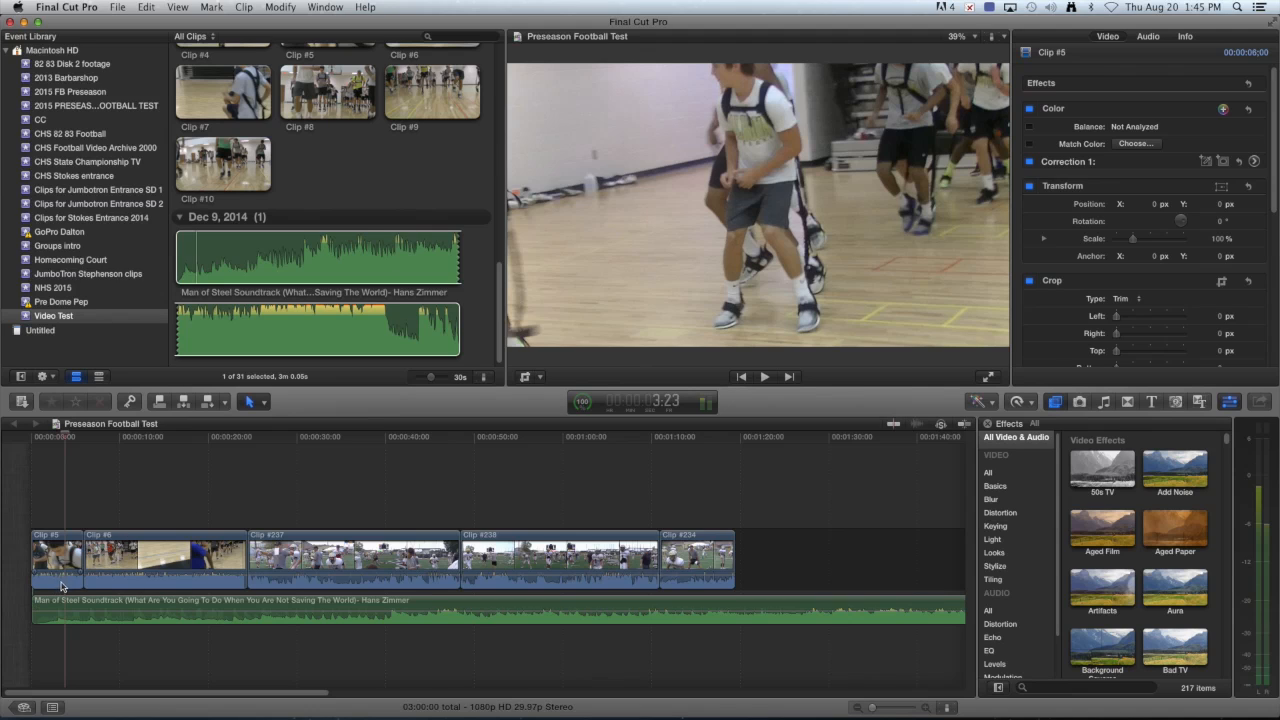
mouse_move(64, 575)
drag(64, 576, 111, 592)
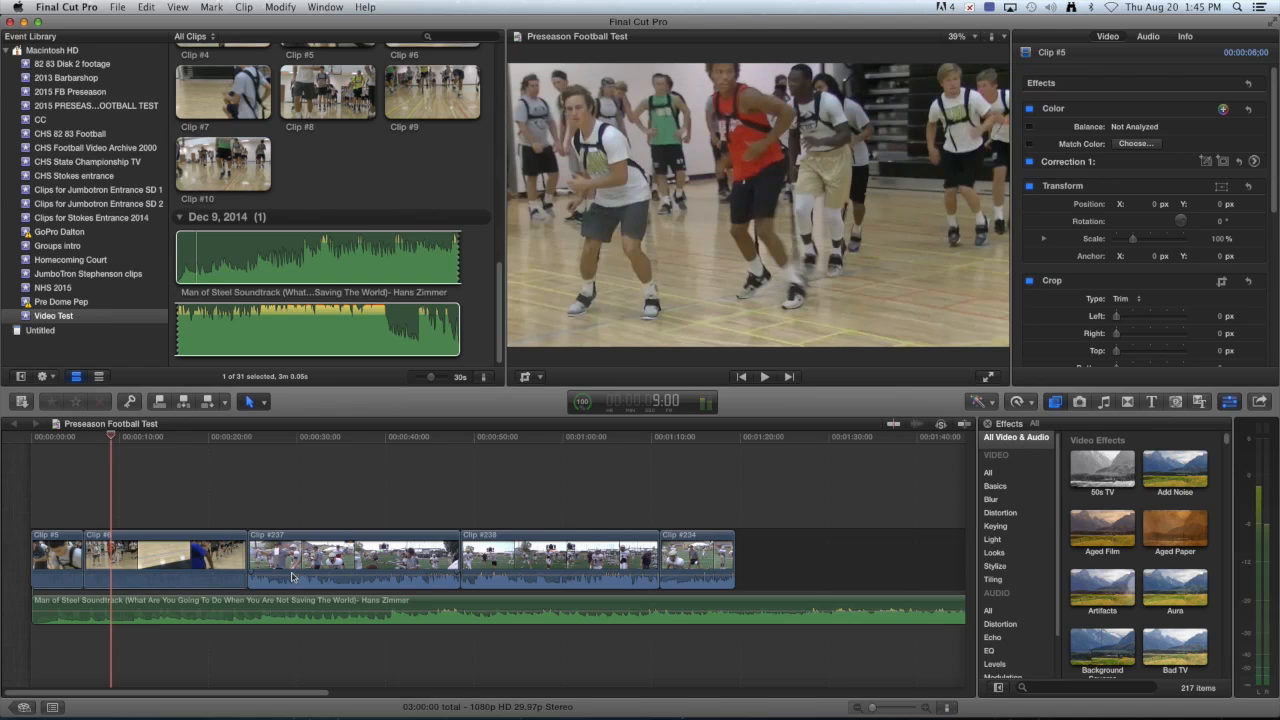
Turn down Clip #238's own audio beneath the soundtrack.
right_click(292, 558)
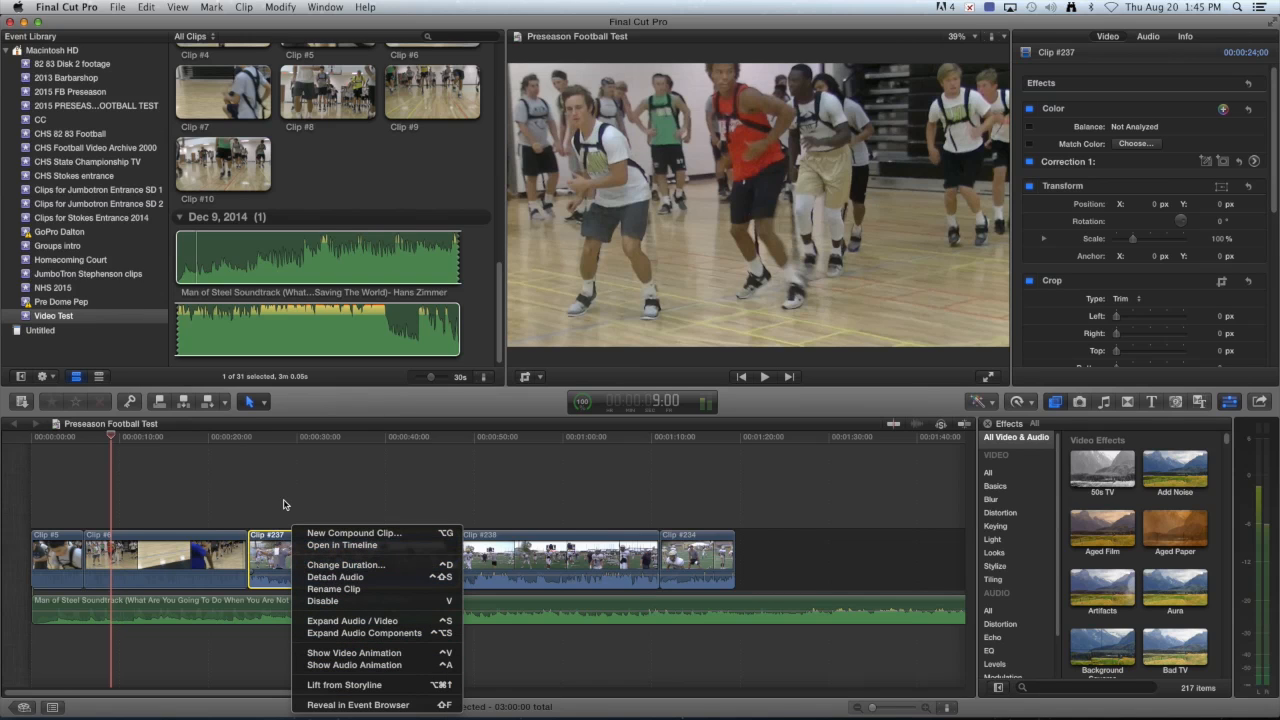
click(282, 517)
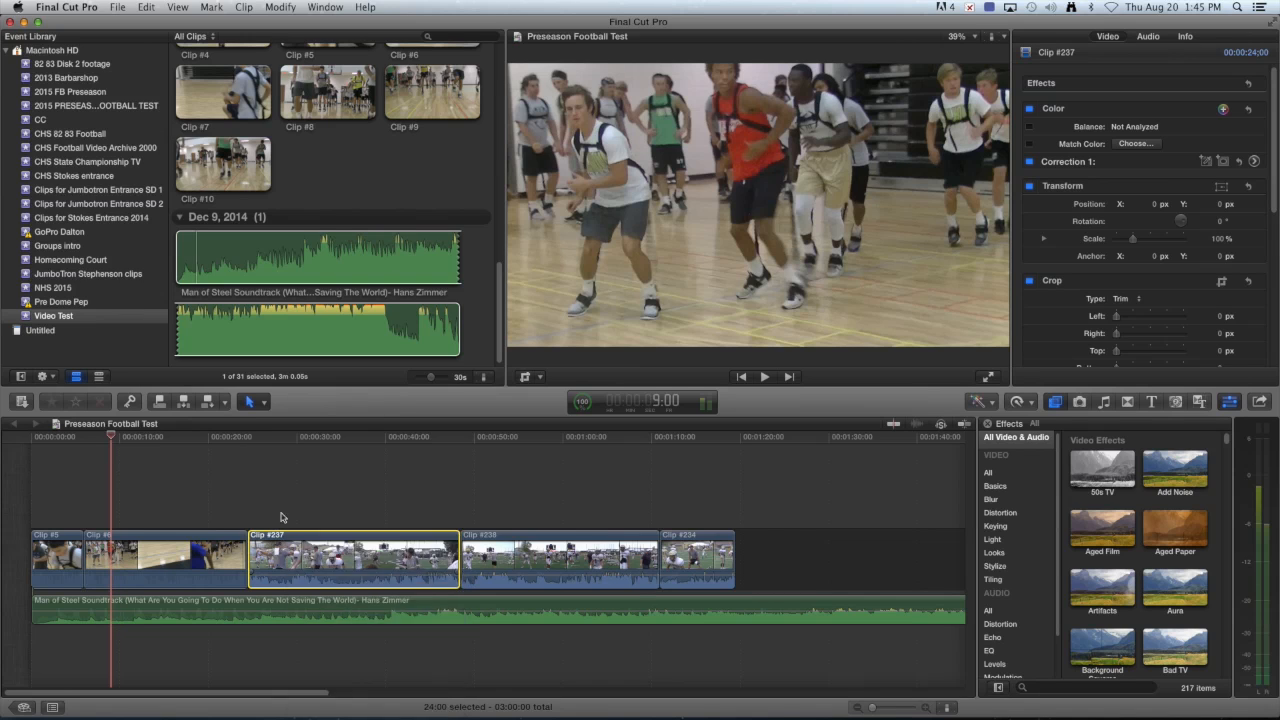
click(304, 577)
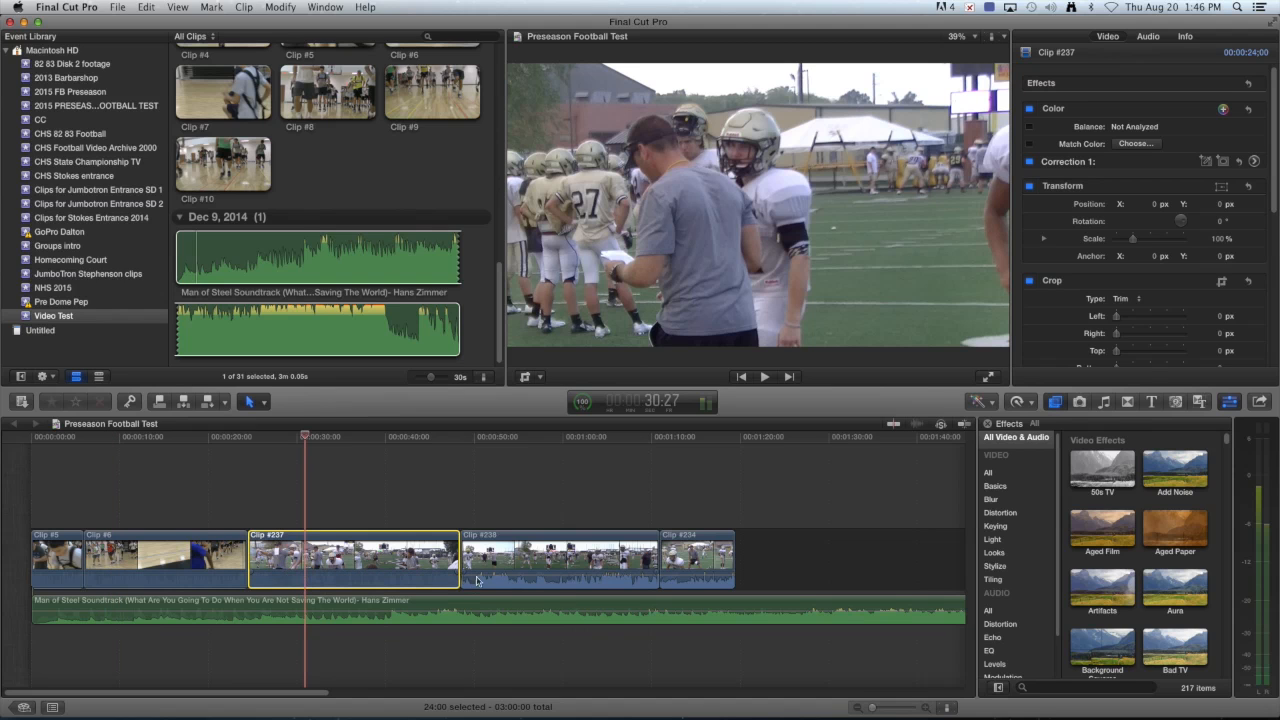
drag(502, 577, 500, 595)
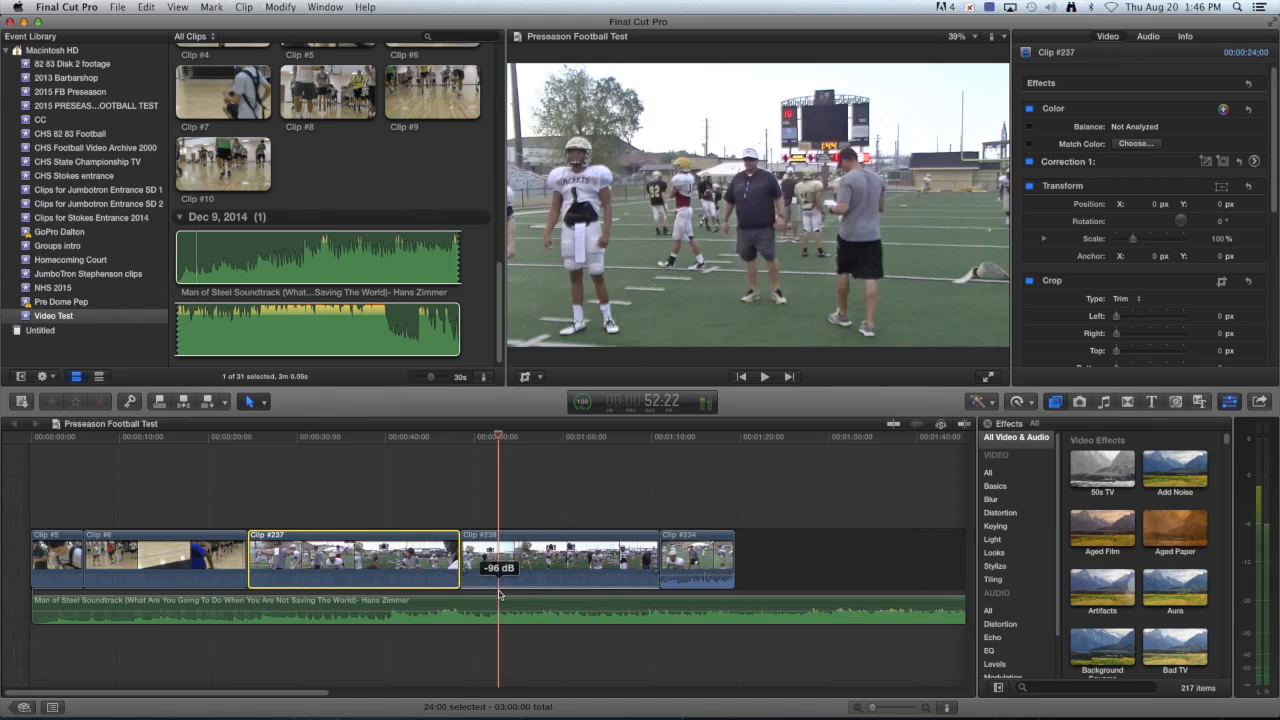
click(680, 594)
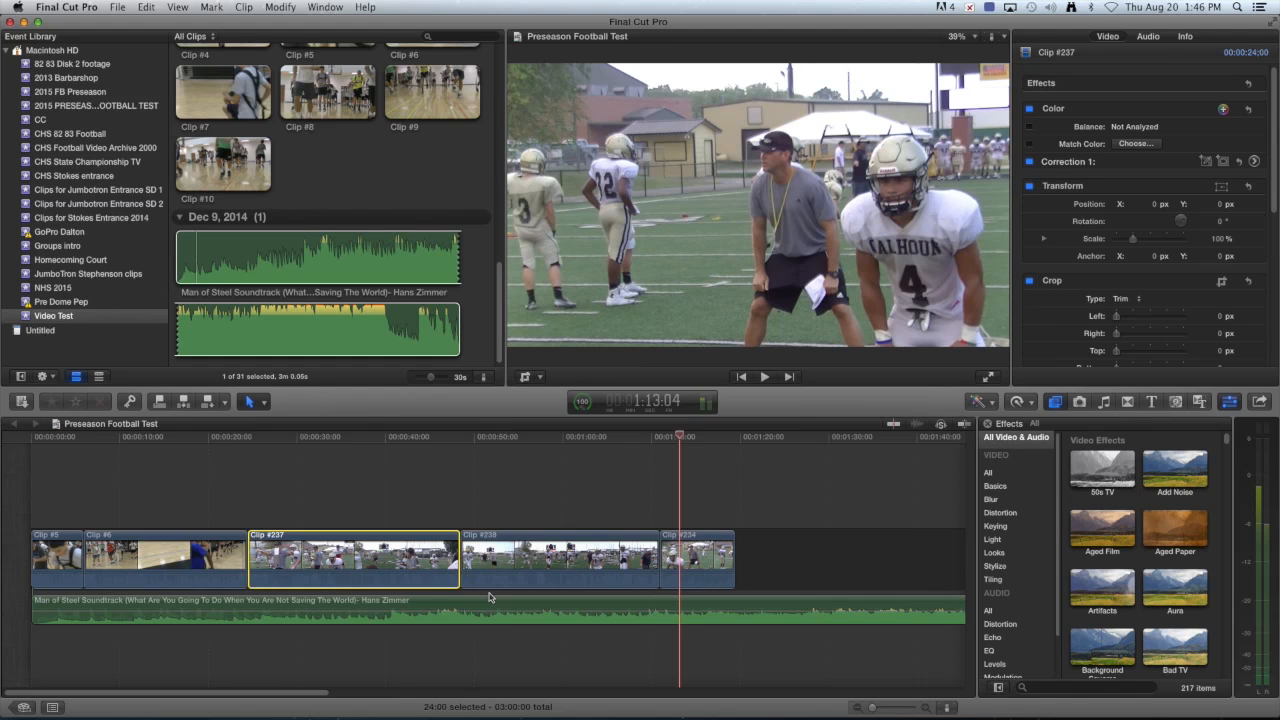
Play the project from the start, then stop playback.
click(60, 498)
click(765, 377)
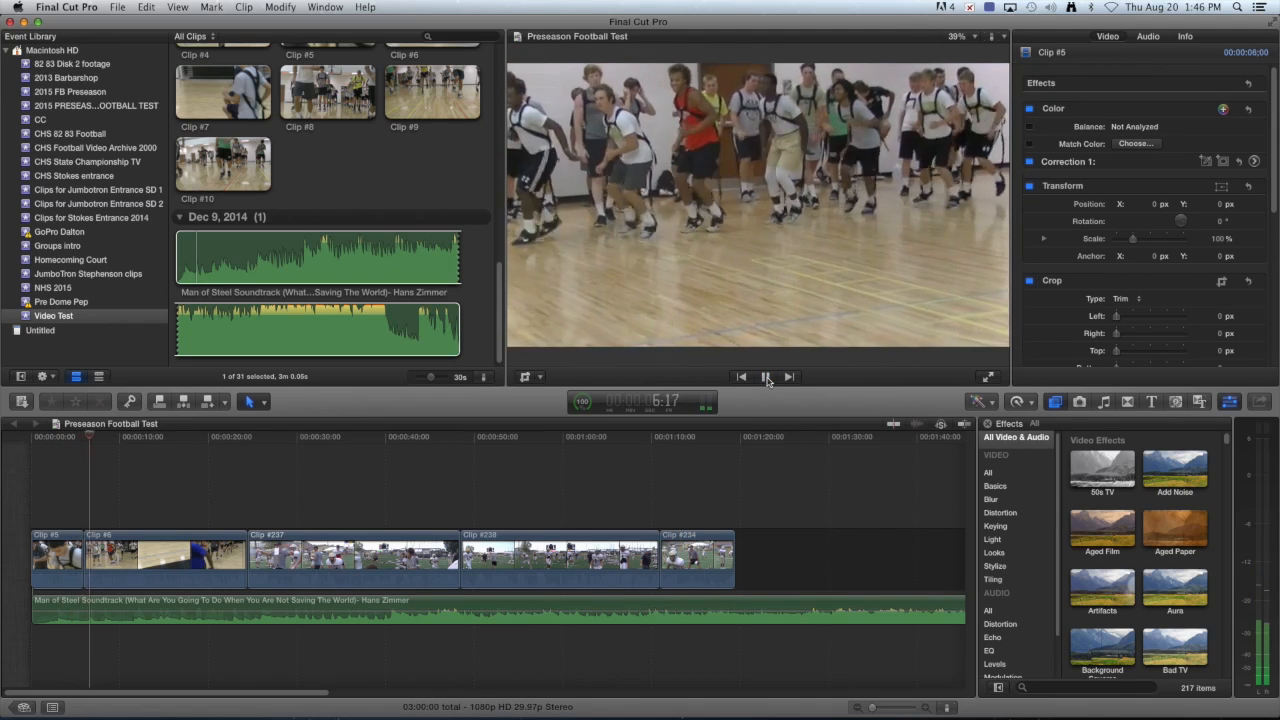
click(765, 377)
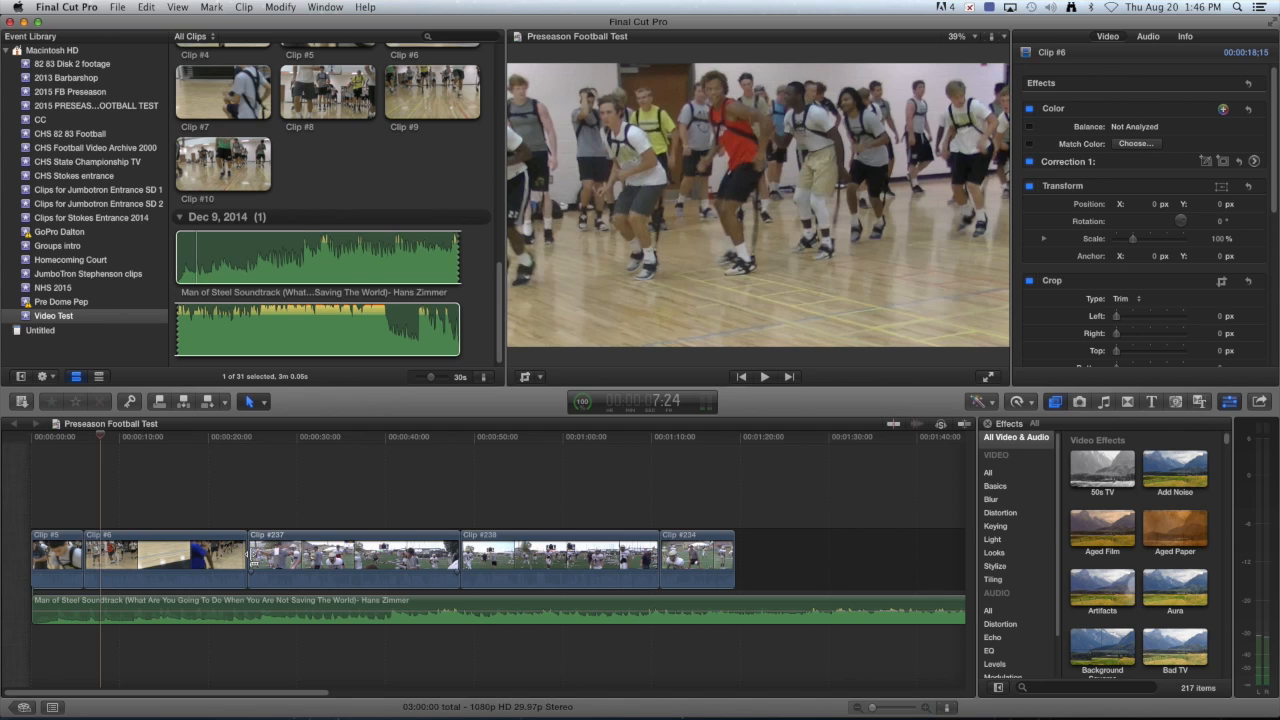
Extend Clip #6 about one second and trim roughly eight seconds off Clip #237's end.
click(249, 556)
drag(249, 556, 275, 557)
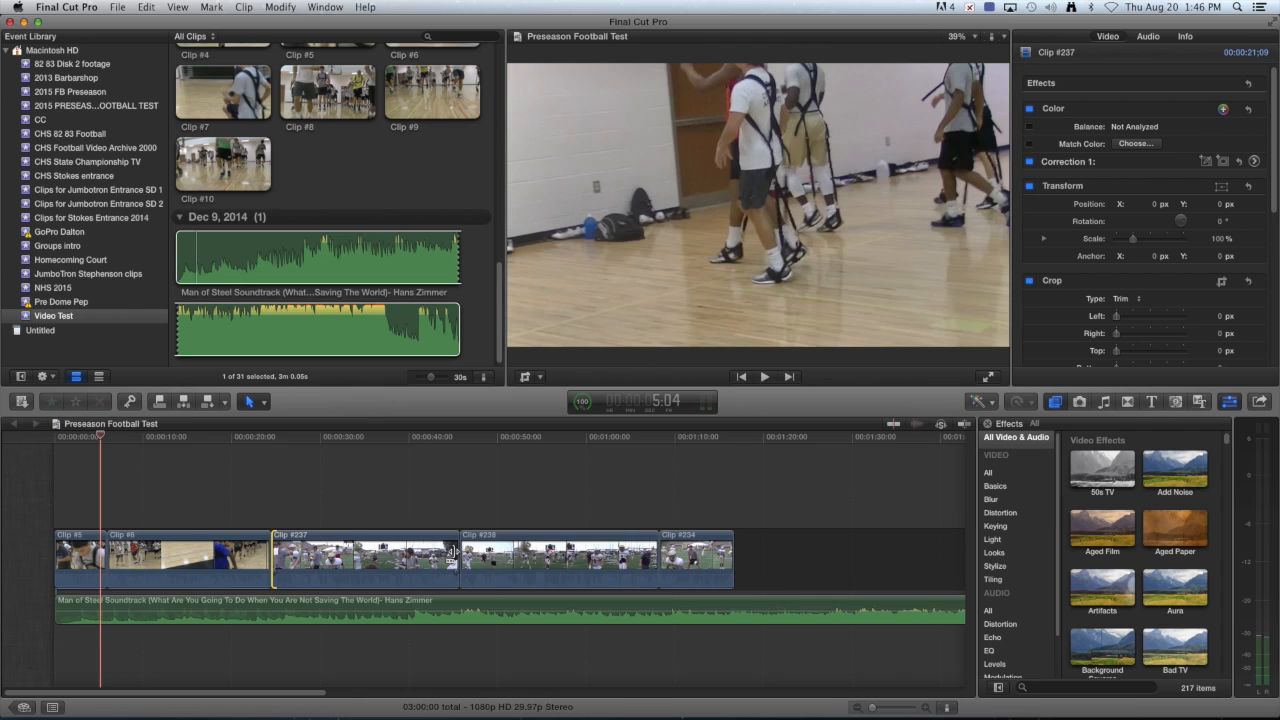
drag(453, 556, 313, 566)
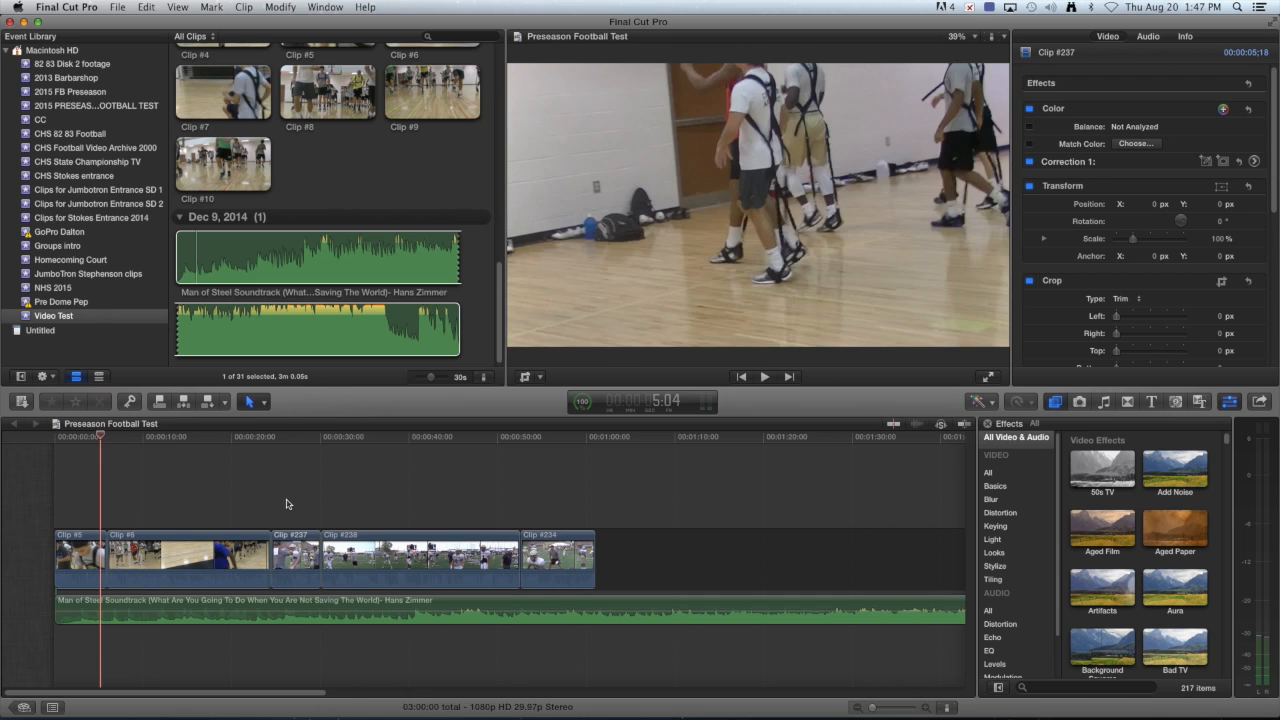
click(287, 503)
Play back across the new edit starting from inside Clip #6.
click(268, 512)
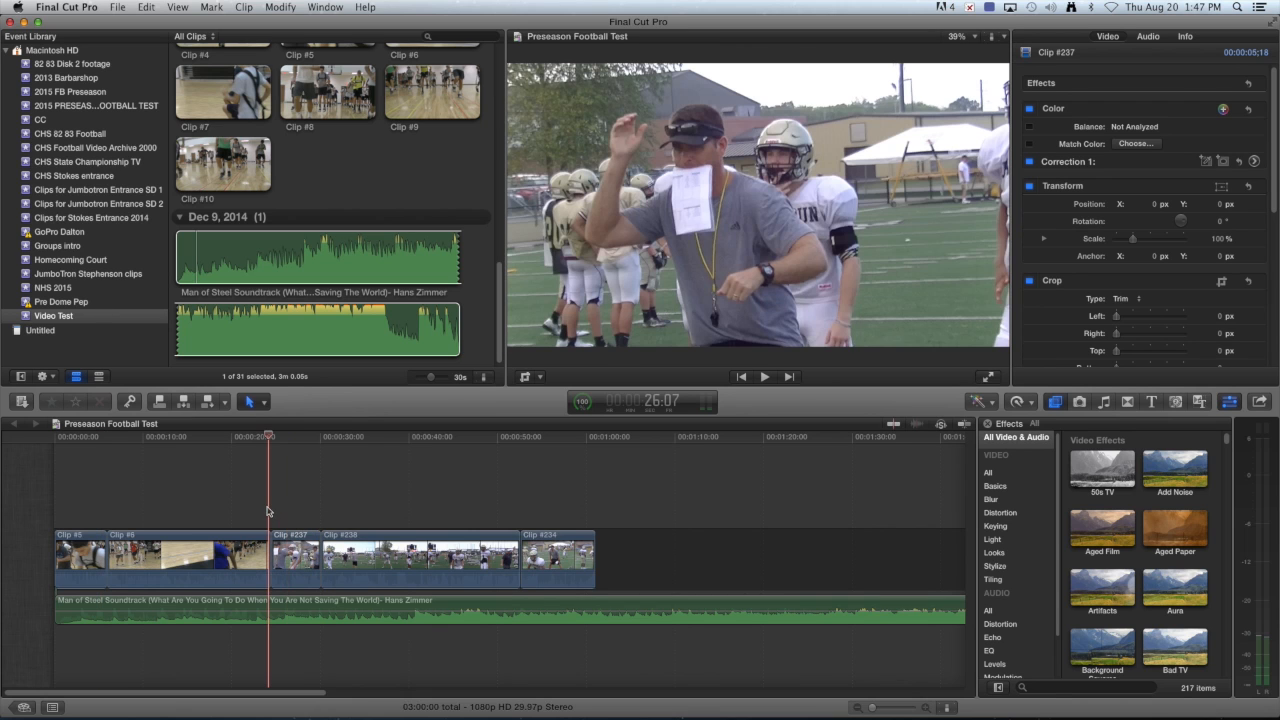
click(764, 377)
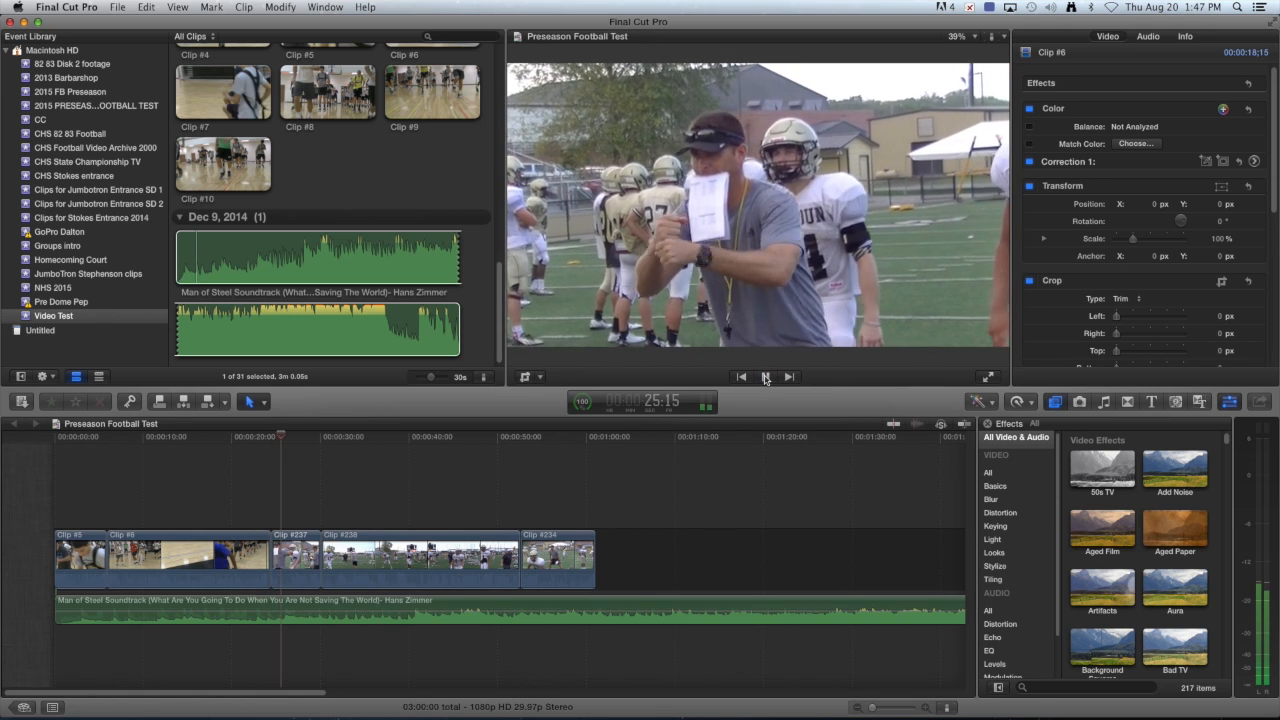
click(766, 377)
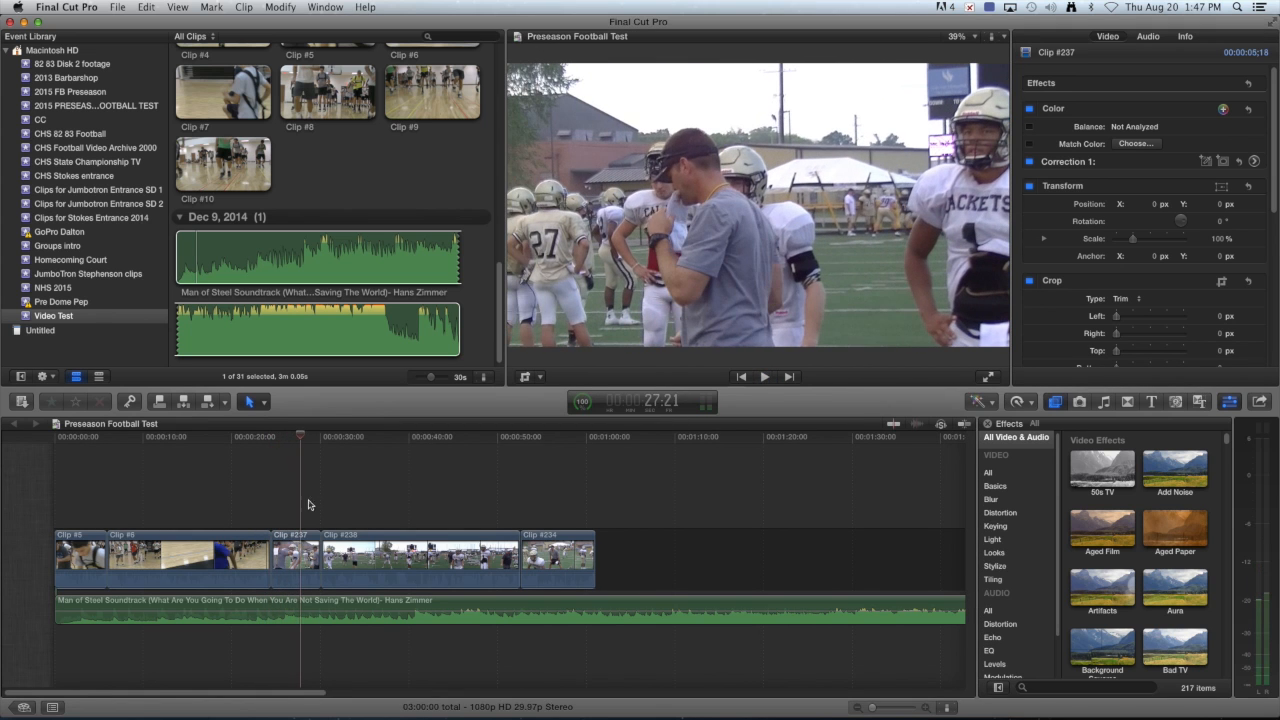
click(265, 404)
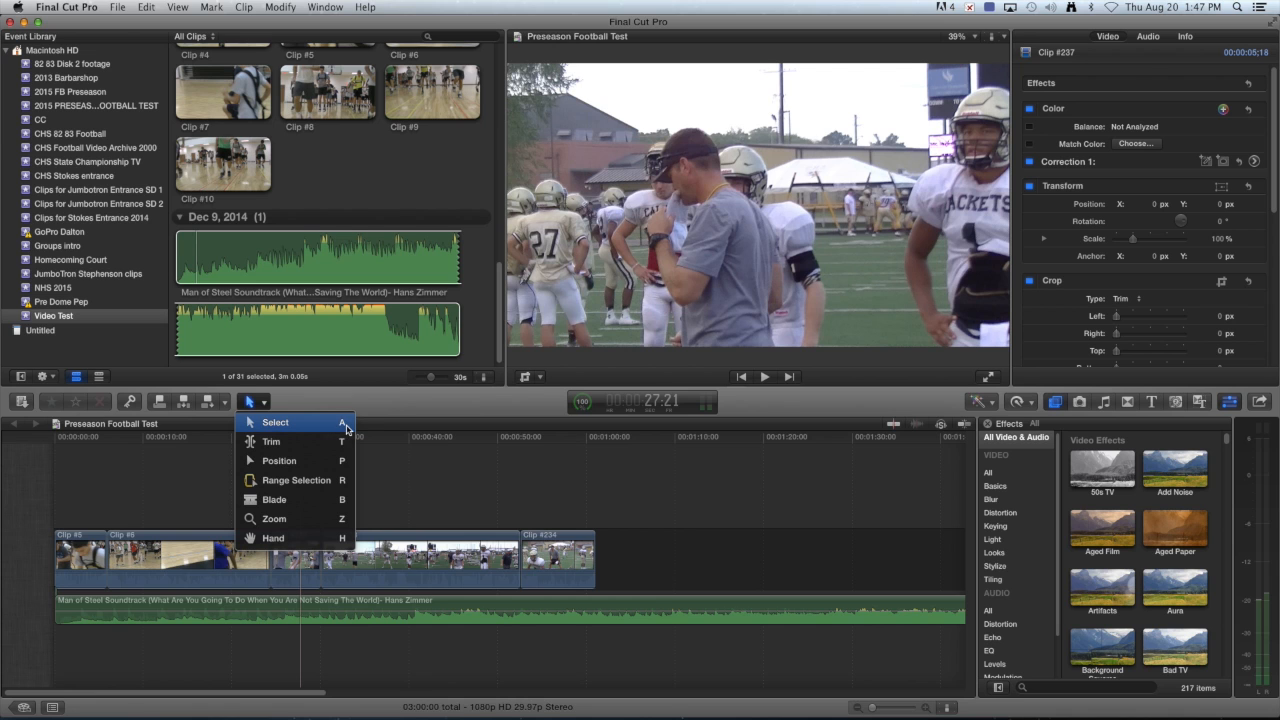
Blade Clip #6 at the start and end of its unwanted part.
click(292, 502)
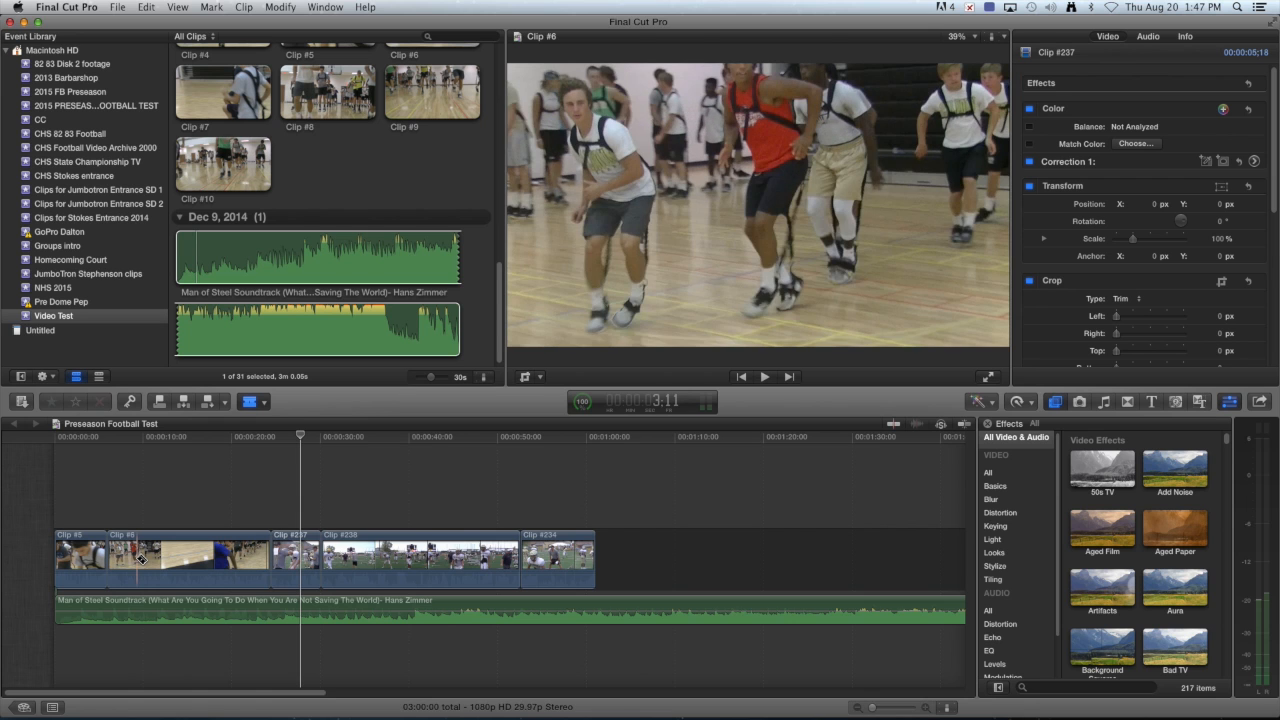
click(137, 557)
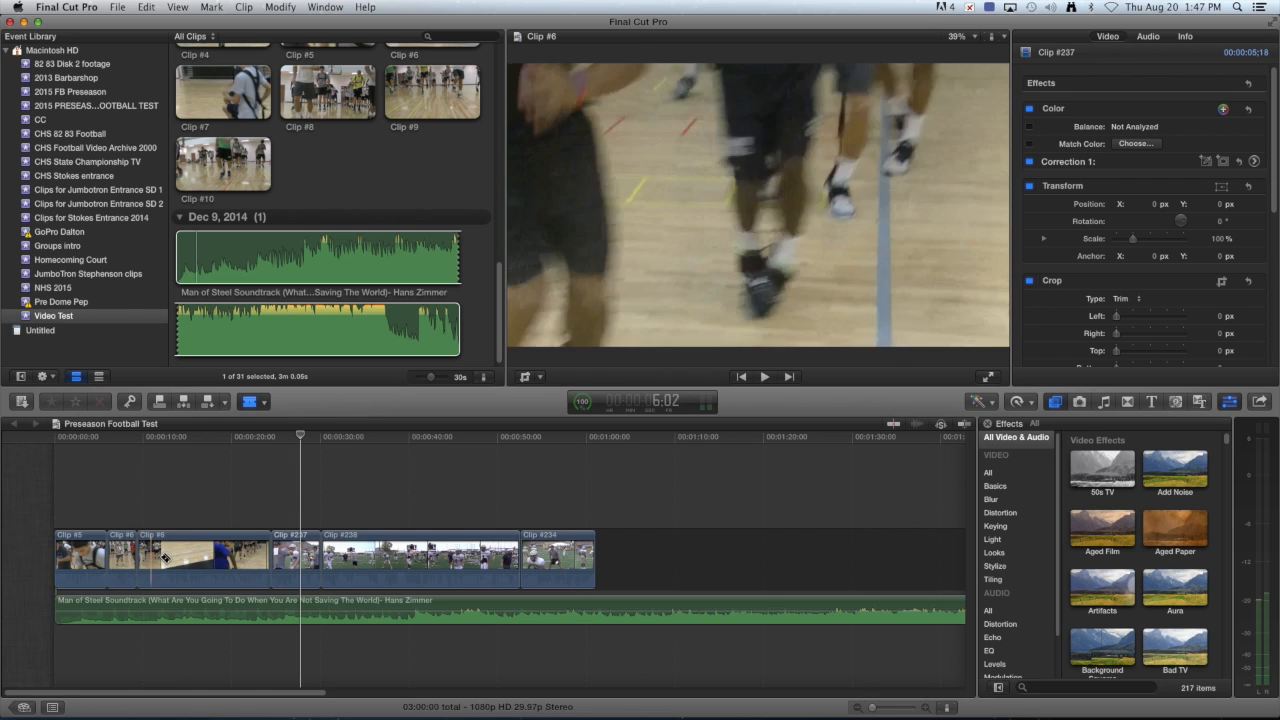
click(181, 557)
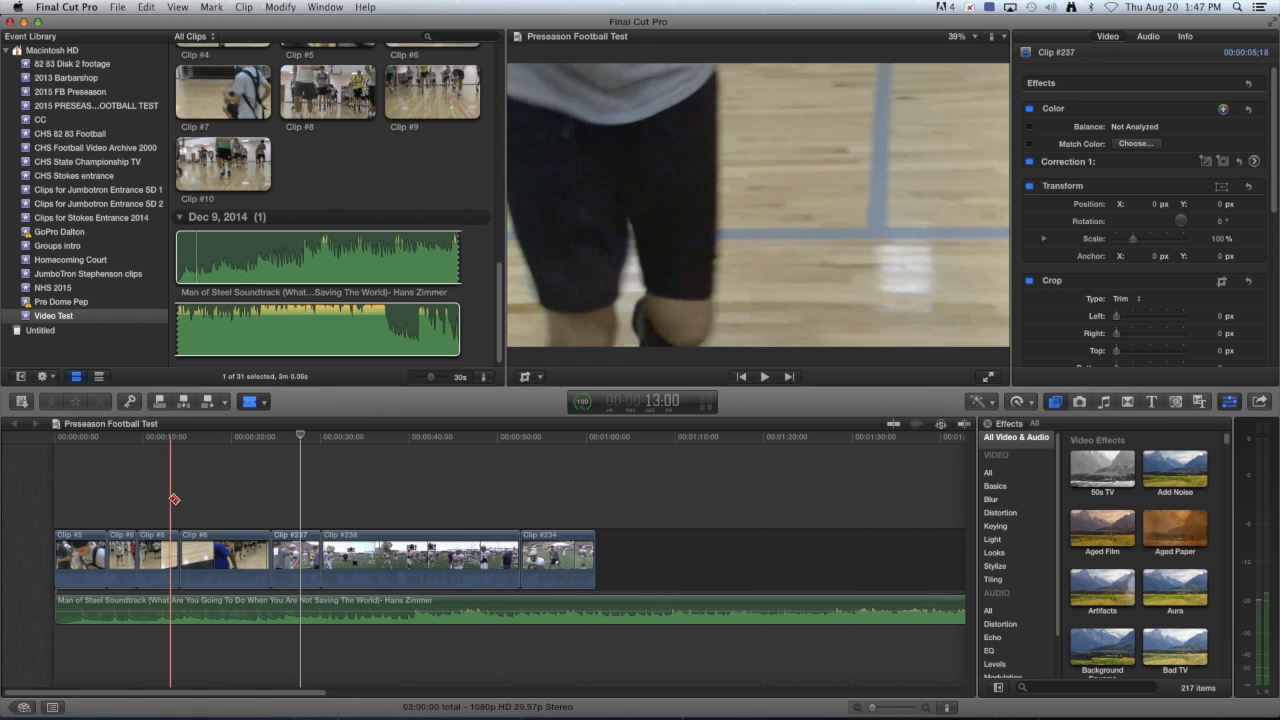
Delete the two unwanted pieces of Clip #6 so the timeline closes up.
key(s)
click(125, 548)
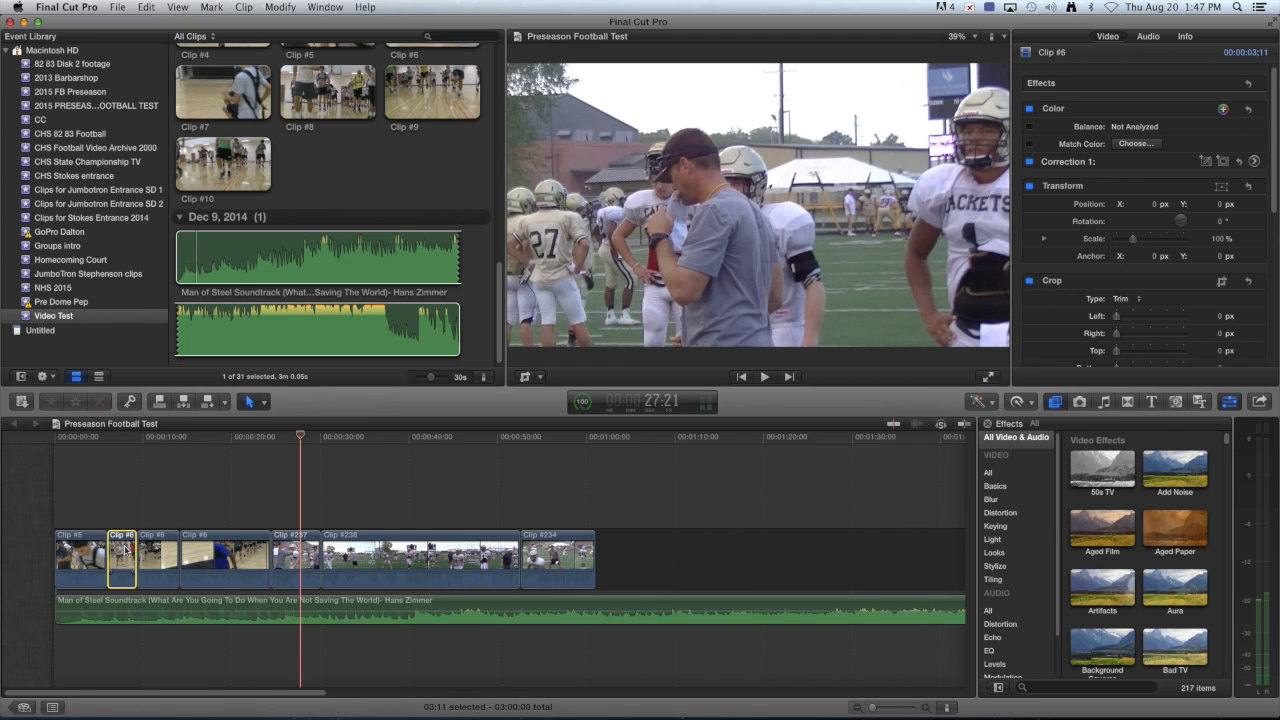
key(BackSpace)
click(185, 553)
key(BackSpace)
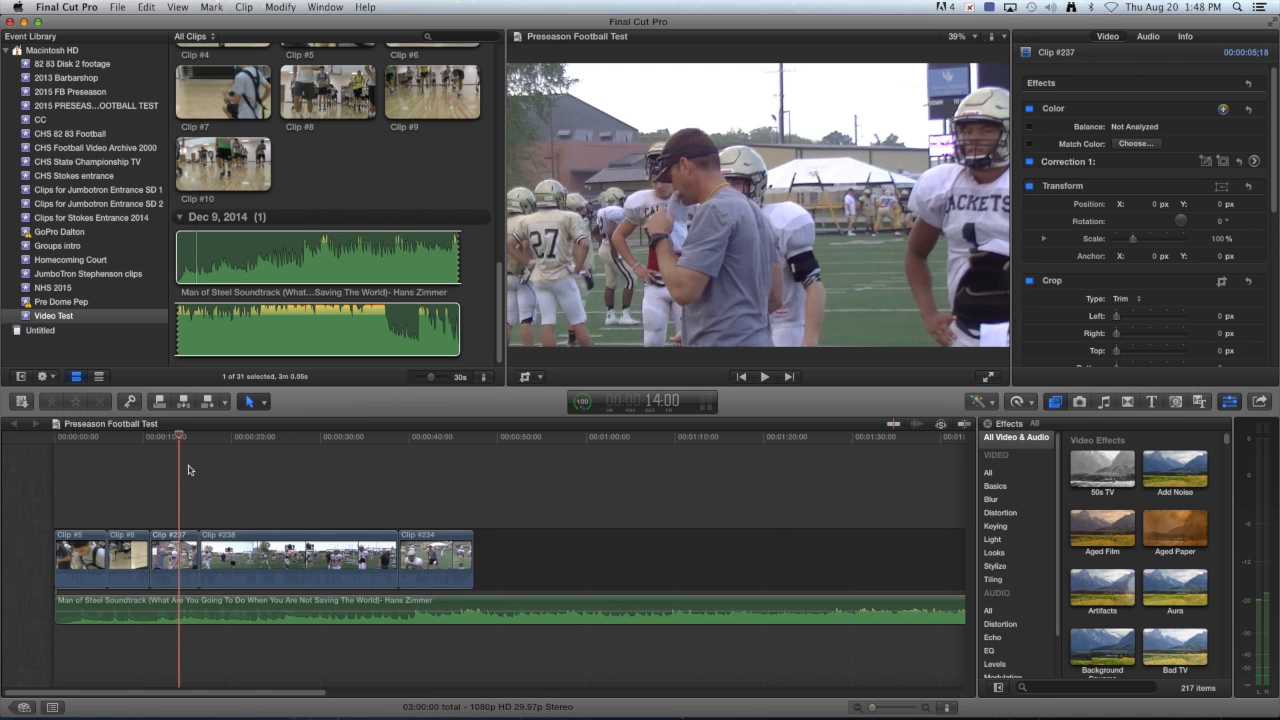
mouse_move(180, 446)
mouse_down()
mouse_move(107, 446)
mouse_move(201, 453)
mouse_up()
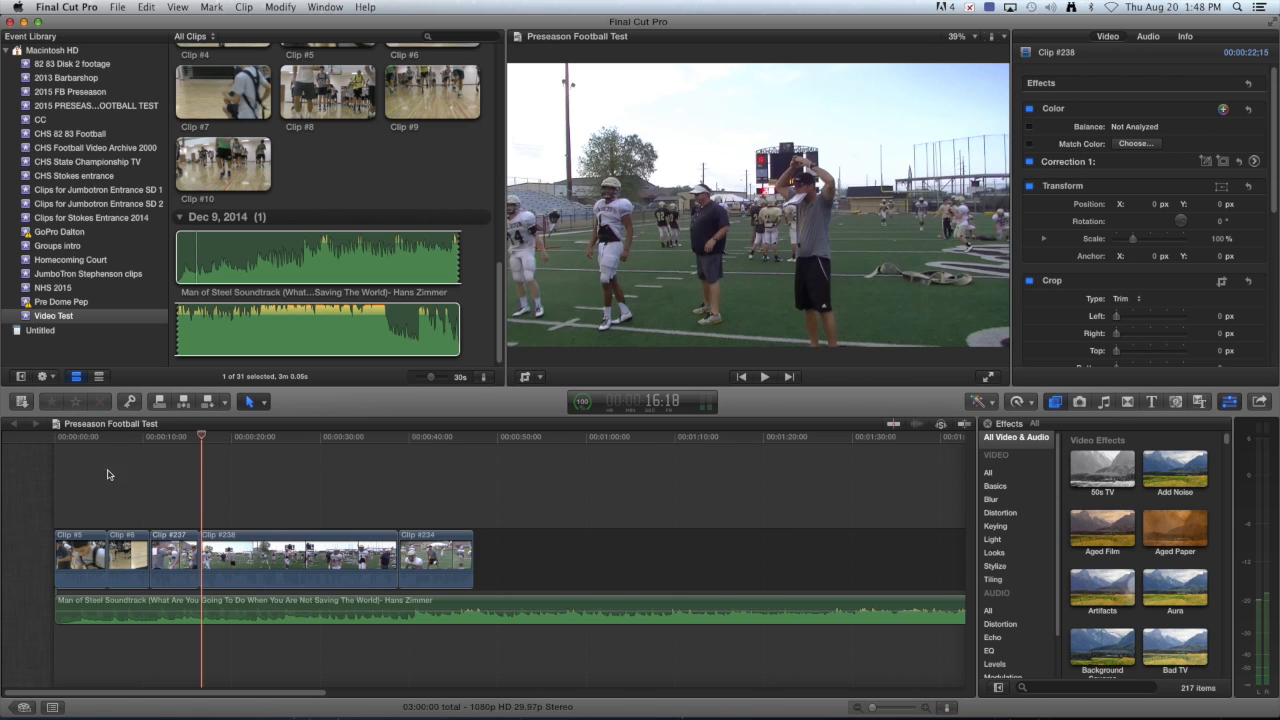
drag(202, 440, 212, 440)
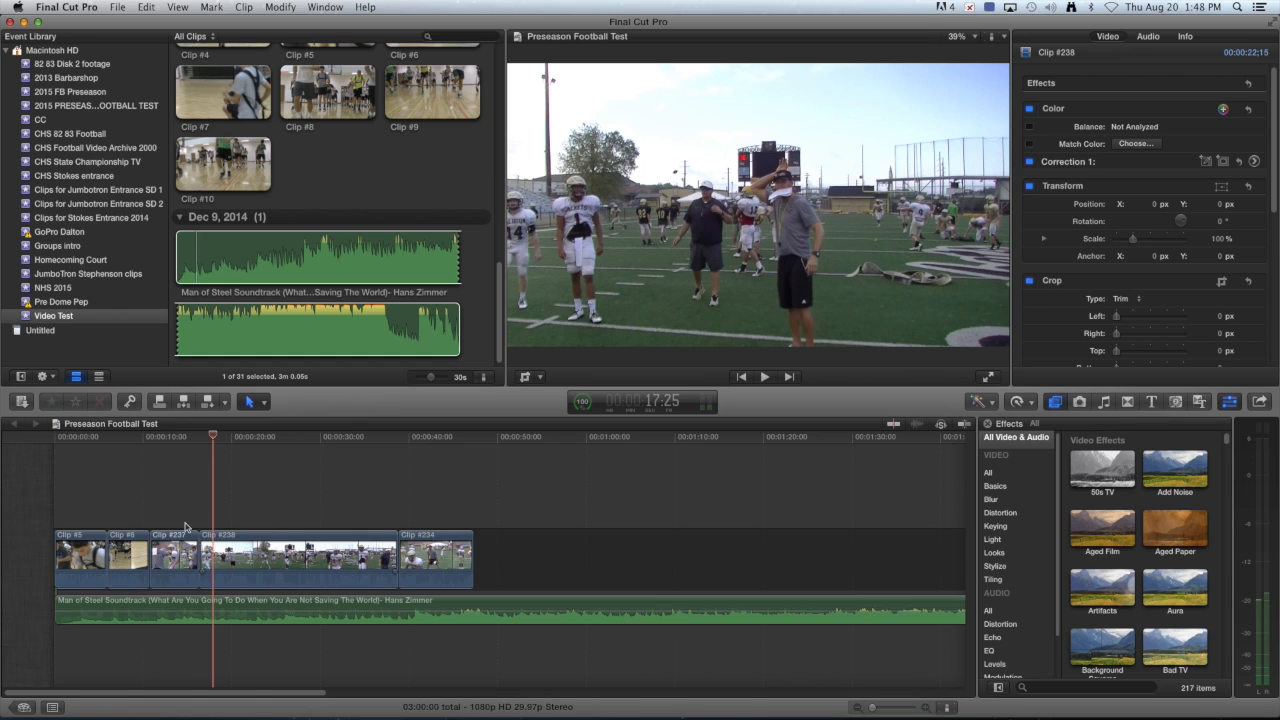
click(255, 588)
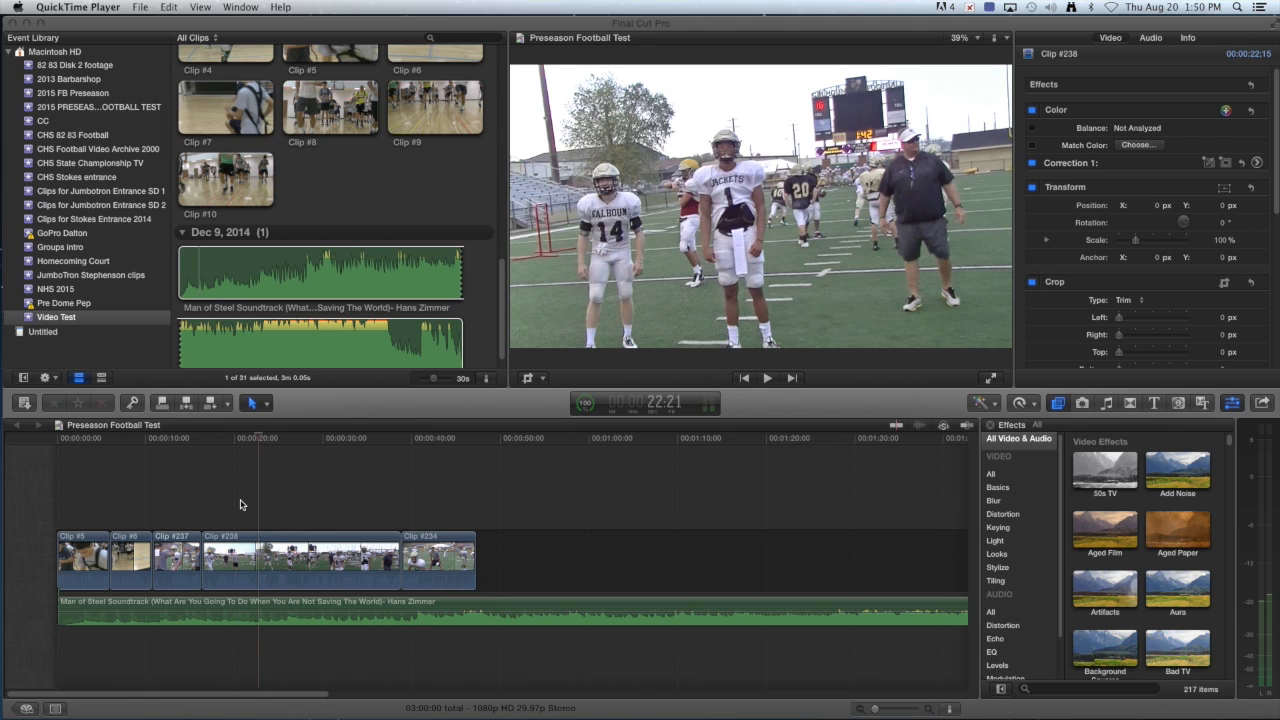
Return to Final Cut Pro and show the Project Library, listing Preseason Football Test at 03:00:06.
click(72, 30)
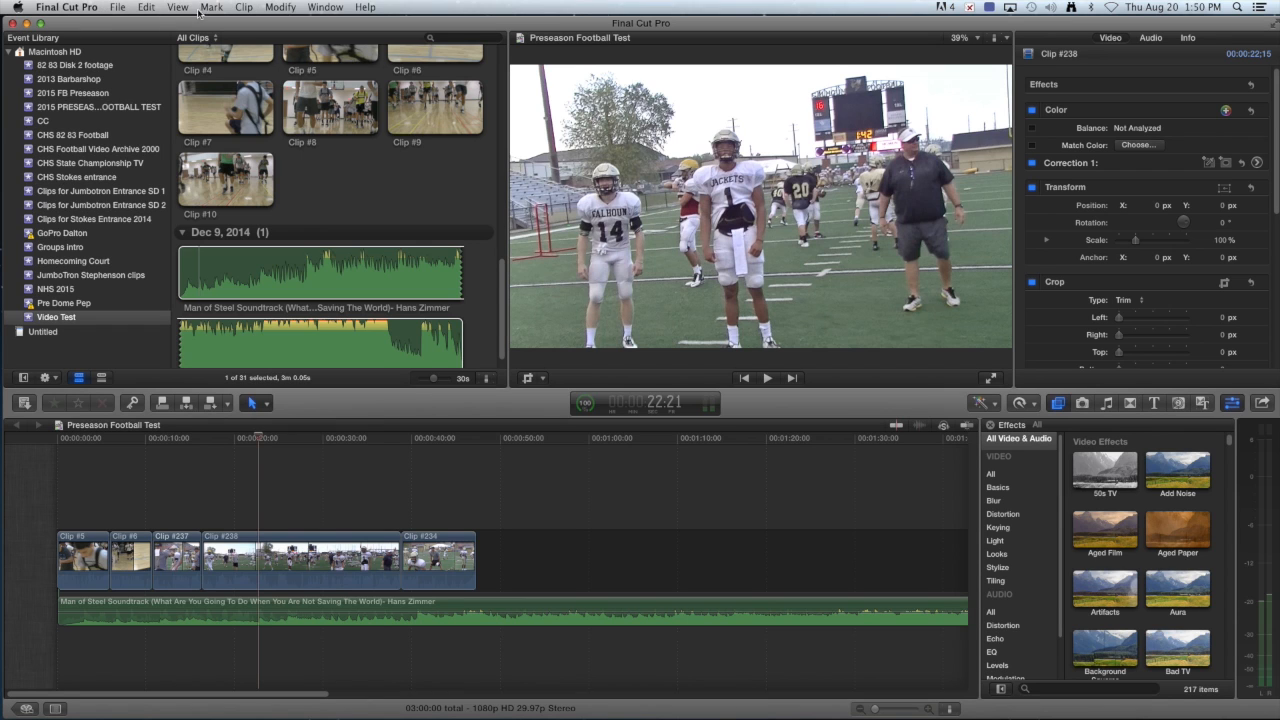
click(70, 9)
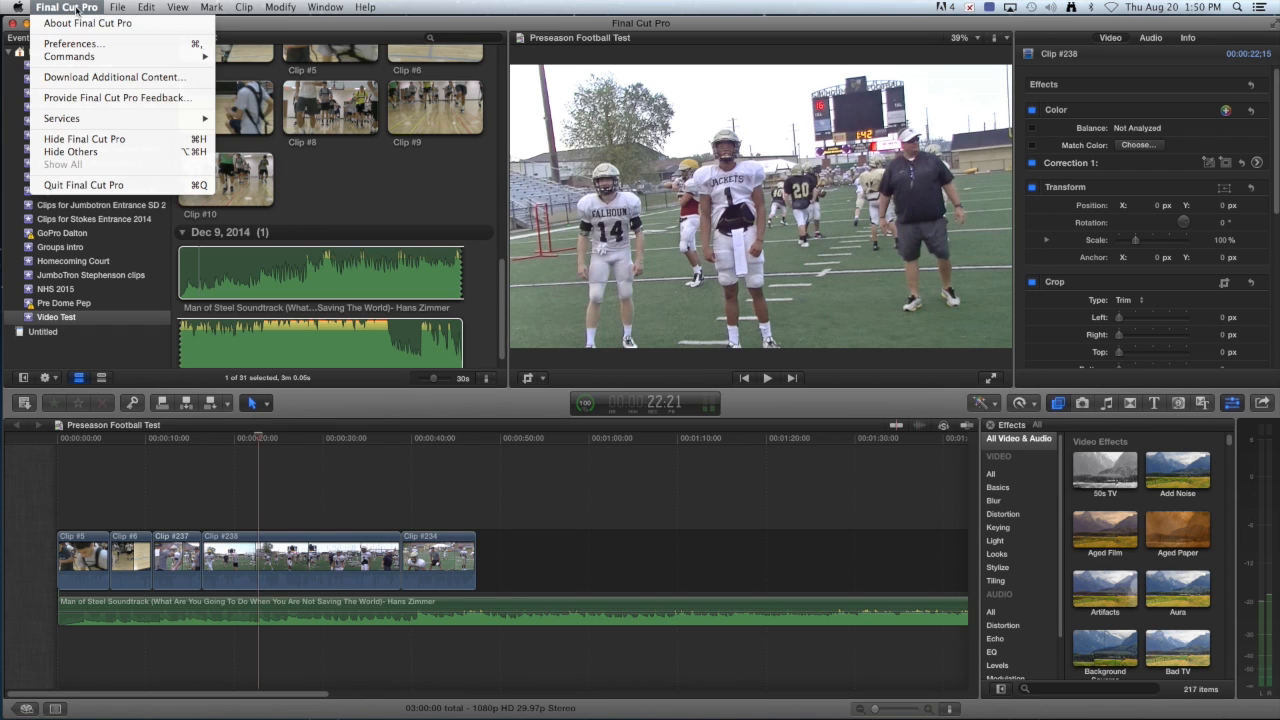
click(173, 28)
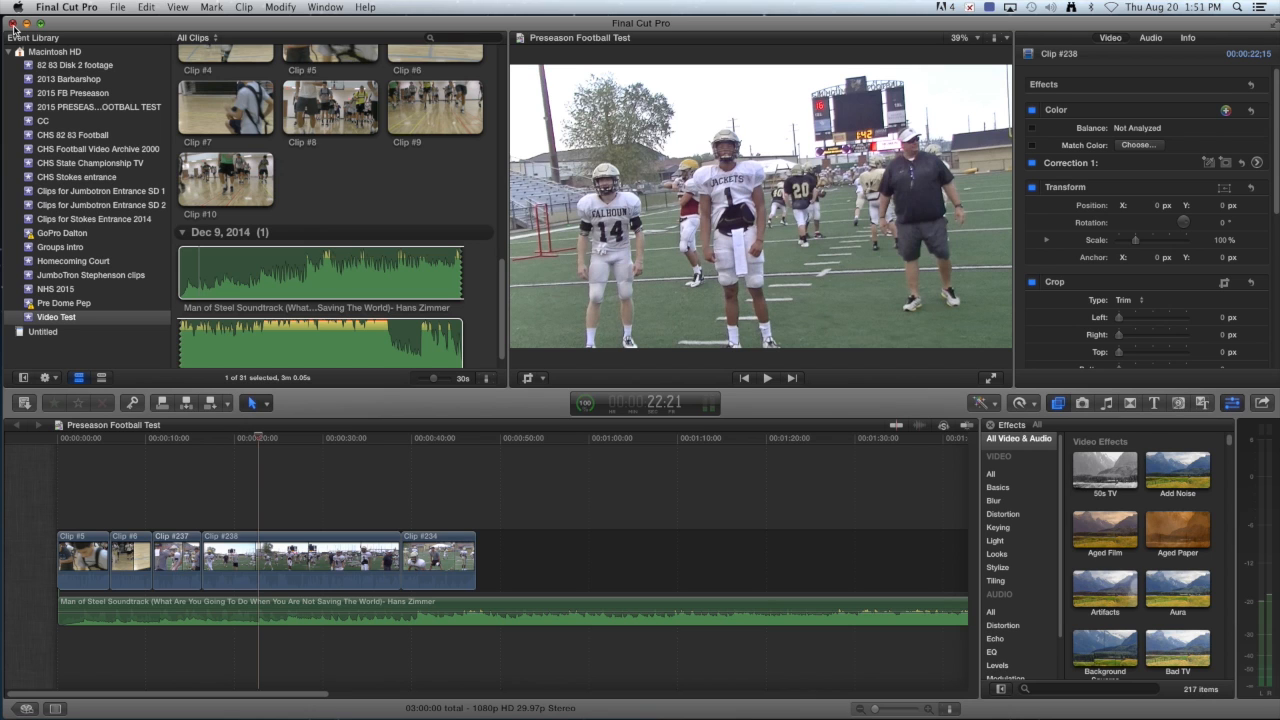
click(26, 709)
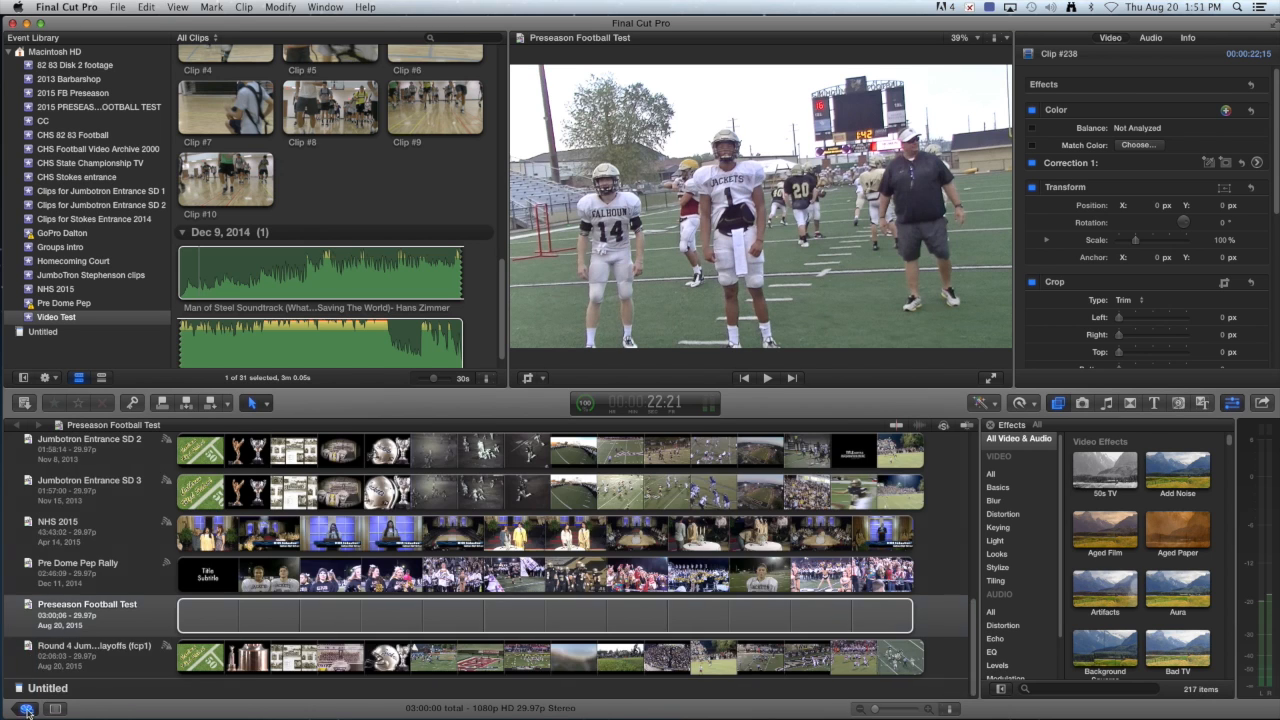